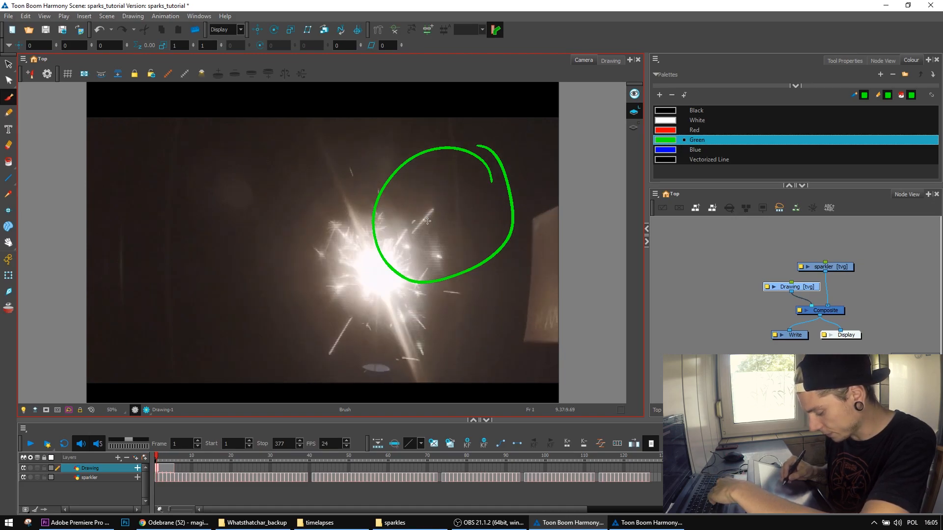
Step through the sparkler footage from frame 1 to frame 13 to examine how the circled spark bursts
key(period)
key(period)
key(period)
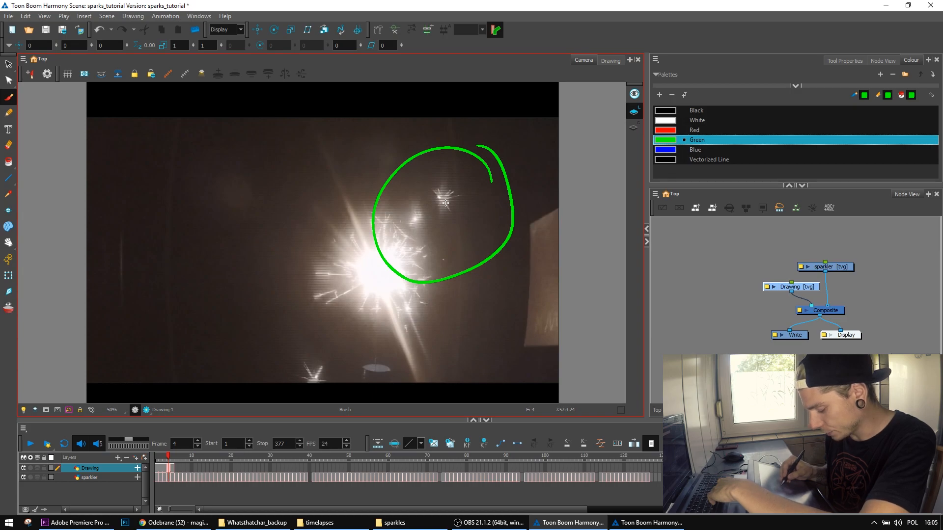
key(period)
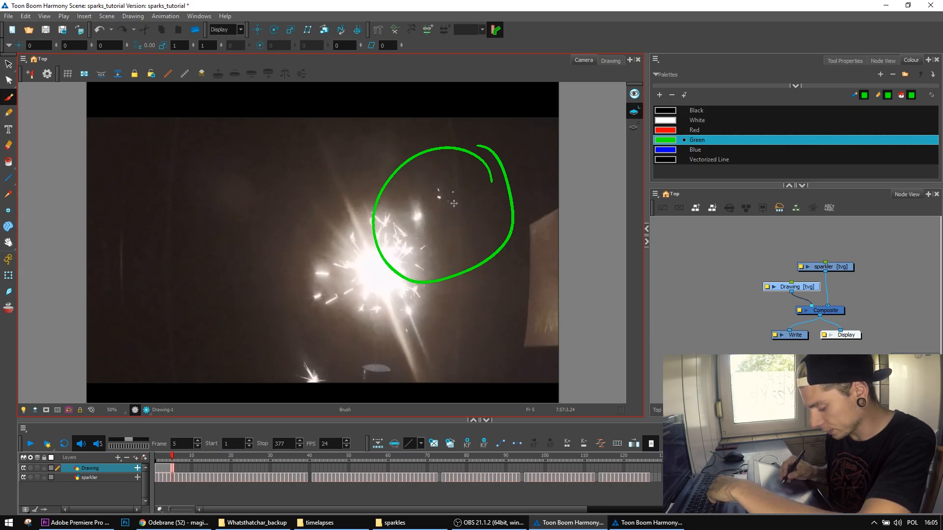
key(period)
key(period)
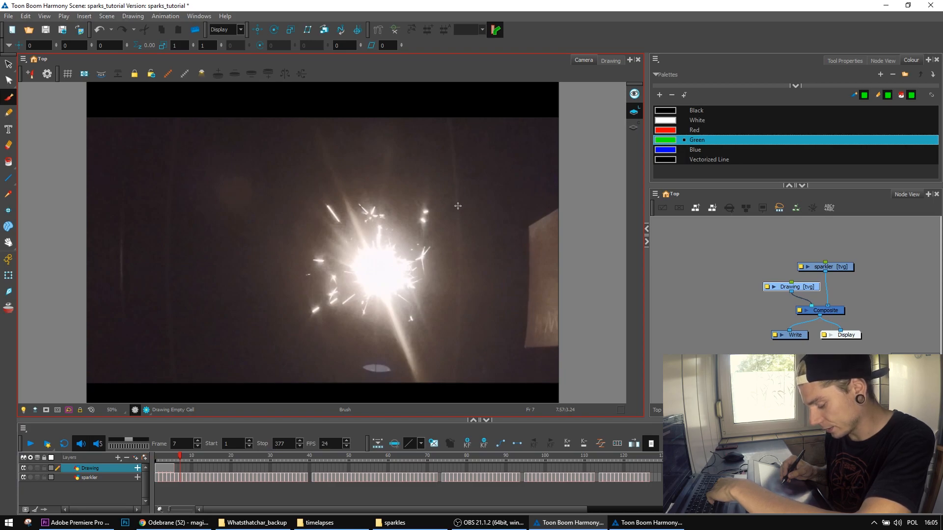
key(period)
key(period)
key(period)
key(period)
key(period)
key(period)
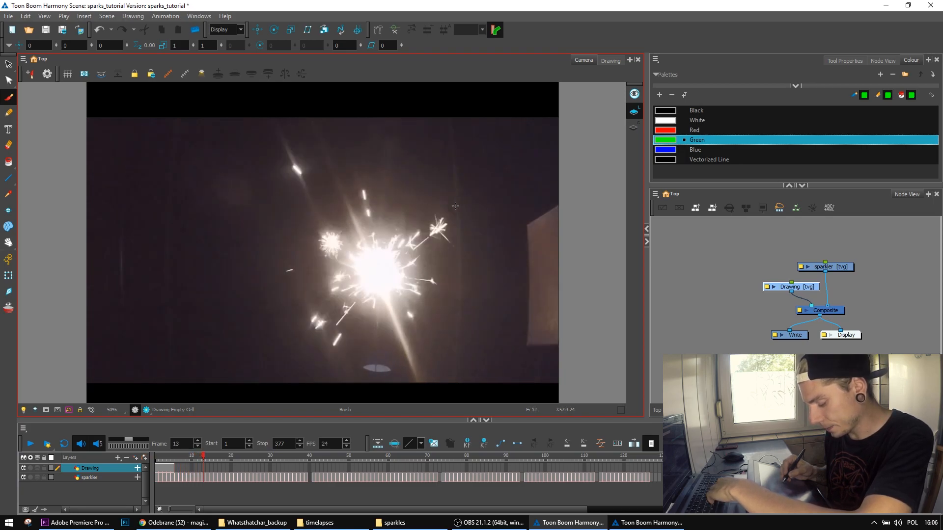
On frame 7, brush a green oval around the spark and its path up and to the left of the sparkler's core
key(comma)
key(comma)
key(comma)
key(comma)
key(comma)
key(comma)
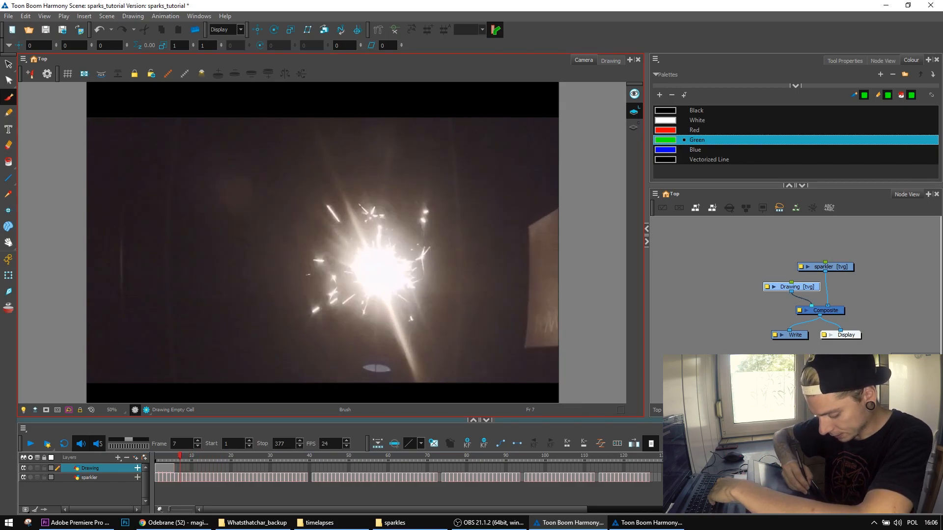
mouse_move(363, 209)
mouse_down()
mouse_move(344, 179)
mouse_move(244, 170)
mouse_move(366, 235)
mouse_up()
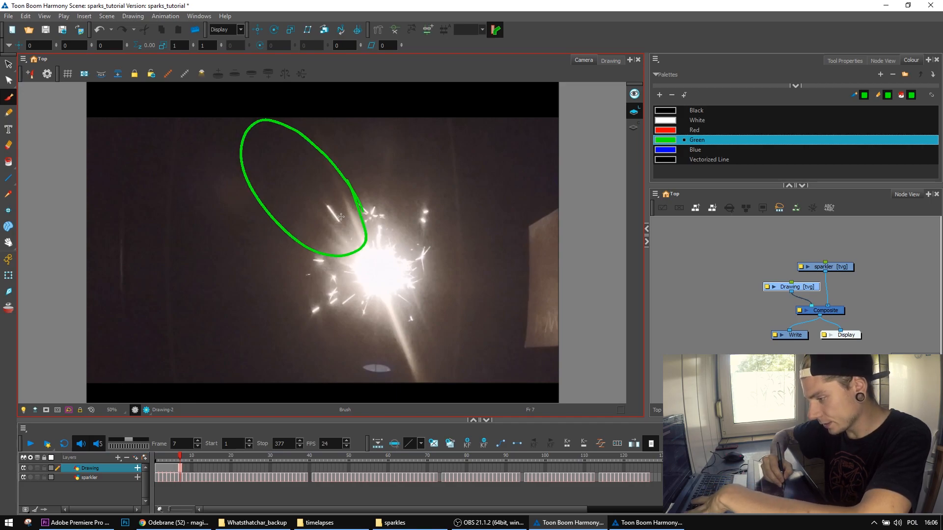
Advance from frame 7 to frame 14 and compare adjacent frames to follow the circled spark until it bursts
key(period)
key(period)
key(period)
key(period)
key(period)
key(period)
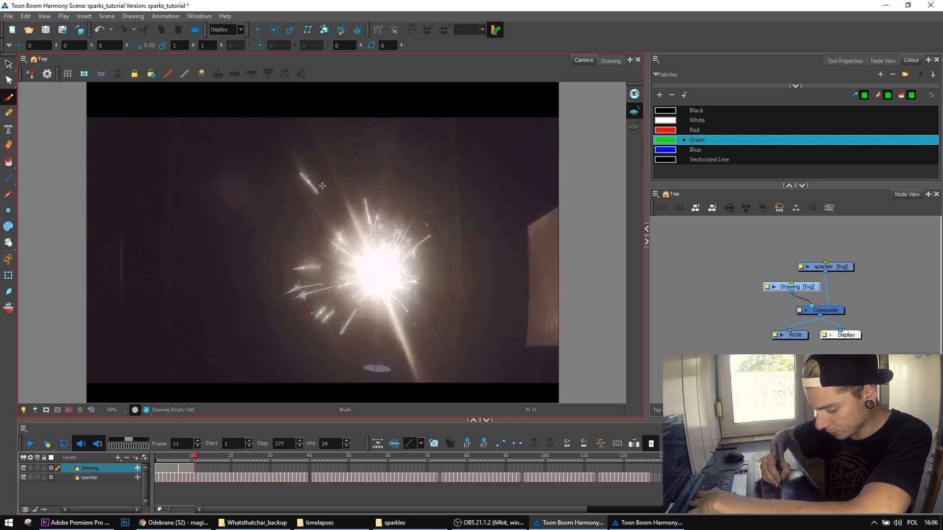
key(period)
key(period)
key(comma)
key(period)
key(comma)
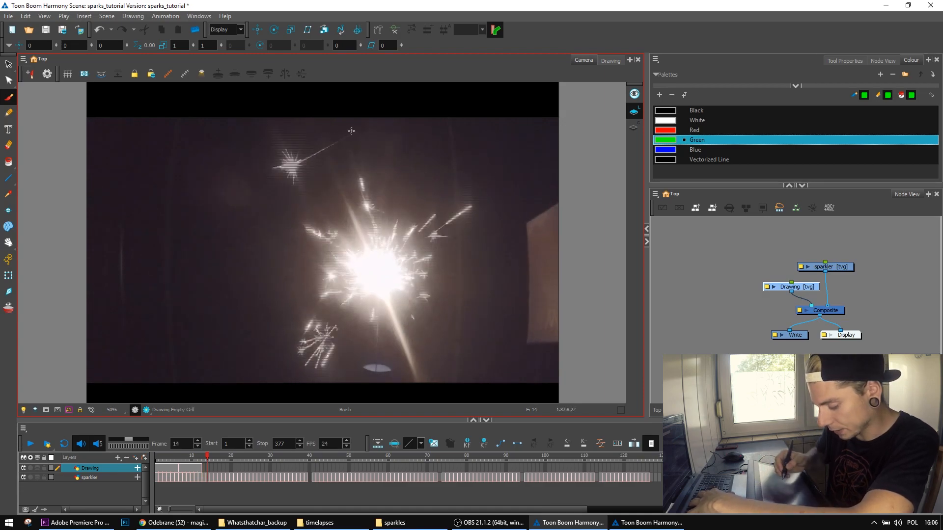
Brush short green direction strokes on both sides of the burst above and left of the sparkler's core, around frame 15
key(period)
drag(300, 166, 327, 155)
drag(274, 172, 261, 190)
Step forward through the footage up to frame 40 to examine how the sparks split and fade
key(period)
key(period)
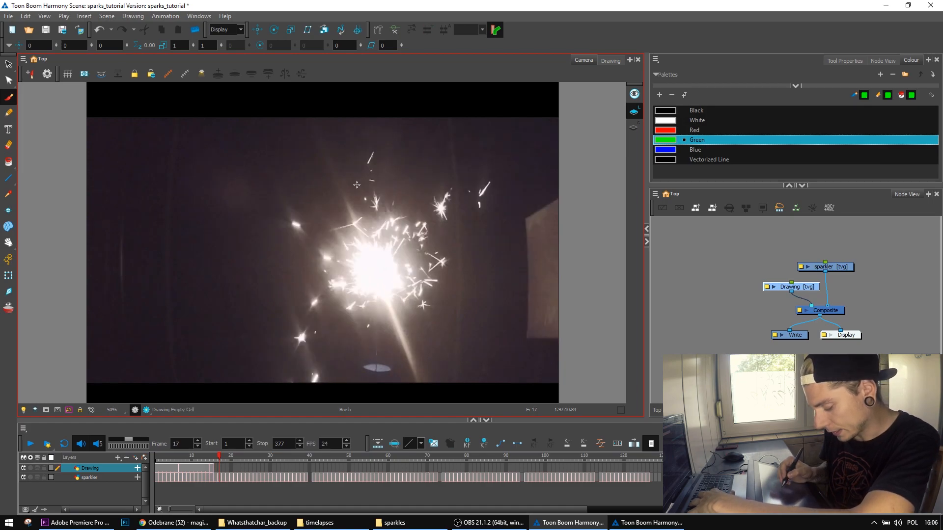
key(period)
key(period)
key(period)
key(period)
key(period)
key(period)
key(period)
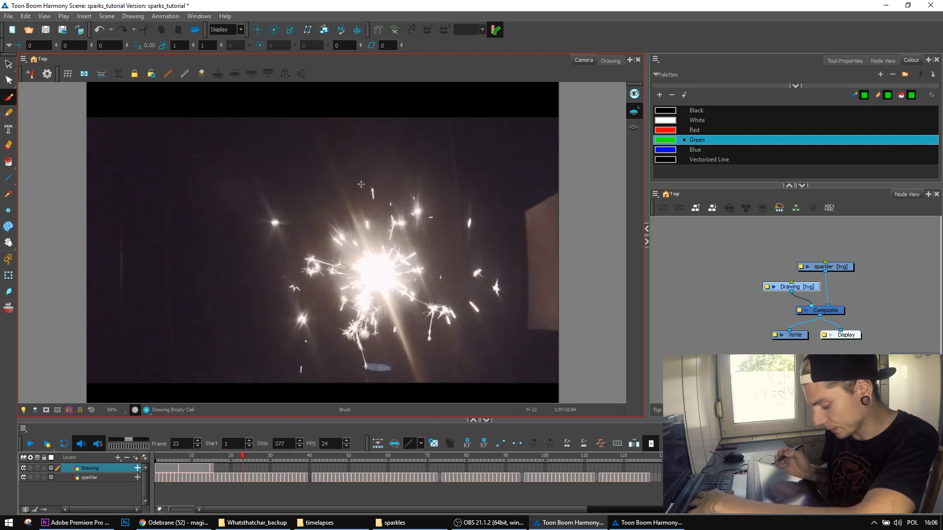
key(comma)
key(comma)
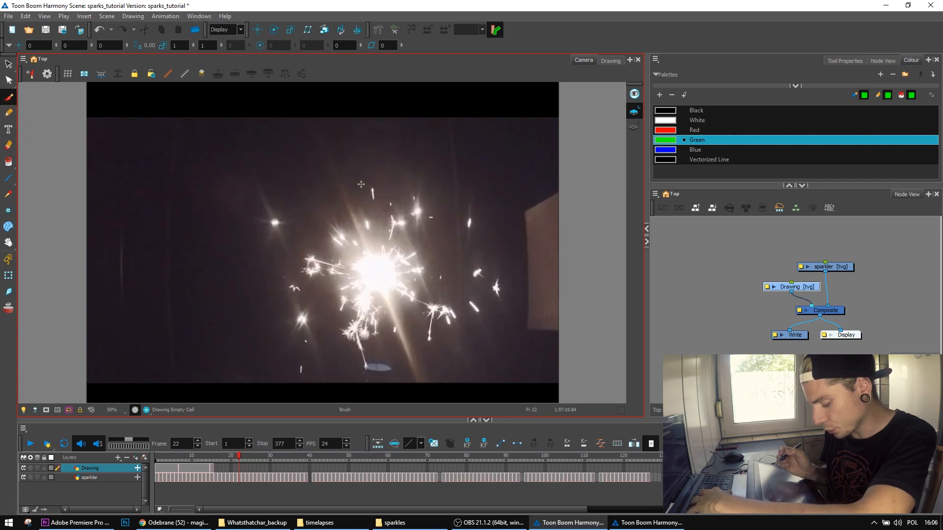
key(period)
key(period)
key(period)
key(period)
key(period)
key(period)
key(period)
key(period)
key(period)
key(period)
key(period)
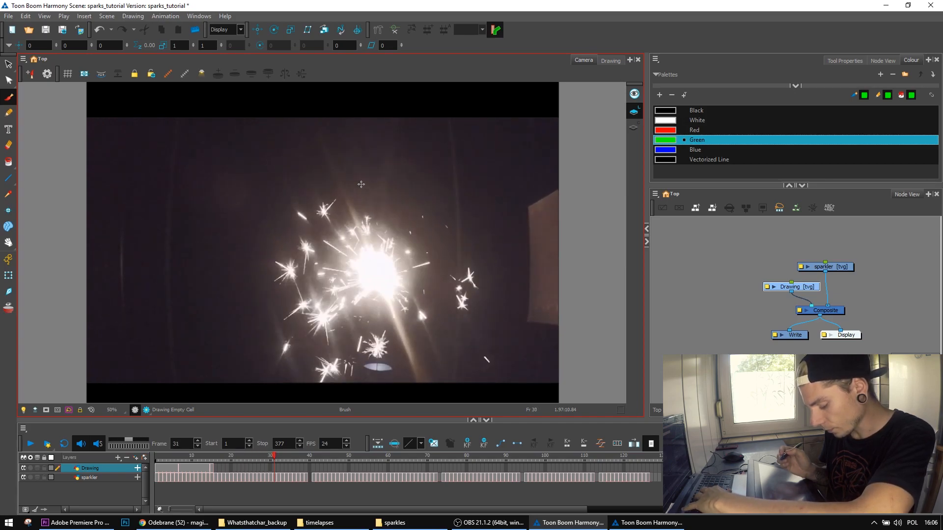
key(period)
key(period)
key(period)
key(period)
key(period)
key(period)
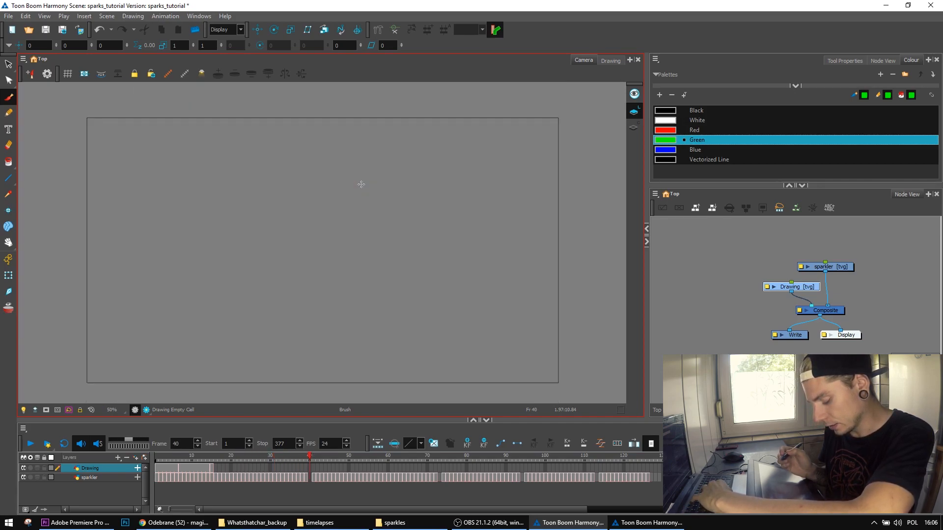
Step back from frame 40 to frame 18 to review the spark bursts in reverse
key(comma)
key(comma)
key(comma)
key(comma)
key(comma)
key(comma)
key(comma)
key(comma)
key(comma)
key(comma)
key(comma)
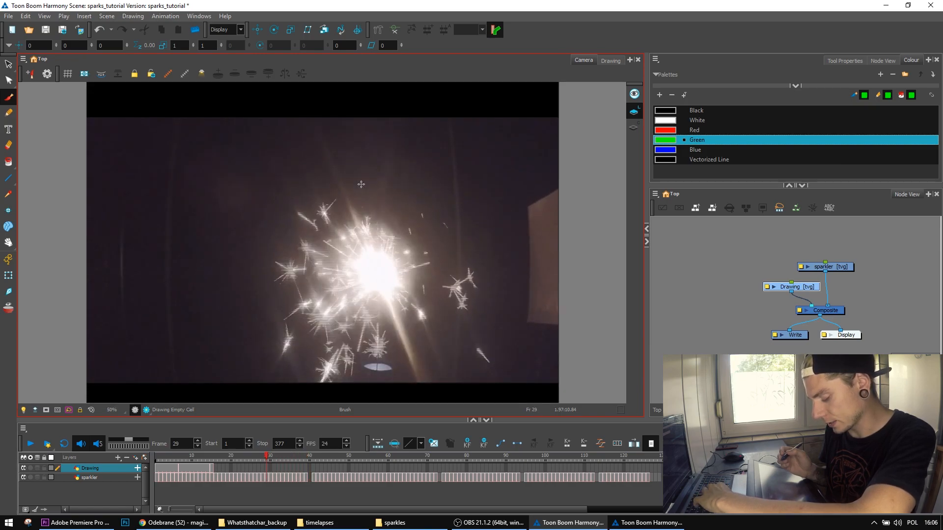
key(comma)
key(comma)
key(comma)
key(comma)
key(comma)
key(comma)
key(comma)
key(comma)
key(comma)
key(comma)
key(comma)
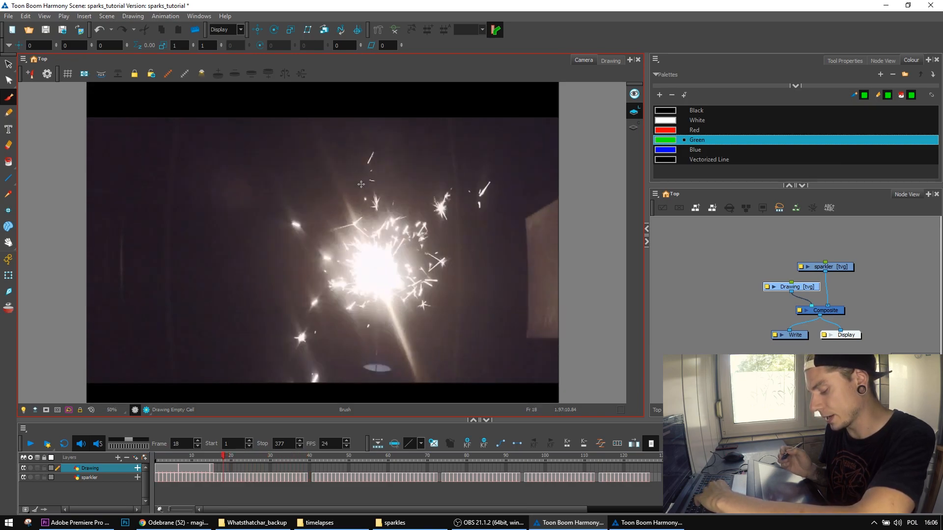
Draw a small green downward arrow on frame 18 pointing at the spark just above and right of the sparkler's core
key(period)
key(period)
key(period)
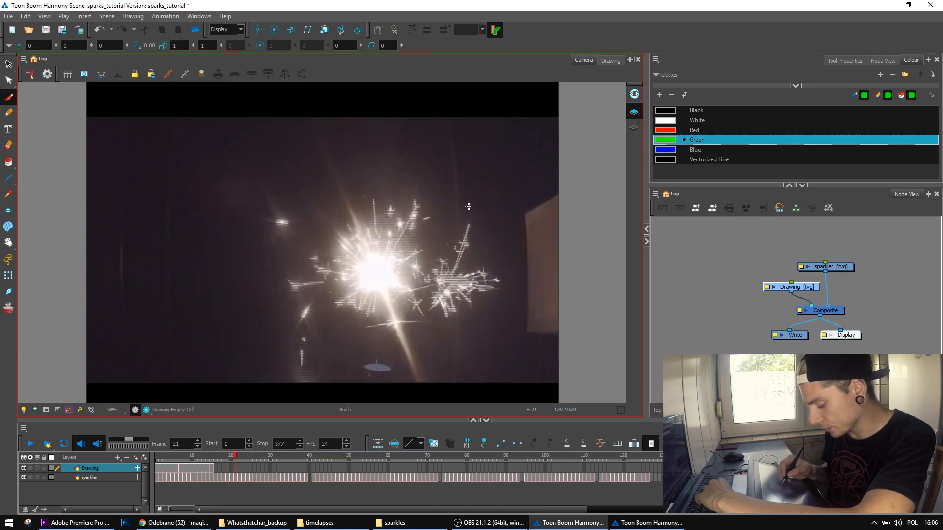
key(comma)
key(comma)
key(comma)
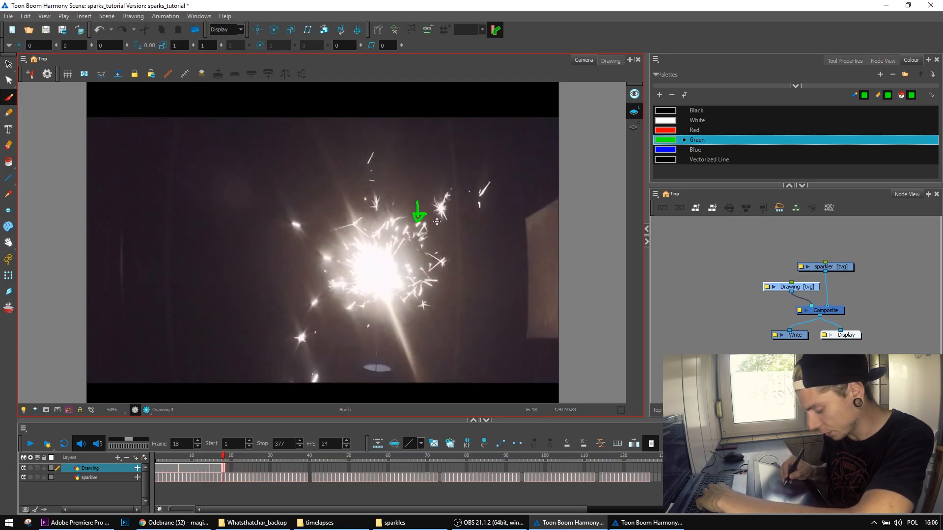
Step from frame 18 to frame 28, going back a little in between, to follow the spark marked by the arrow
key(period)
key(period)
key(period)
key(period)
key(period)
key(period)
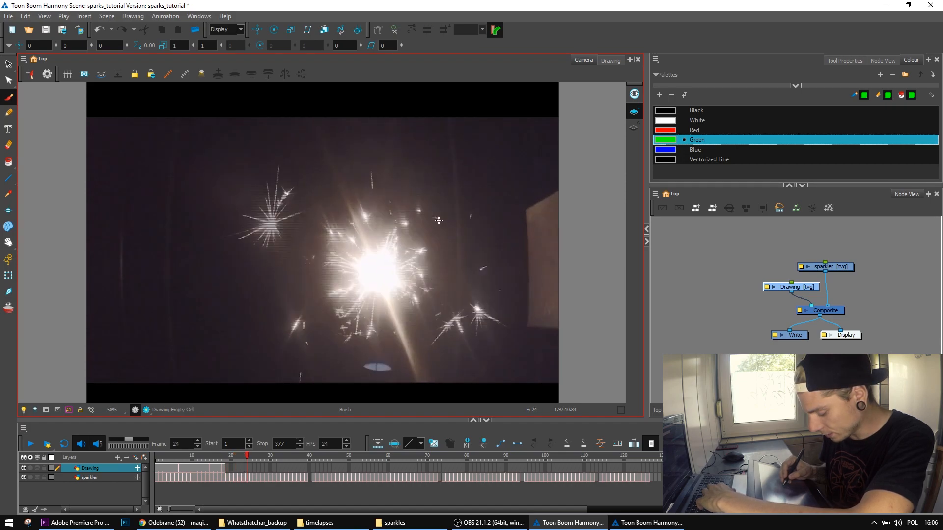
key(comma)
key(comma)
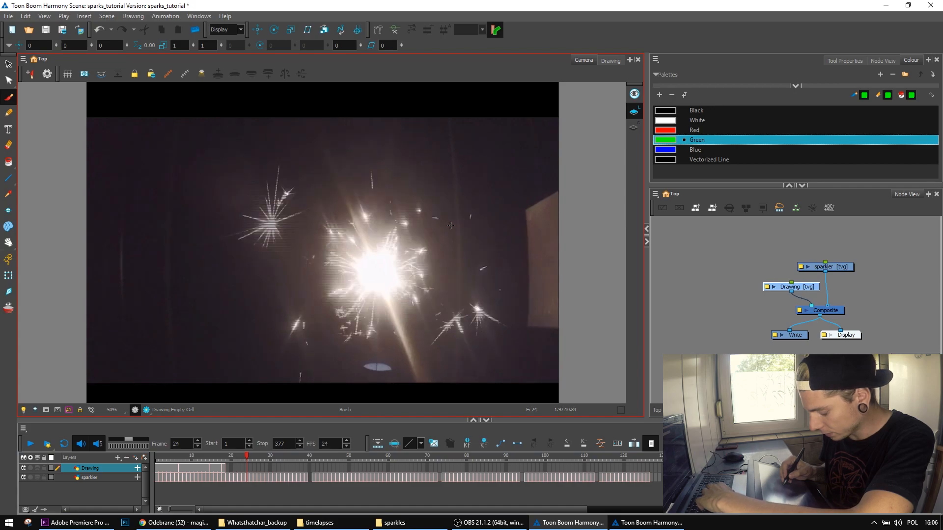
key(period)
key(period)
key(period)
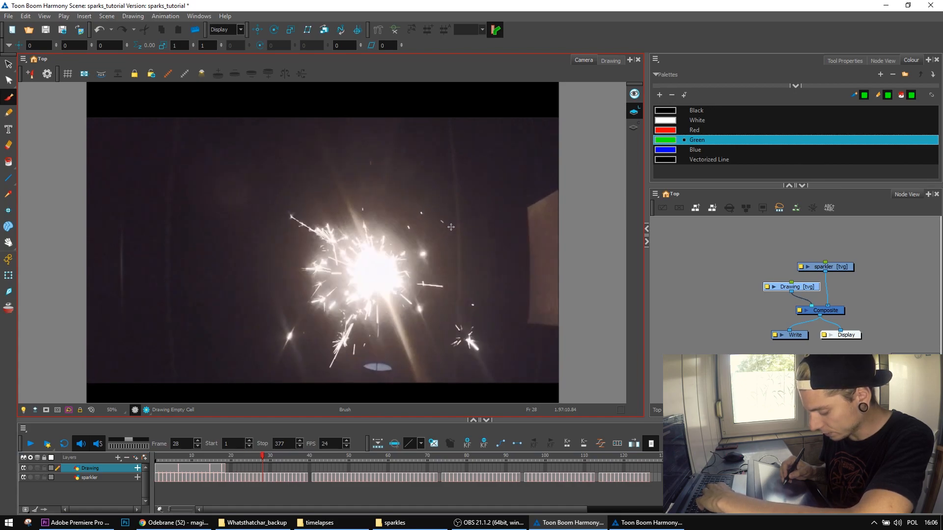
Go back to about frame 21 and brush a small green mark beside the spark above and right of the core
key(comma)
key(comma)
key(comma)
key(comma)
key(comma)
key(comma)
key(comma)
key(comma)
key(period)
drag(450, 216, 435, 218)
Review the marked sparks a few frames back, continuing forward to frame 33 to examine their movement
key(comma)
key(comma)
key(comma)
key(comma)
key(period)
key(period)
key(period)
key(period)
key(period)
key(period)
key(period)
key(period)
key(period)
key(period)
key(period)
key(period)
key(period)
key(period)
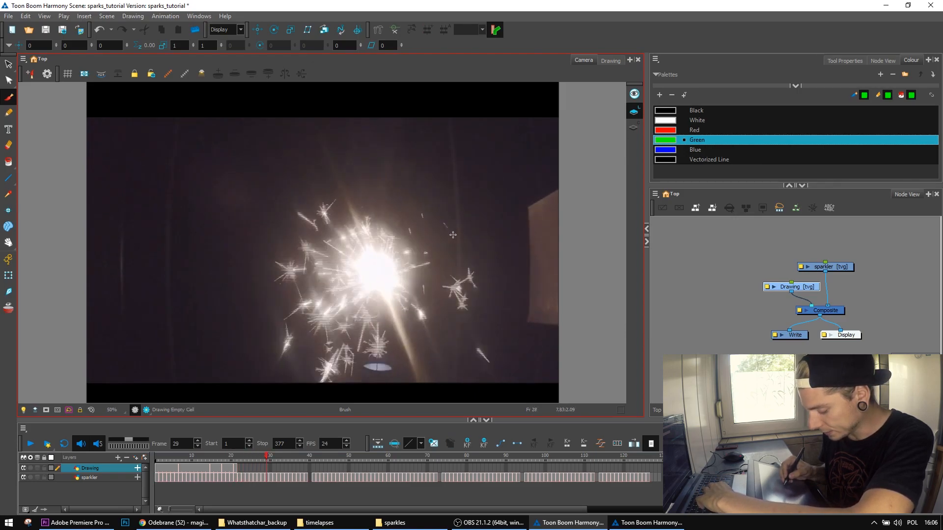
key(period)
key(period)
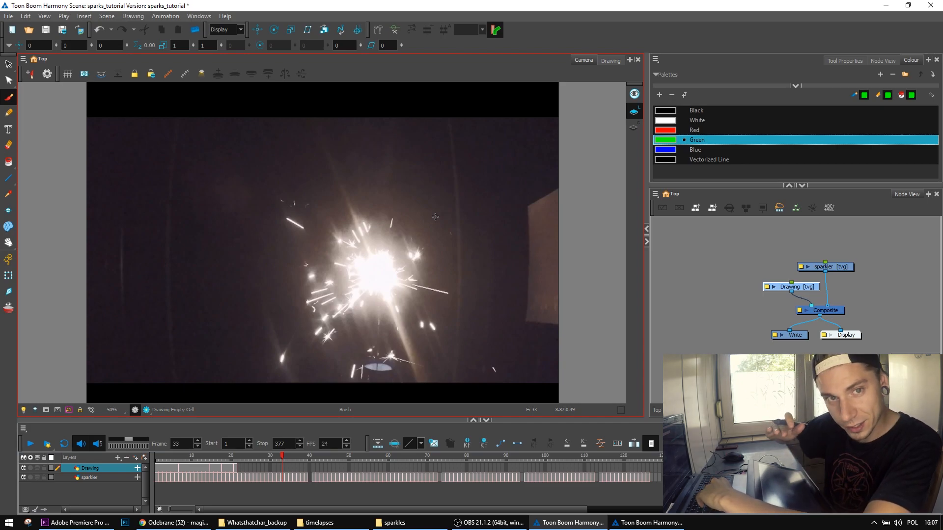
Circle the spark beside the hand-held card in green on frame 44 and extend that drawing's exposure through frame 47
drag(317, 455, 324, 456)
mouse_move(428, 124)
mouse_down()
mouse_move(393, 116)
mouse_move(403, 114)
mouse_up()
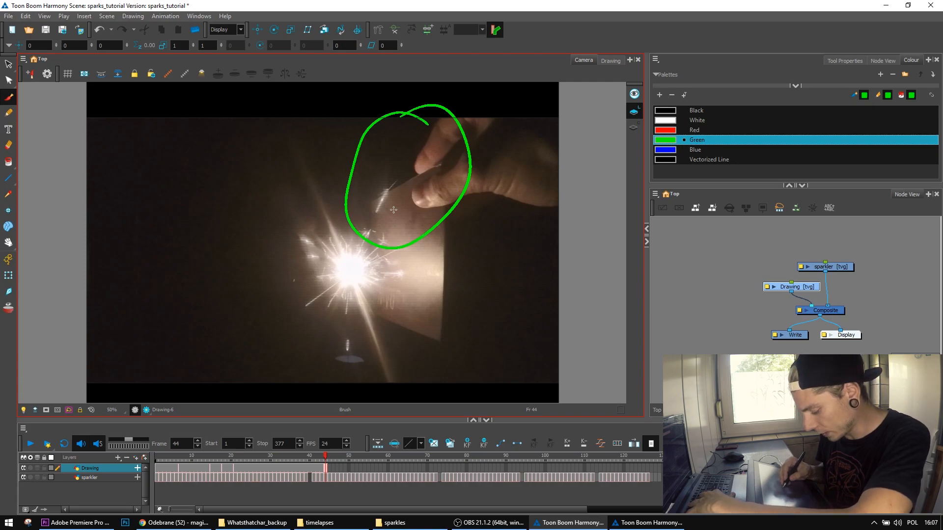
key(period)
key(period)
key(F5)
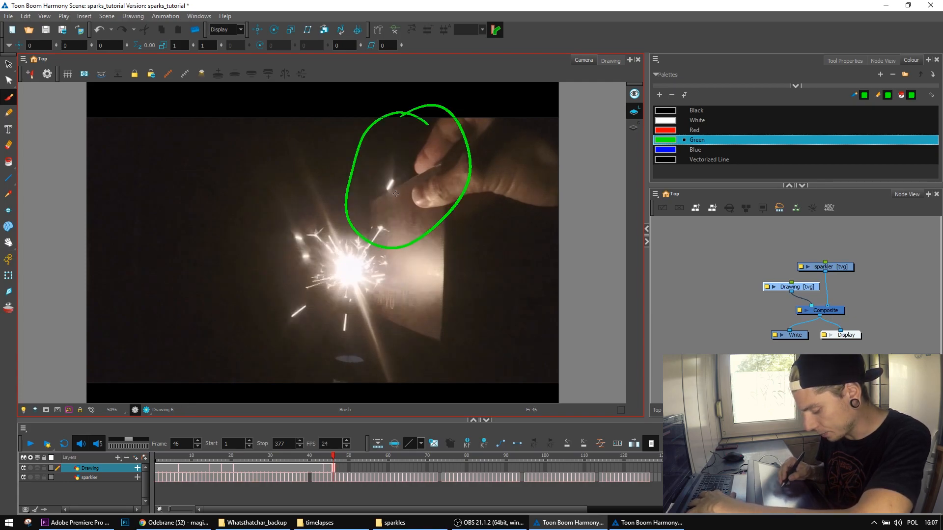
key(period)
key(period)
key(comma)
key(F5)
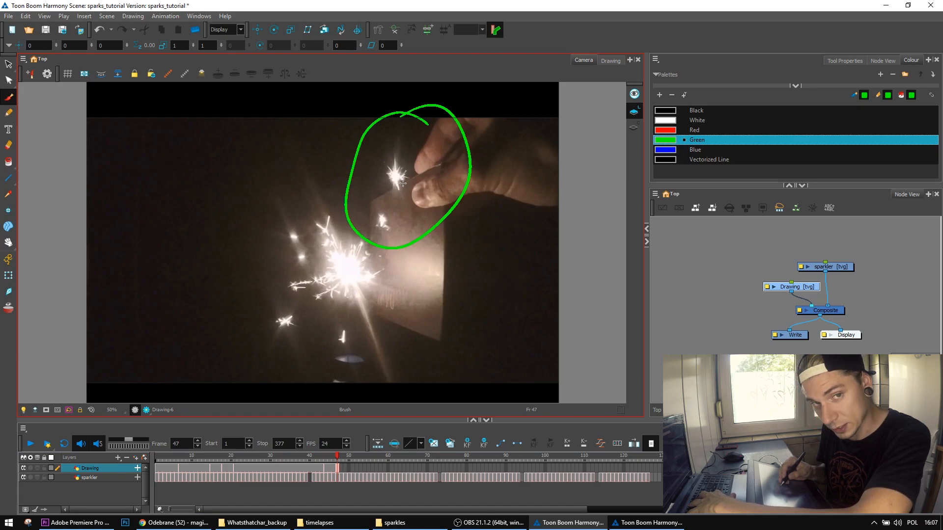
Step from frame 47 to frame 51 to examine how the spark beside the fingers fades out
key(period)
key(period)
key(period)
key(period)
key(period)
key(period)
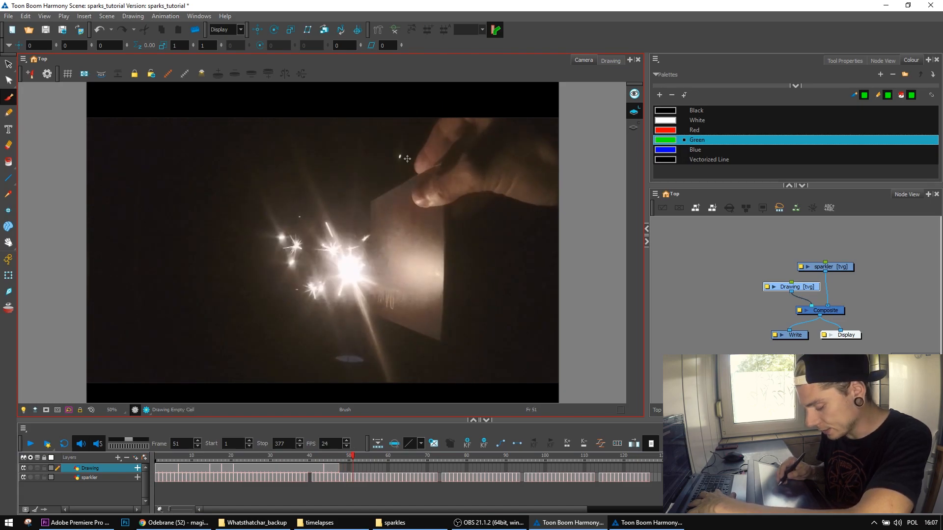
key(comma)
key(comma)
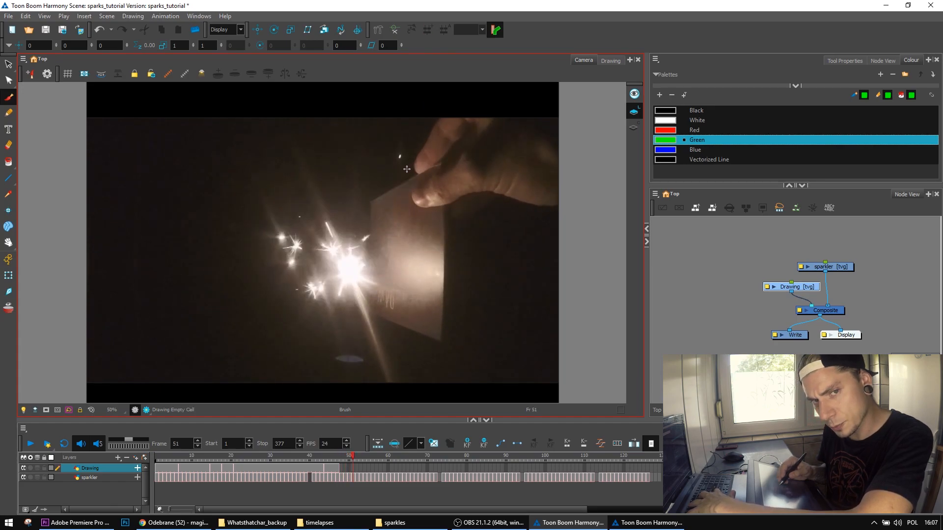
On frame 78, circle the lower part of the card in green and add an arrow pointing at the spark inside
mouse_move(377, 455)
mouse_down()
mouse_move(487, 456)
mouse_move(452, 454)
mouse_move(459, 467)
mouse_up()
mouse_move(460, 285)
mouse_down()
mouse_move(337, 290)
mouse_move(452, 299)
mouse_up()
key(.)
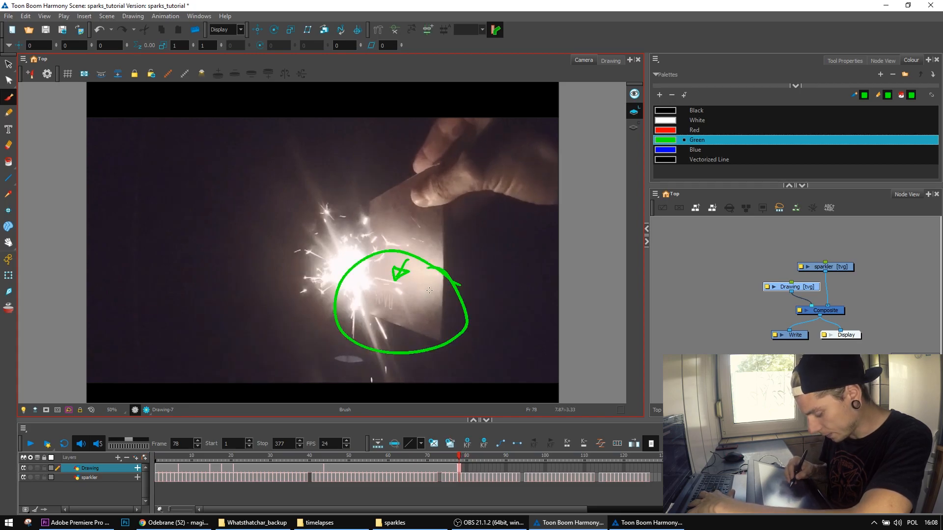
Mark the spark's successive positions over the card with green arrows on frames 79, 80 and 81, ending on frame 82
key(.)
mouse_move(414, 255)
mouse_down()
mouse_move(417, 282)
mouse_move(425, 275)
mouse_up()
key(.)
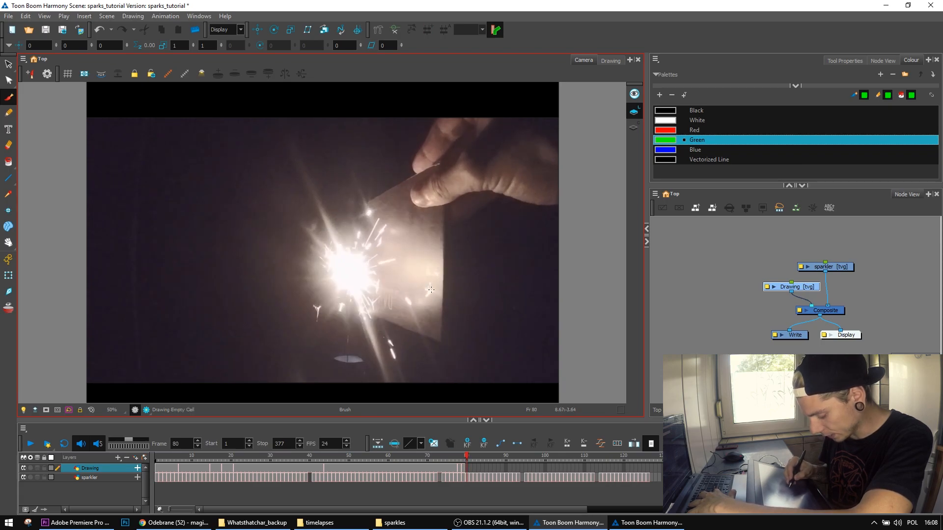
drag(430, 291, 422, 300)
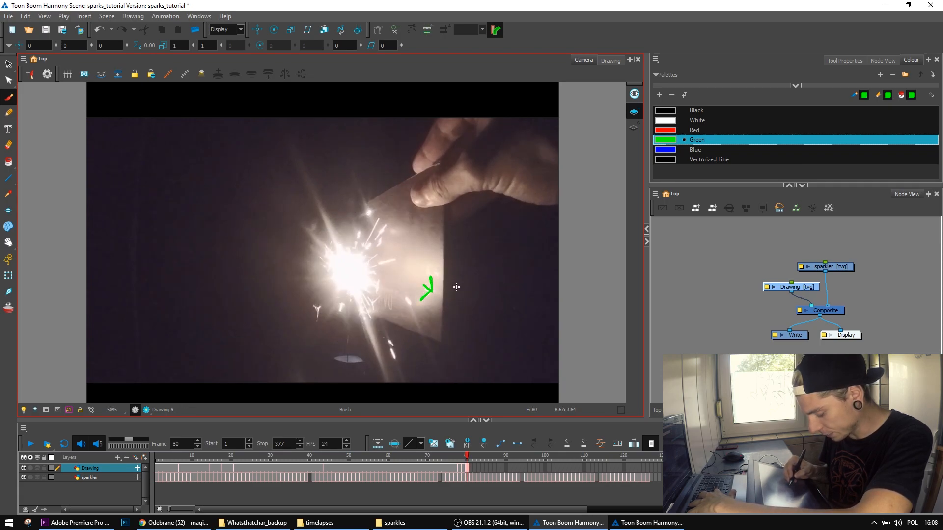
key(.)
drag(432, 276, 432, 283)
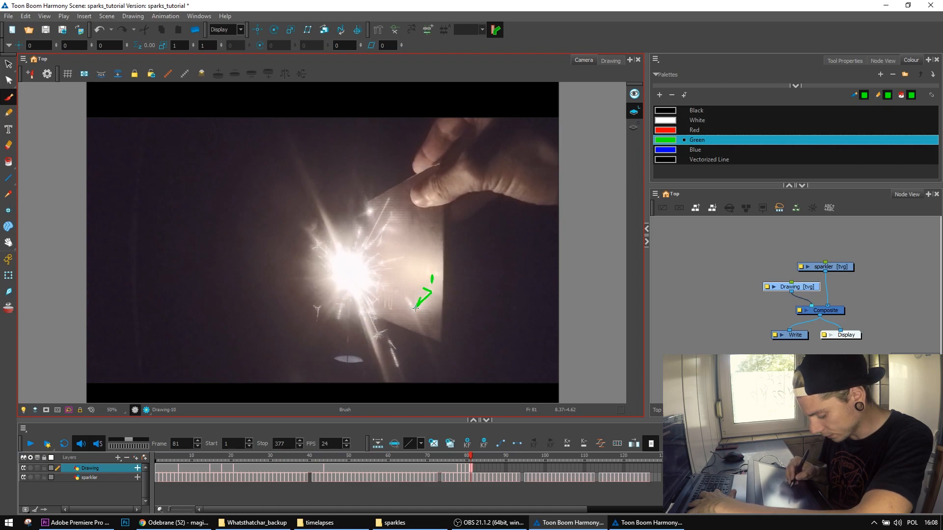
key(period)
key(period)
key(period)
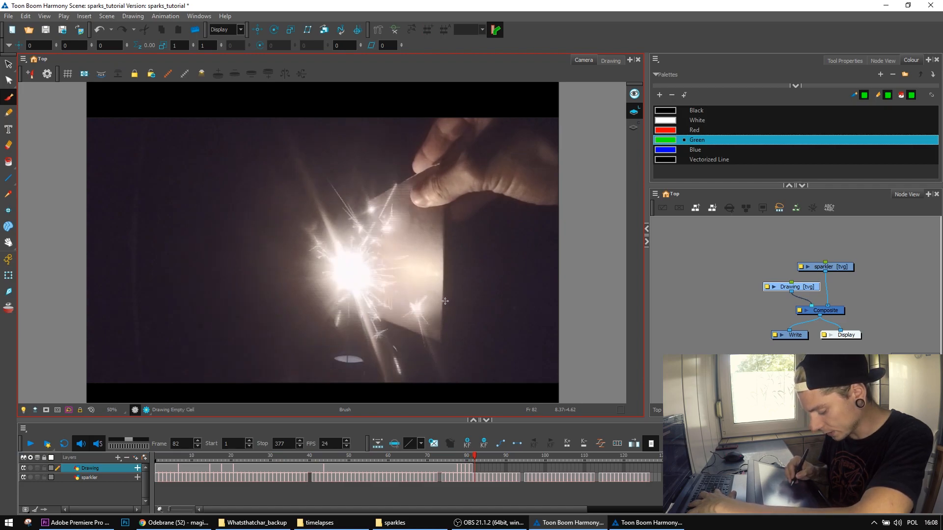
Mark the spark over the card's lower part in green on frame 82
key(comma)
key(comma)
key(comma)
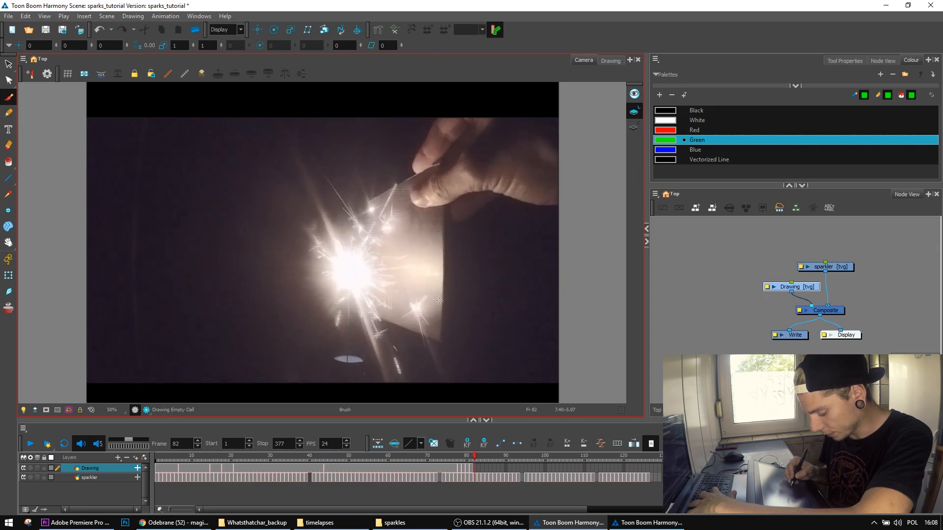
key(period)
key(comma)
key(period)
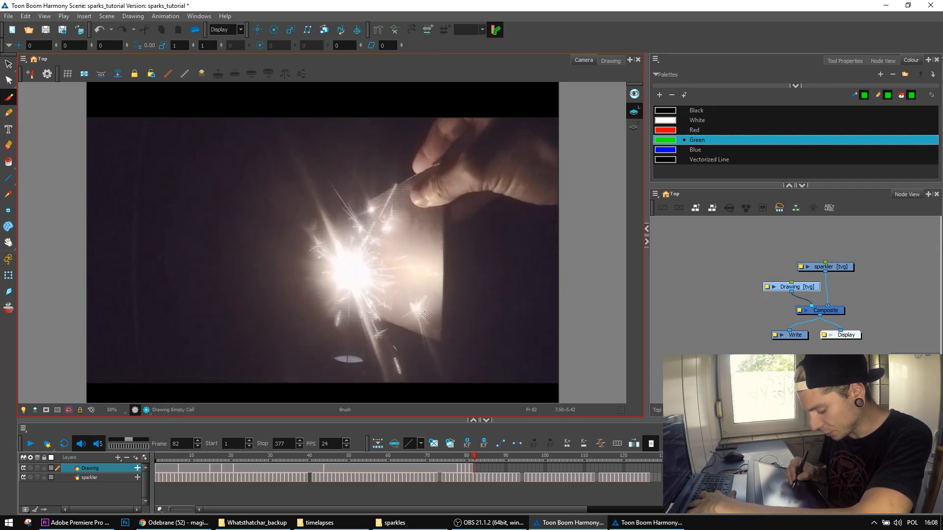
mouse_move(421, 305)
mouse_down()
mouse_move(427, 323)
mouse_move(424, 299)
mouse_move(418, 307)
mouse_up()
Step onward from frame 82 to frame 90 to examine how the spark over the lower card bursts and falls
key(period)
key(period)
key(period)
key(period)
key(period)
key(period)
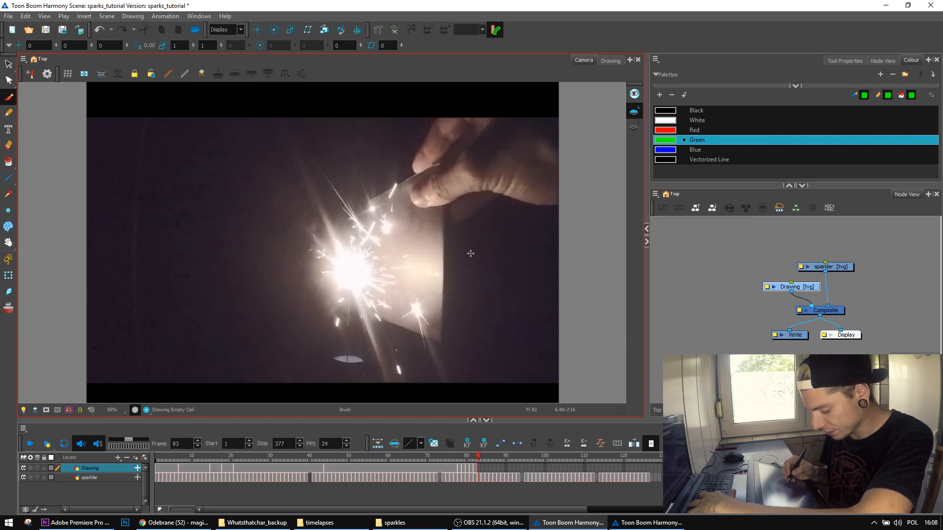
key(period)
key(period)
key(period)
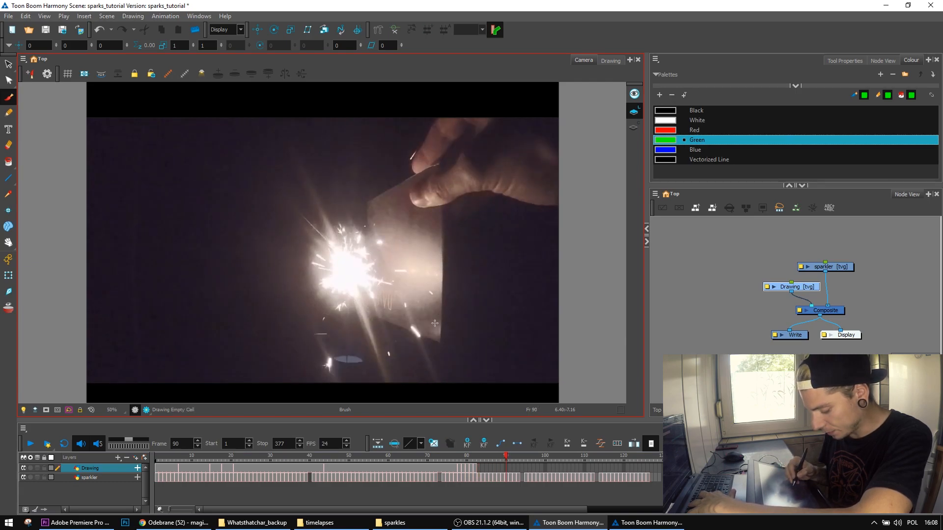
On frame 98, draw a green arrow pointing at the spark flying over the upper part of the card
drag(485, 457, 539, 458)
key(period)
key(period)
key(period)
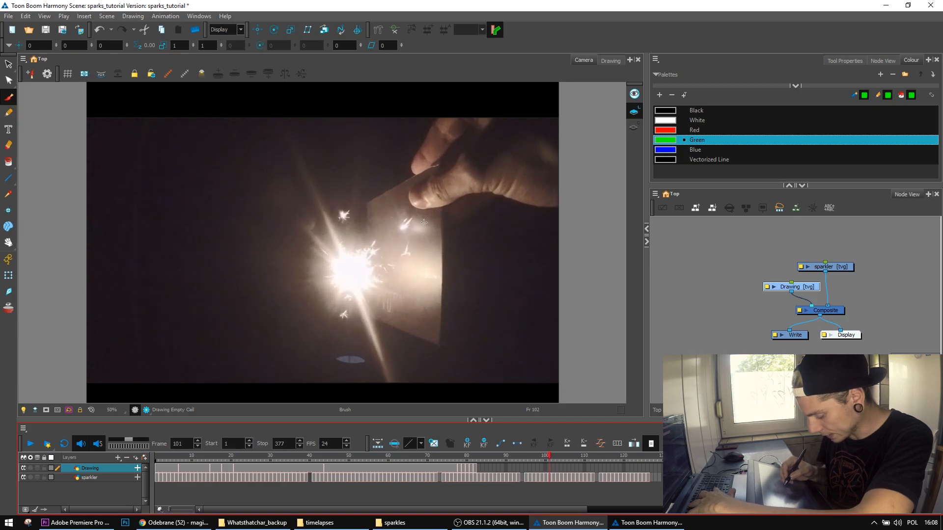
key(comma)
key(comma)
key(period)
key(comma)
key(comma)
mouse_move(402, 213)
mouse_down()
mouse_move(396, 229)
mouse_move(406, 228)
mouse_up()
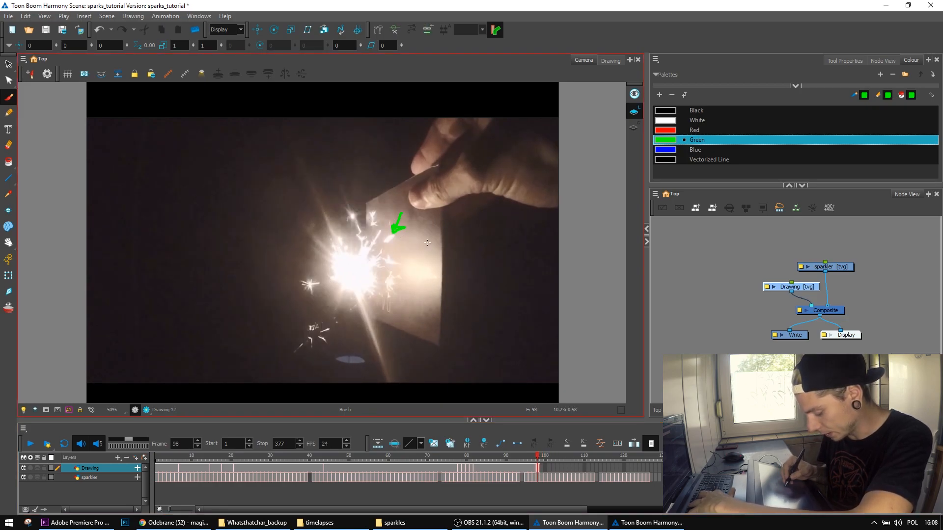
Mark the same spark's position below the thumb with a small green stroke on frame 103
key(period)
key(period)
key(period)
key(period)
key(period)
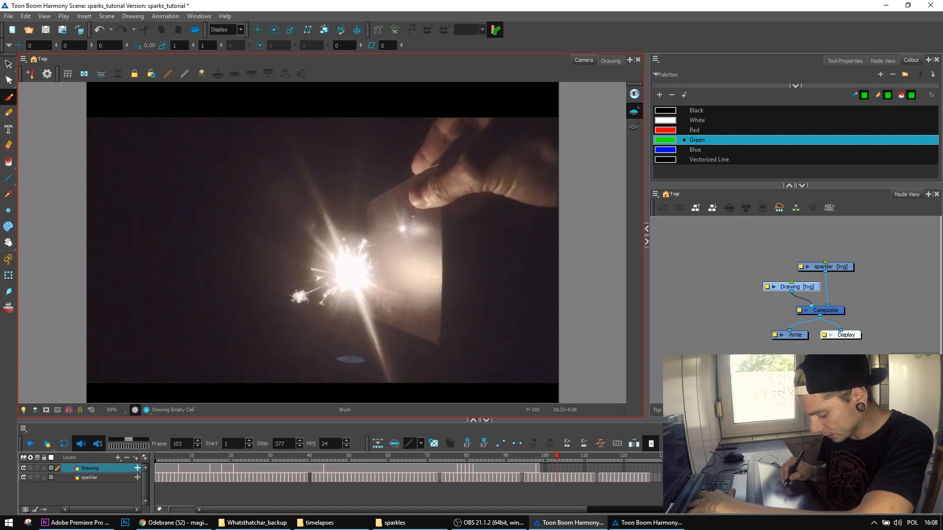
drag(410, 224, 407, 222)
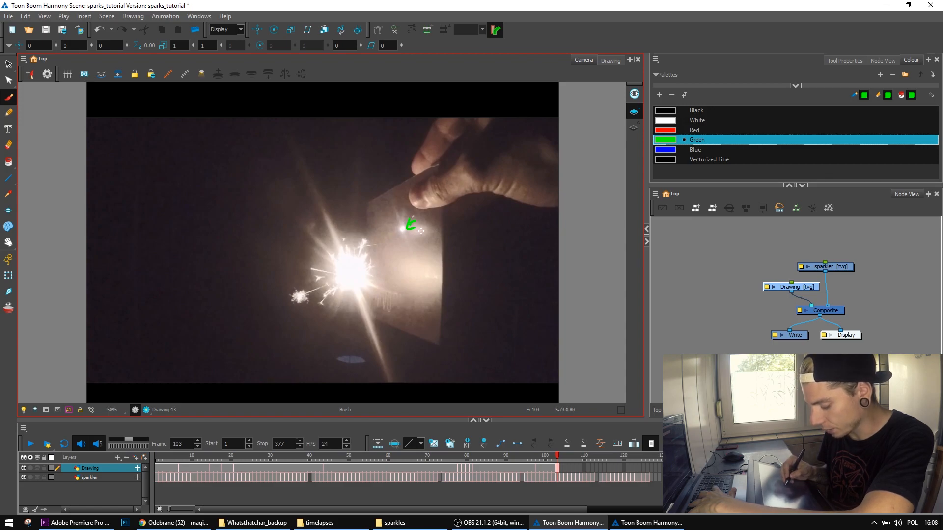
Step back and forth between frames 98 and 103 to compare the spark's marked positions over the card
key(comma)
key(comma)
key(comma)
key(comma)
key(comma)
key(period)
key(period)
key(period)
key(period)
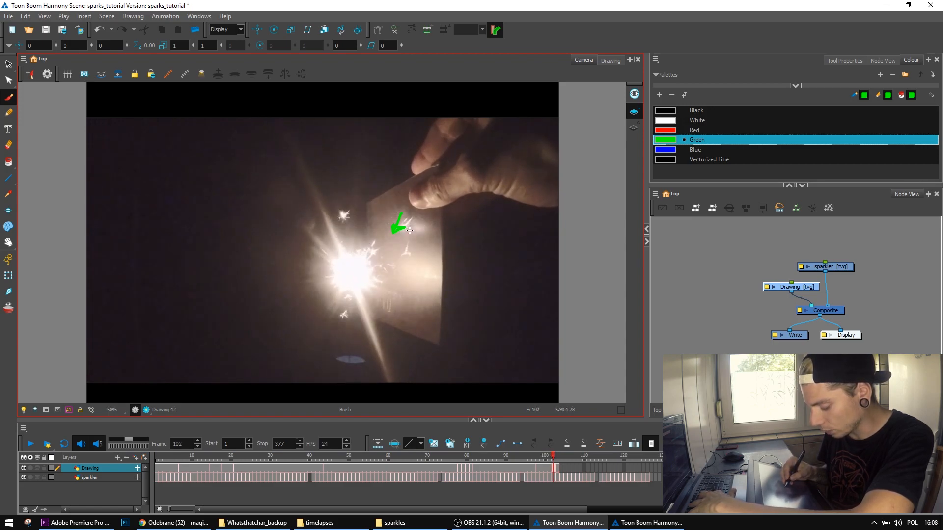
Step from frame 102 to frame 115 to examine how sparks over the card fade and new ones emerge
key(period)
key(period)
key(period)
key(period)
key(period)
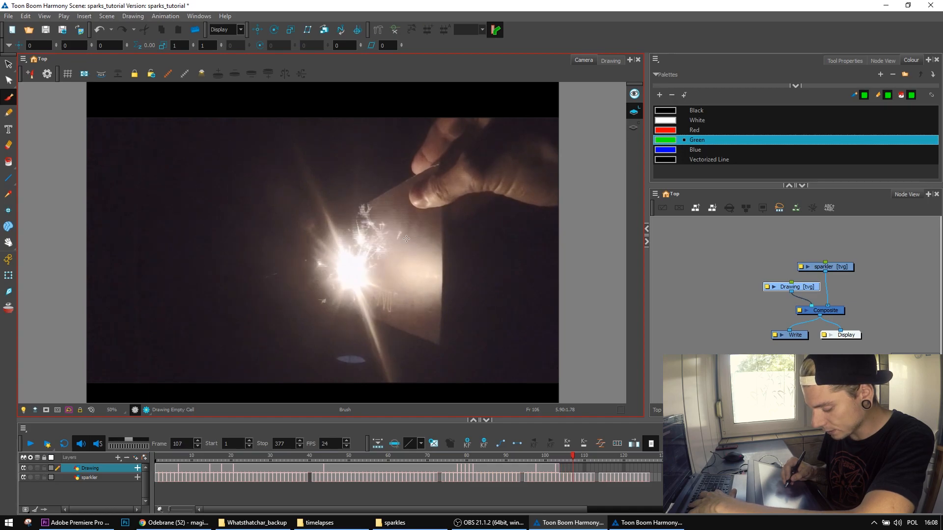
key(period)
key(period)
key(period)
key(period)
key(period)
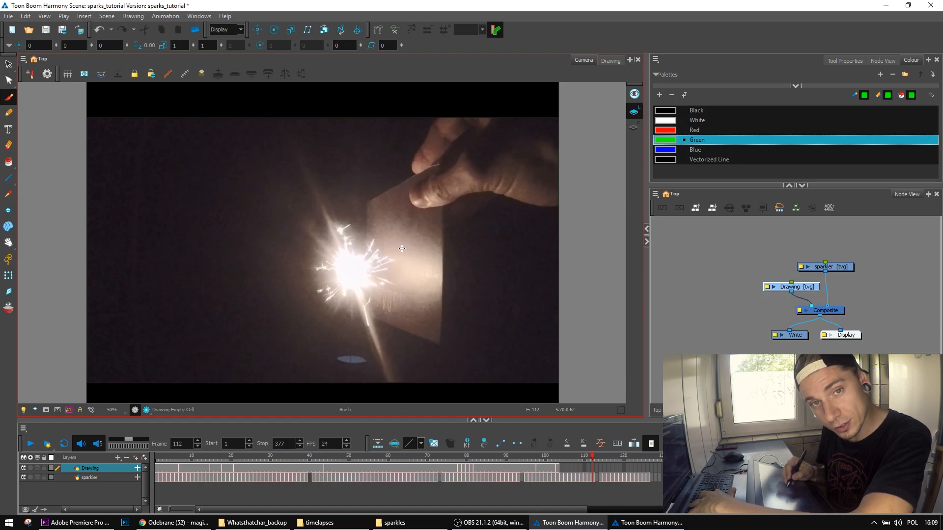
key(period)
key(period)
key(period)
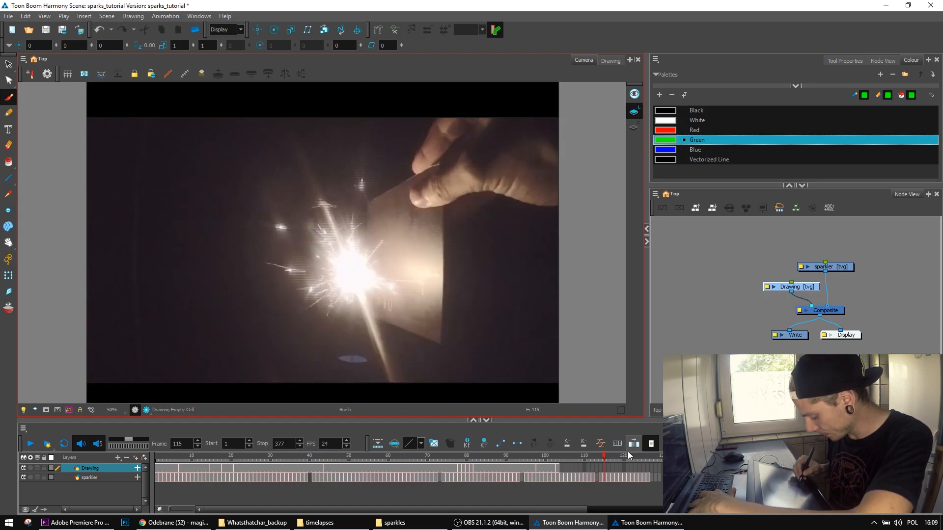
Mark the spark emerging over the card beside the sparkler's core in green on frame 118
click(629, 456)
drag(629, 458, 613, 458)
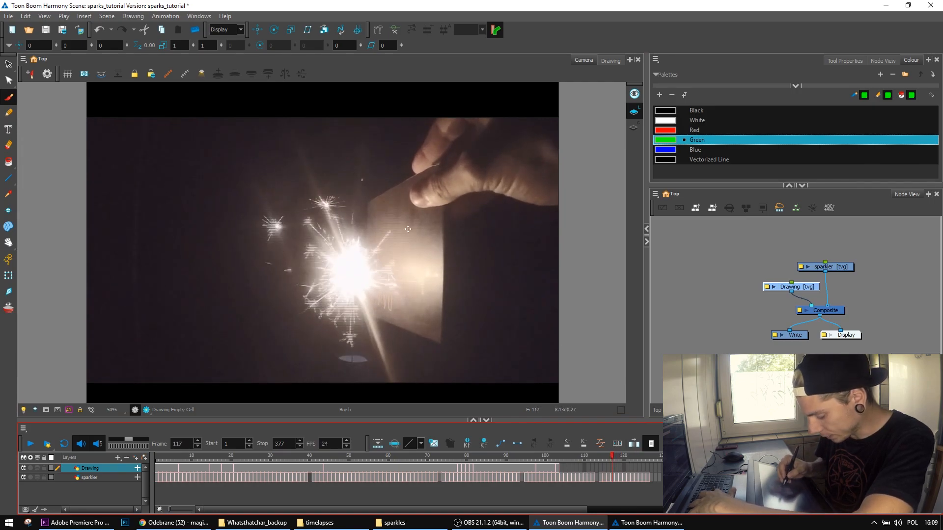
key(period)
mouse_move(393, 240)
mouse_down()
mouse_move(403, 246)
mouse_move(391, 237)
mouse_up()
key(period)
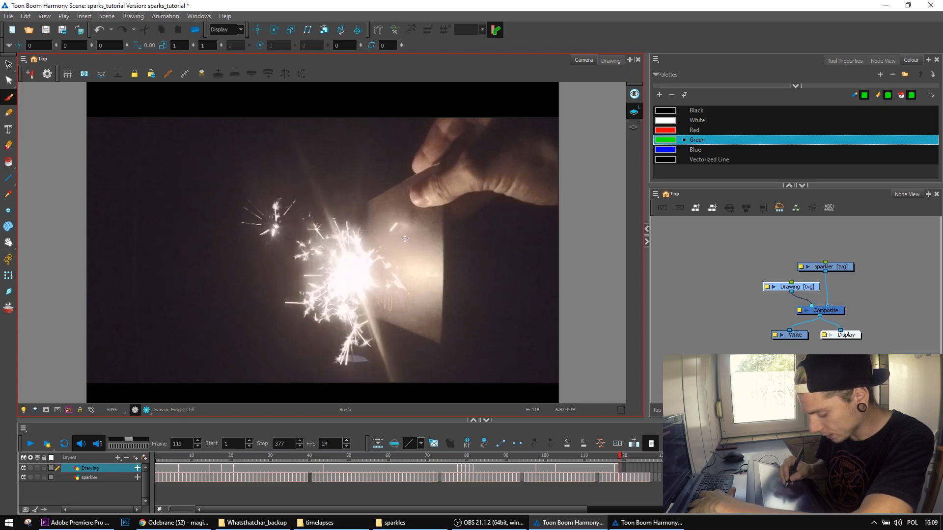
Follow that spark across the card from frame 118 to frame 122 and mark it in green on frame 121
key(period)
key(period)
key(comma)
key(comma)
key(comma)
key(period)
key(period)
key(period)
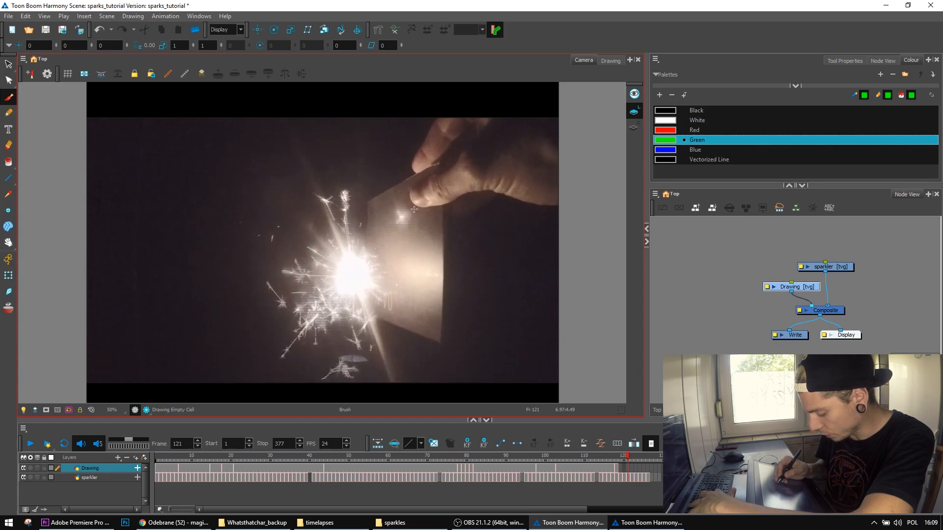
key(period)
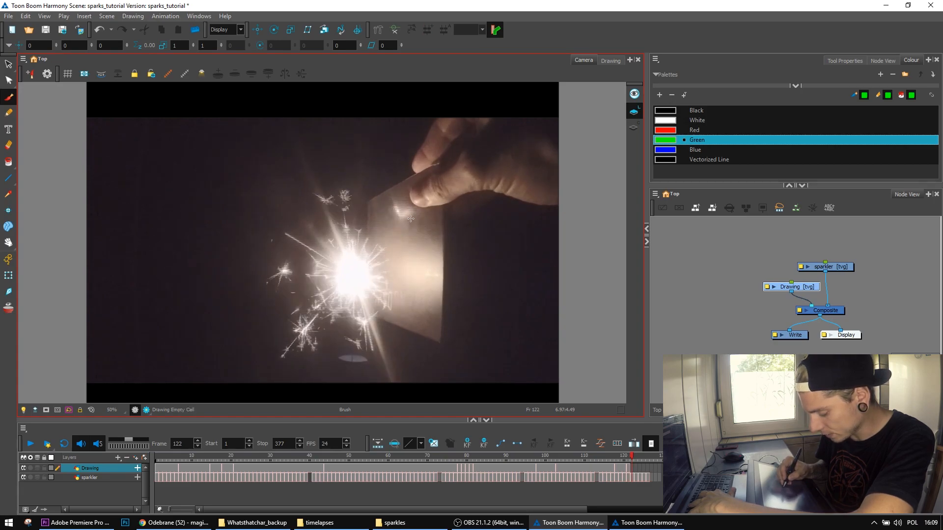
Mark the spark bursting beside the thumb in green on frame 124 and continue to frame 126
key(period)
key(period)
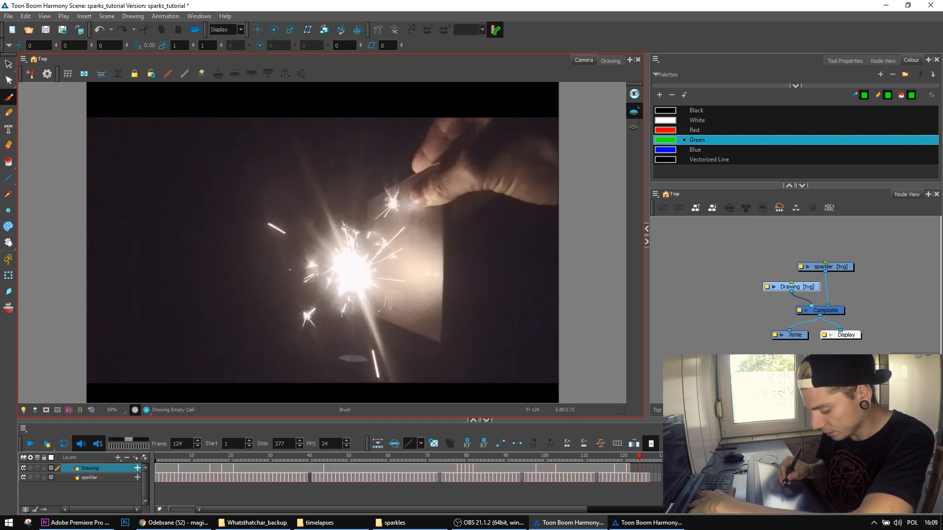
mouse_move(400, 200)
mouse_down()
mouse_move(384, 199)
mouse_move(400, 208)
mouse_up()
key(period)
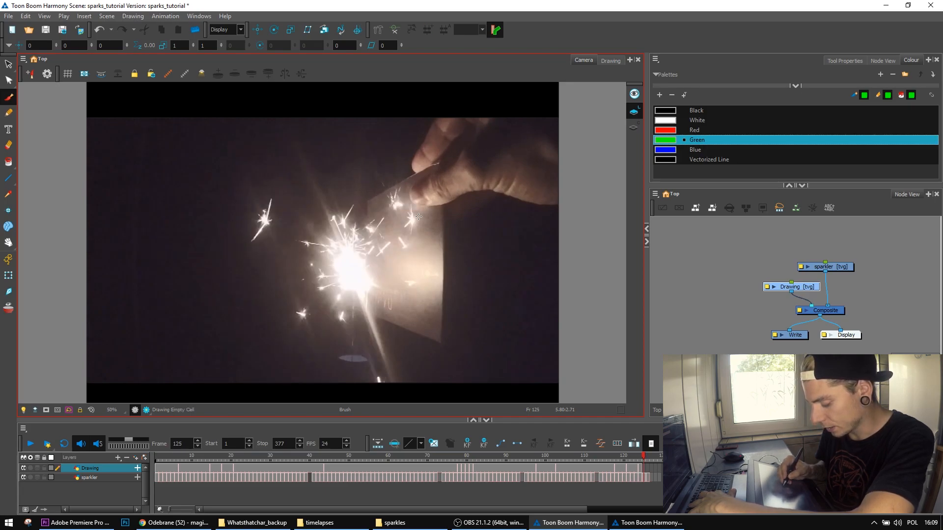
key(period)
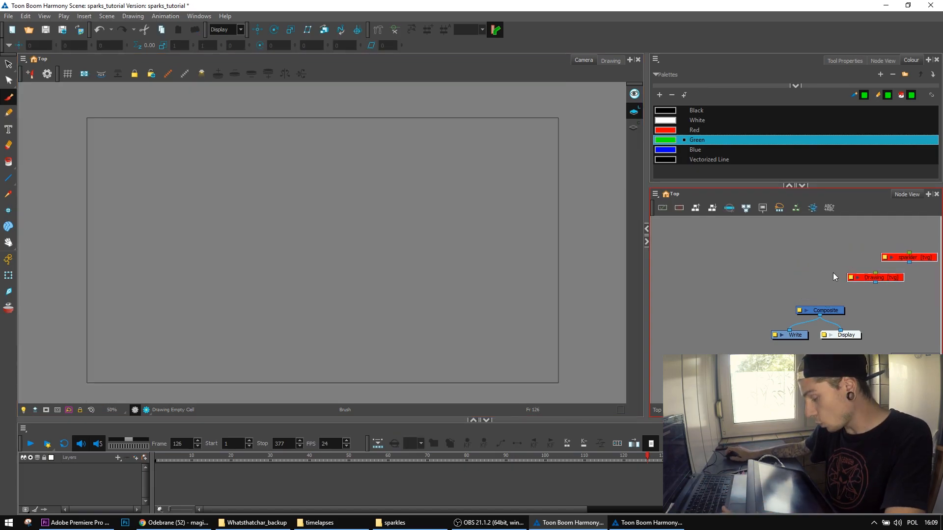
Add two new drawing layers and connect both of them to the Composite node
key(ctrl+r)
click(441, 286)
drag(795, 256, 820, 306)
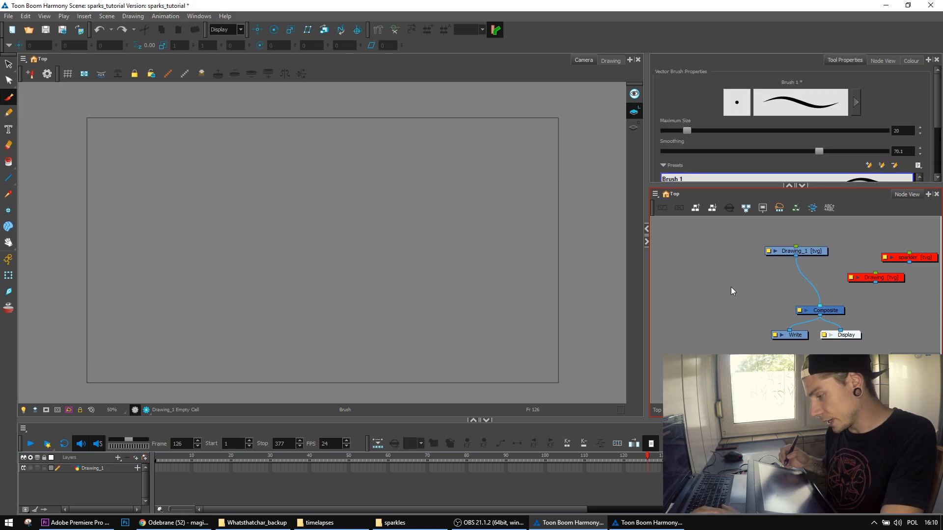
key(ctrl+r)
click(440, 286)
mouse_move(755, 291)
mouse_down()
mouse_move(810, 309)
mouse_move(772, 294)
mouse_up()
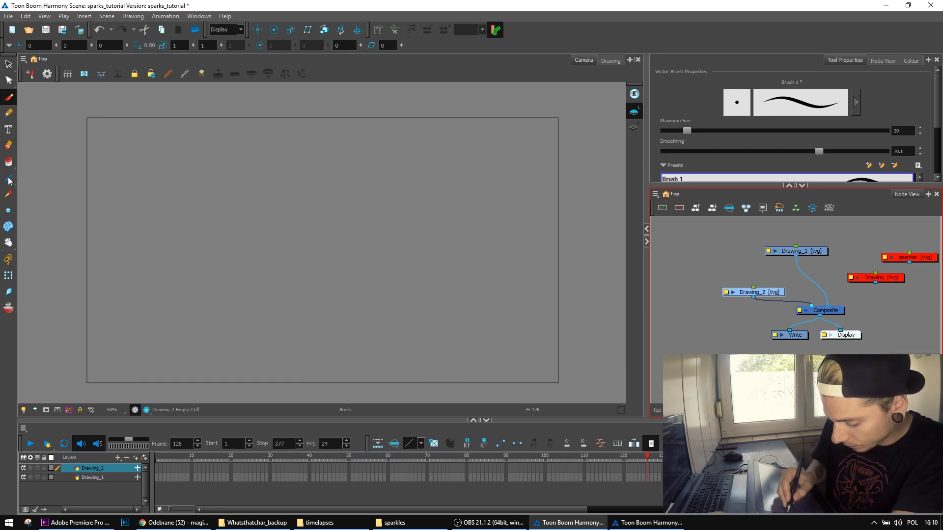
Draw a large green circle with the Ellipse tool on the second new layer, nearly filling the frame's height
drag(9, 178, 22, 181)
click(51, 198)
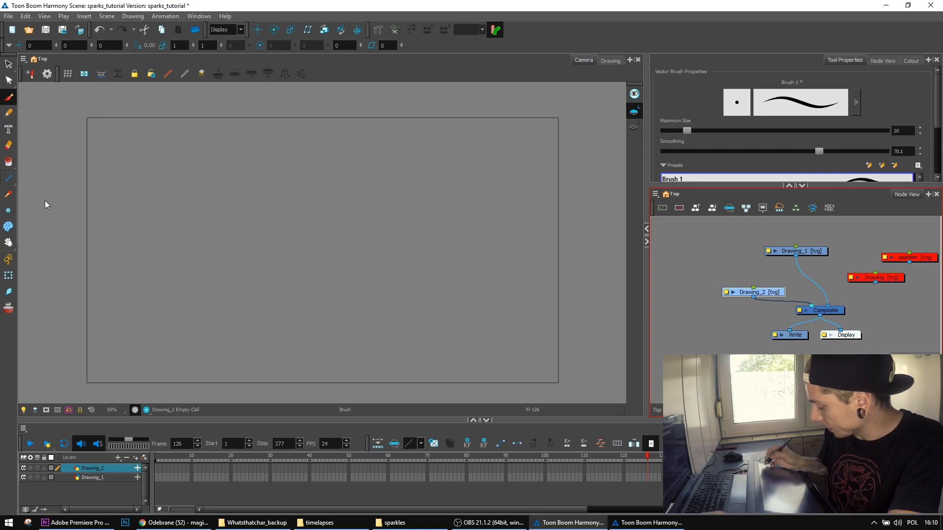
click(911, 60)
click(678, 140)
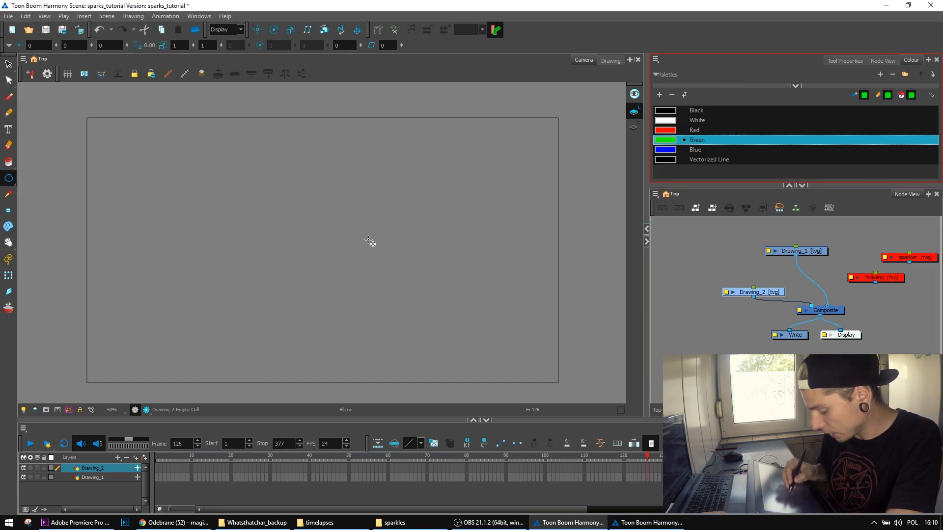
drag(332, 249, 386, 287)
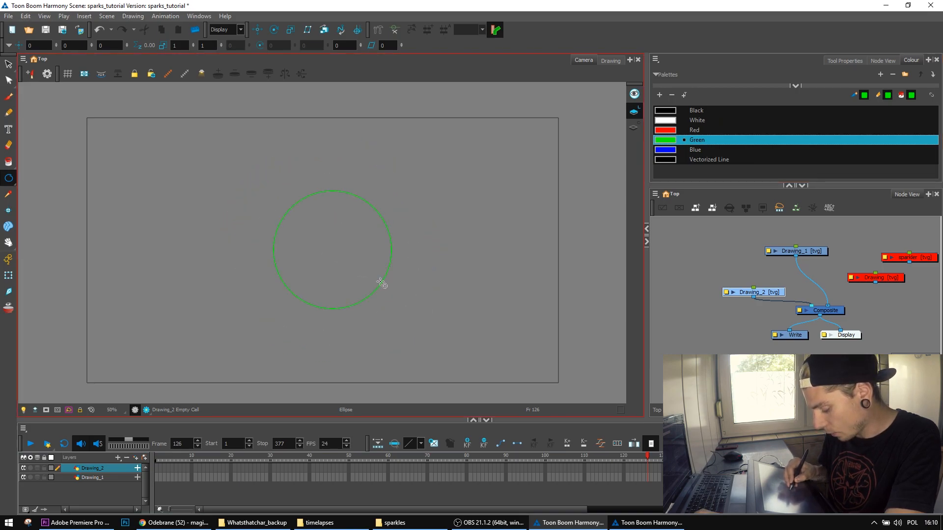
drag(435, 322, 455, 337)
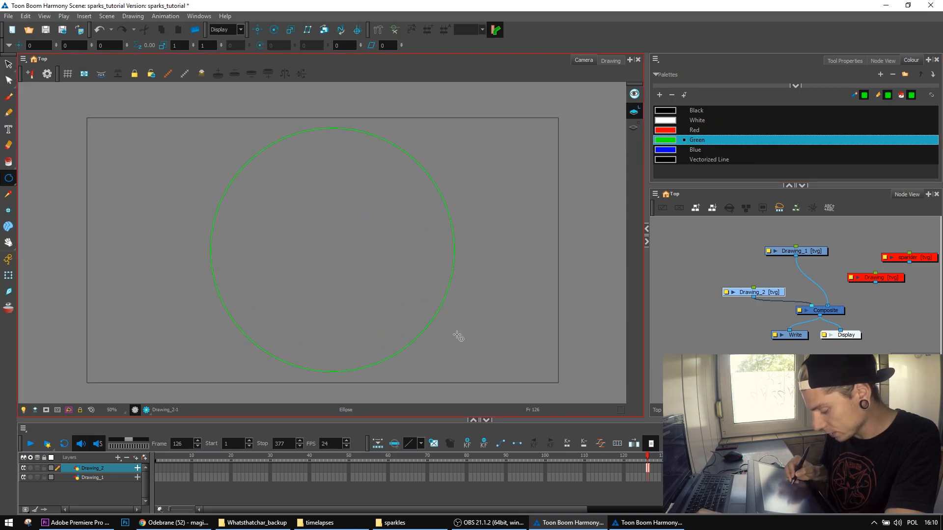
Select the green circle and scale it down slightly about its centre
key(alt+s)
click(454, 276)
drag(463, 126, 438, 147)
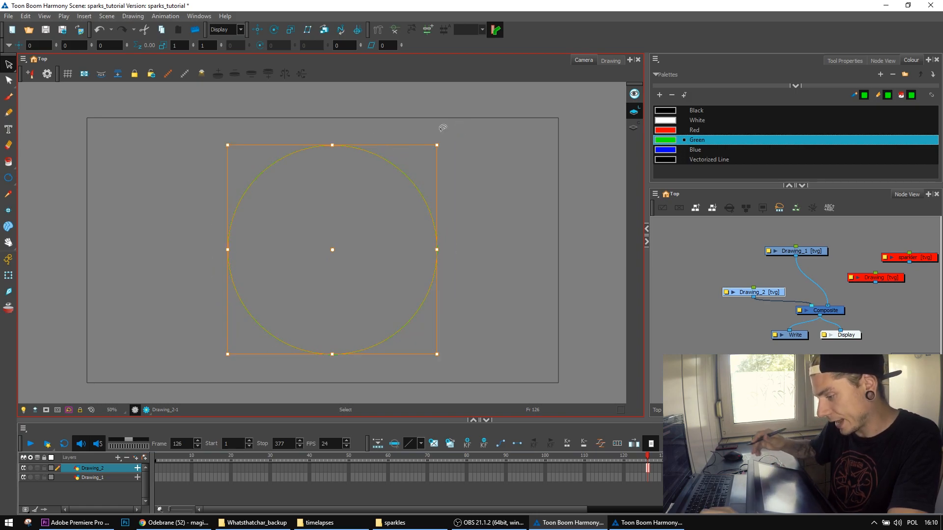
Duplicate the green circle and shrink the copy to a tiny concentric circle at the centre
key(Left)
key(Up)
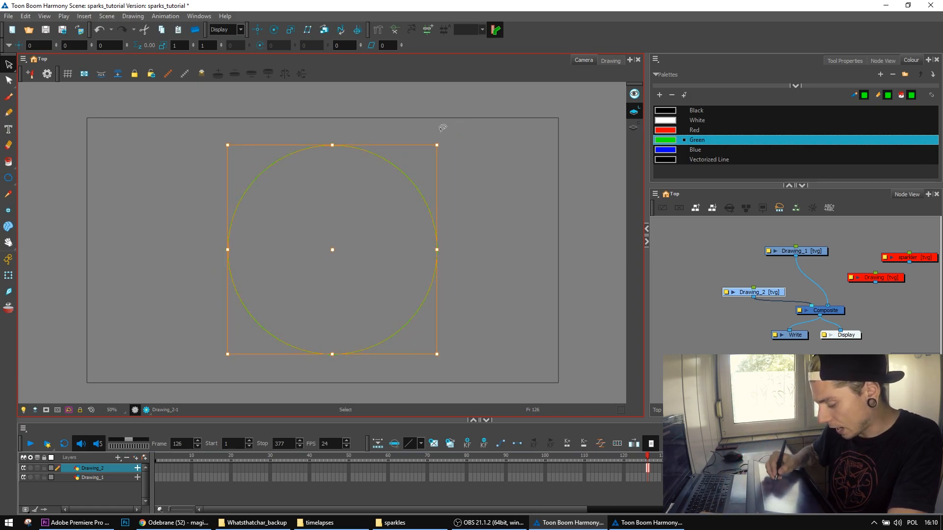
drag(439, 146, 359, 207)
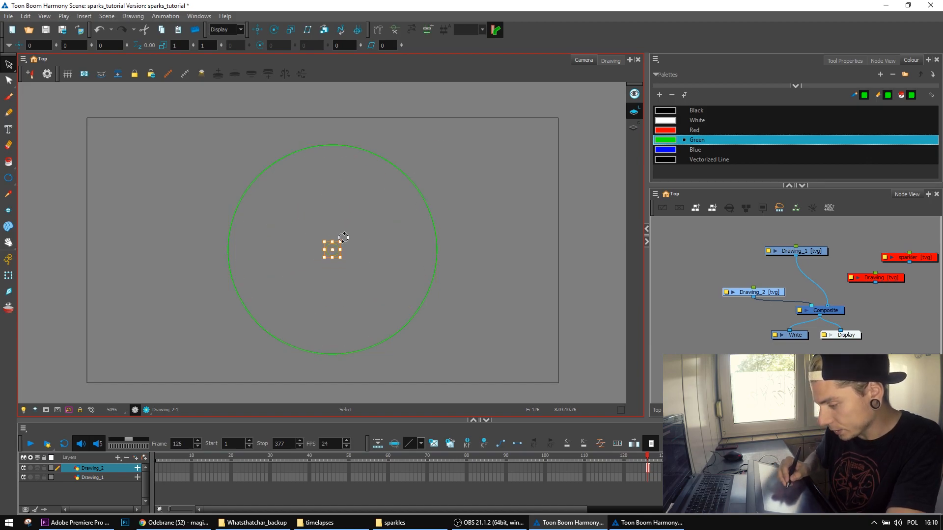
scroll(375, 229, up, 5)
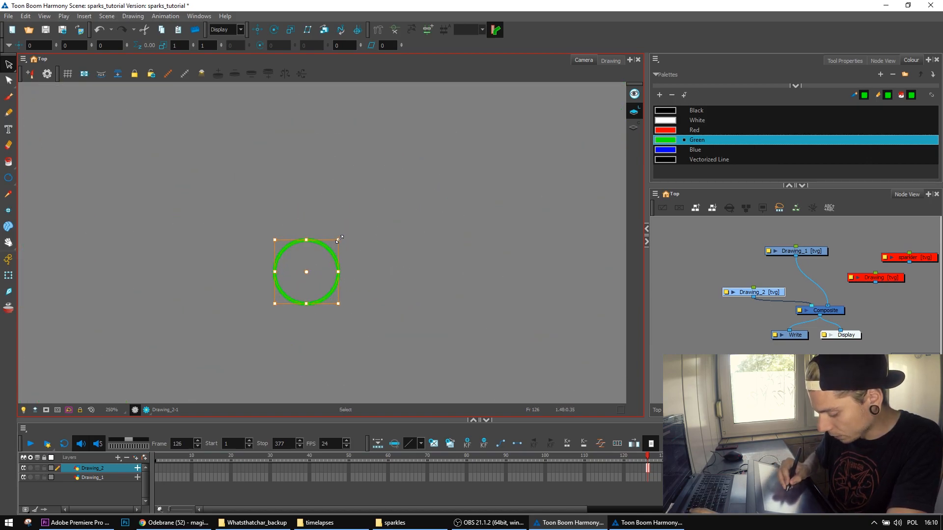
drag(330, 247, 331, 247)
scroll(395, 204, down, 5)
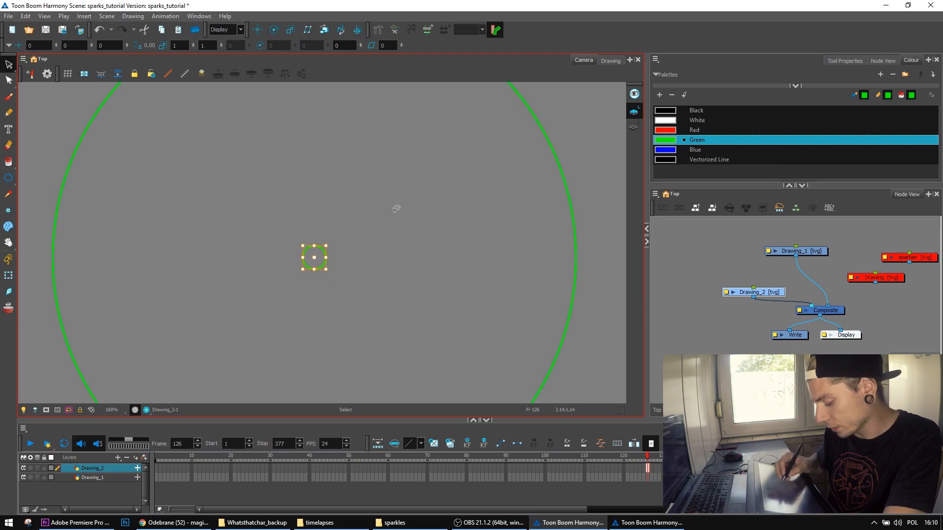
scroll(422, 261, down, 1)
scroll(421, 255, up, 1)
scroll(426, 259, down, 1)
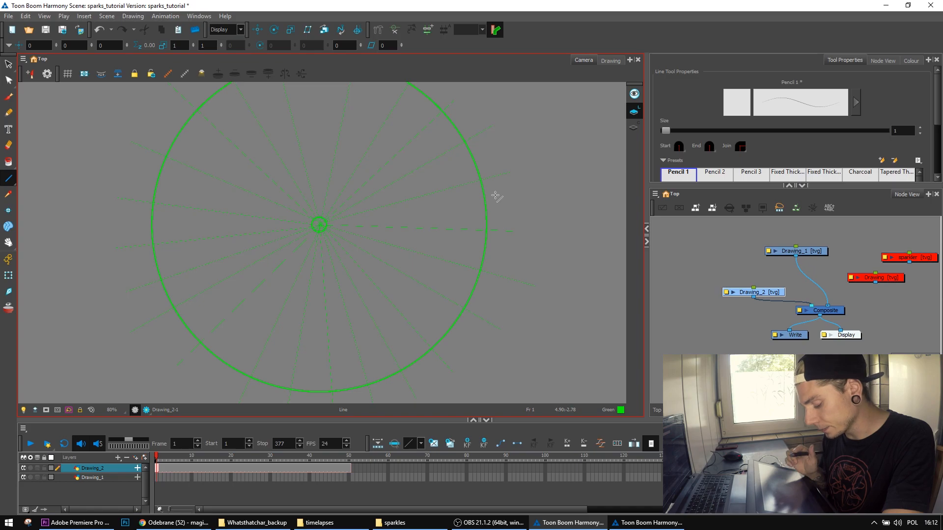
Rearrange the Composite inputs so the guide layer Drawing_2 sits behind the empty layer Drawing_1
click(764, 292)
click(808, 252)
drag(774, 294, 871, 227)
drag(812, 306, 828, 306)
drag(818, 251, 772, 253)
Paint a white tapered brush stroke on frame 1 of Drawing_1, running outward from the centre circle along a guide line
key(alt+b)
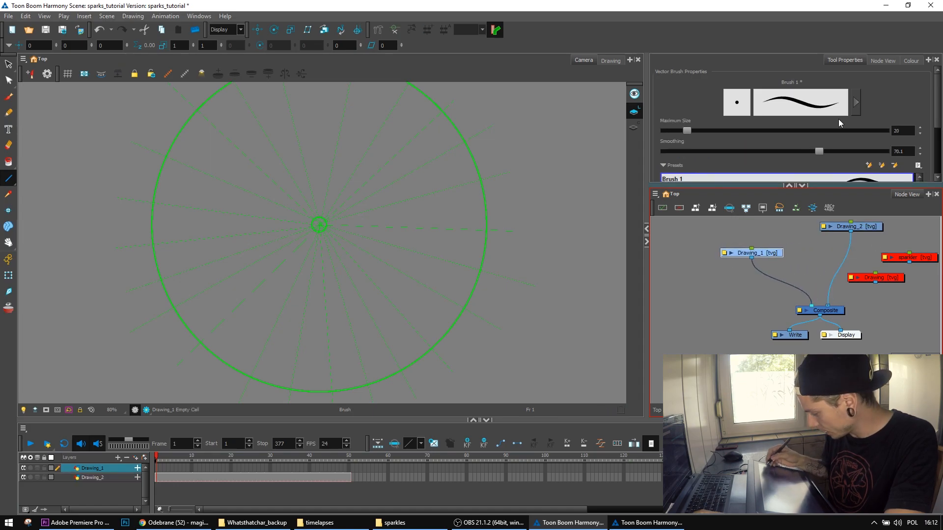
click(905, 61)
click(685, 122)
drag(449, 227, 417, 307)
key(2)
key(2)
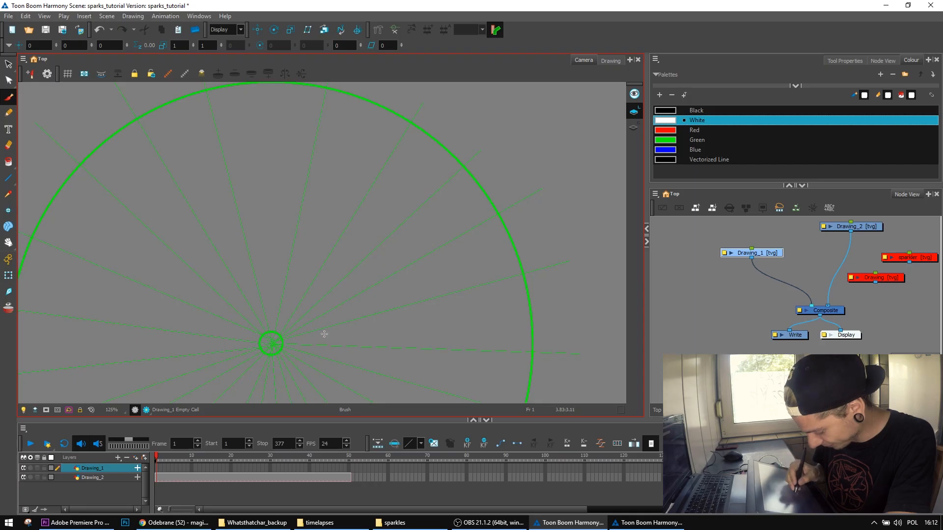
key(2)
key(2)
key(ctrl+z)
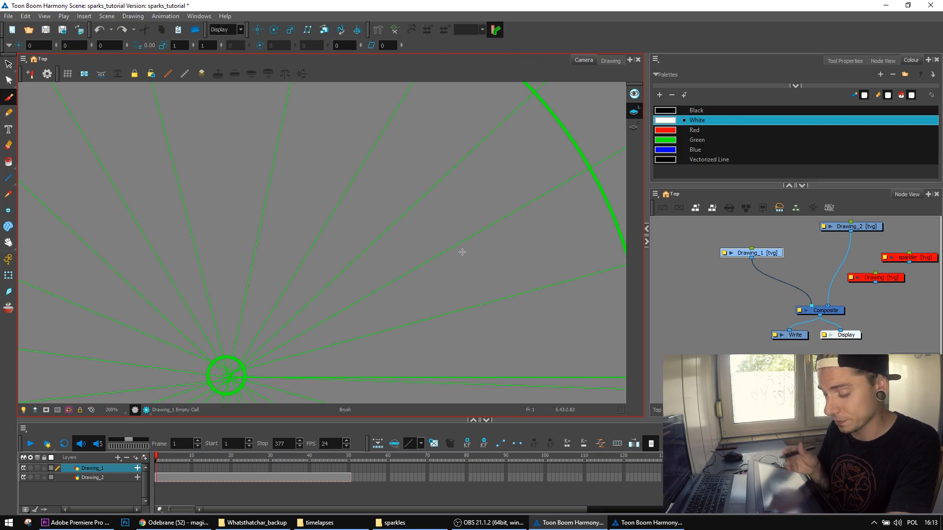
key(1)
drag(380, 256, 372, 272)
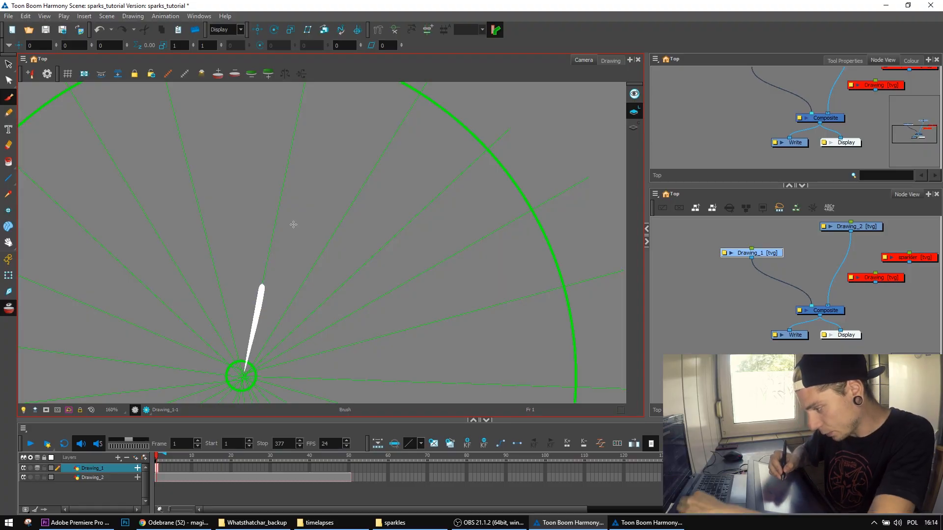
Paint the spark on Drawing_1's next drawings up to frame 13, moving outward along the guide line and shrinking to a dot
key(period)
key(period)
drag(274, 259, 274, 286)
drag(257, 323, 297, 142)
key(period)
key(period)
key(period)
key(period)
key(ctrl+z)
key(ctrl+z)
key(period)
key(period)
key(period)
key(period)
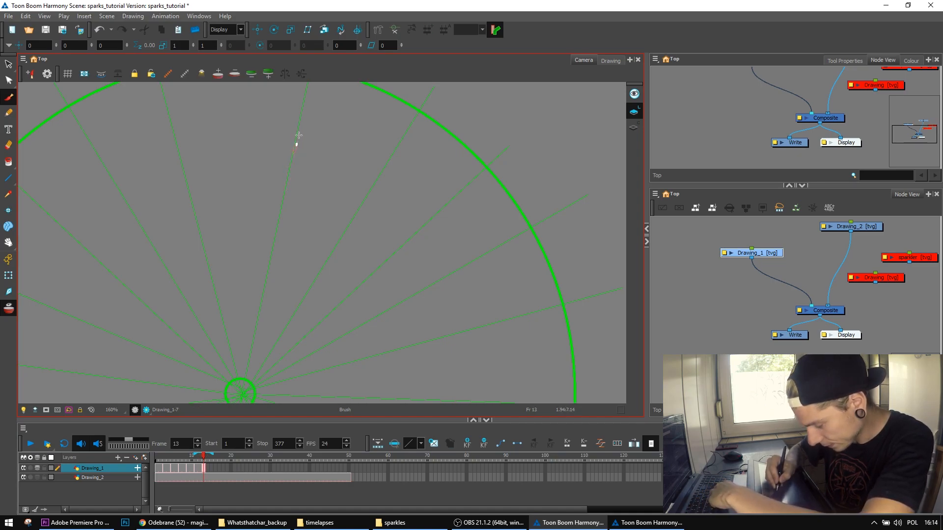
key(period)
Set the playback stop to frame 14 and play the spark animation
key(2)
key(2)
key(2)
key(2)
key(1)
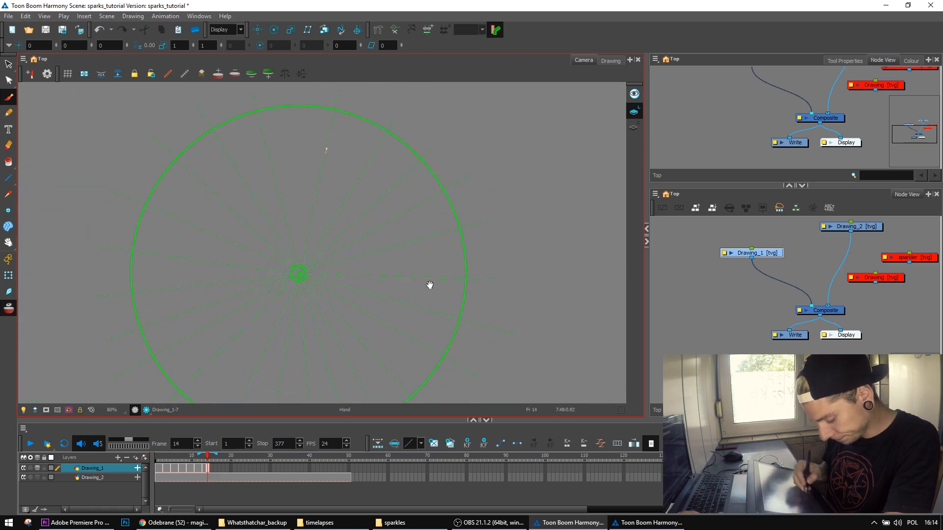
click(264, 443)
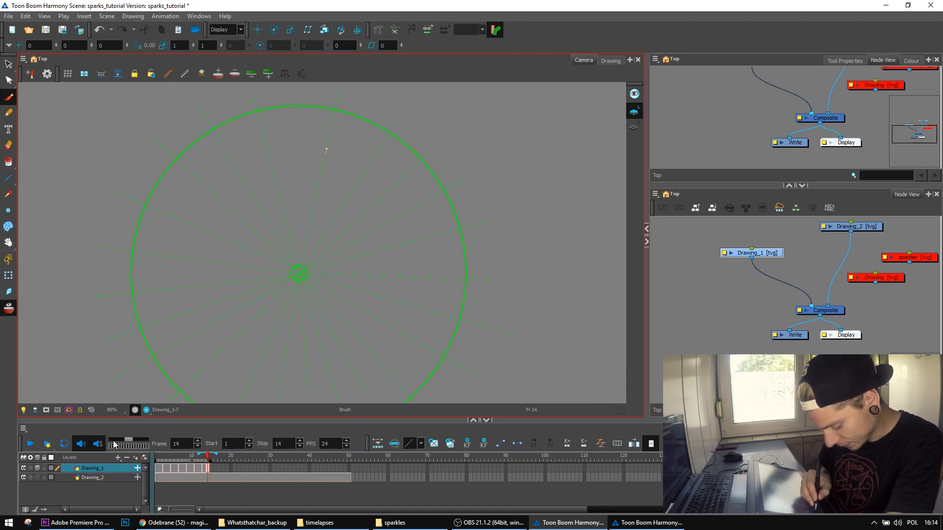
click(32, 445)
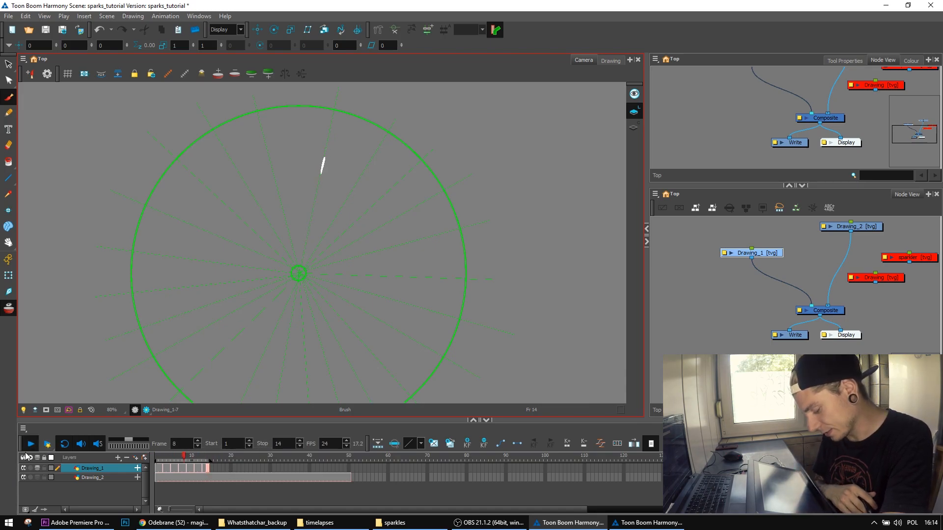
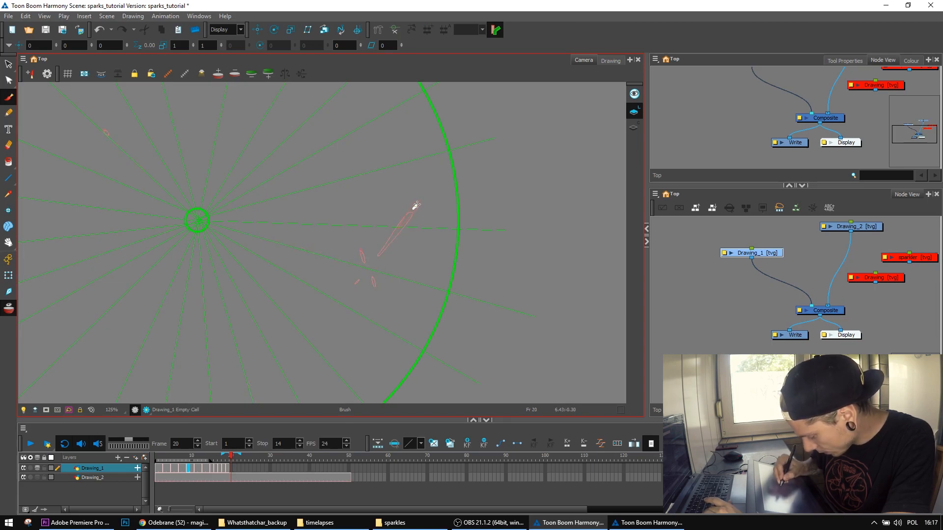
Paint a small starburst at the spark's tip on frame 21 and its scattered fragments on frame 22
drag(423, 198, 427, 194)
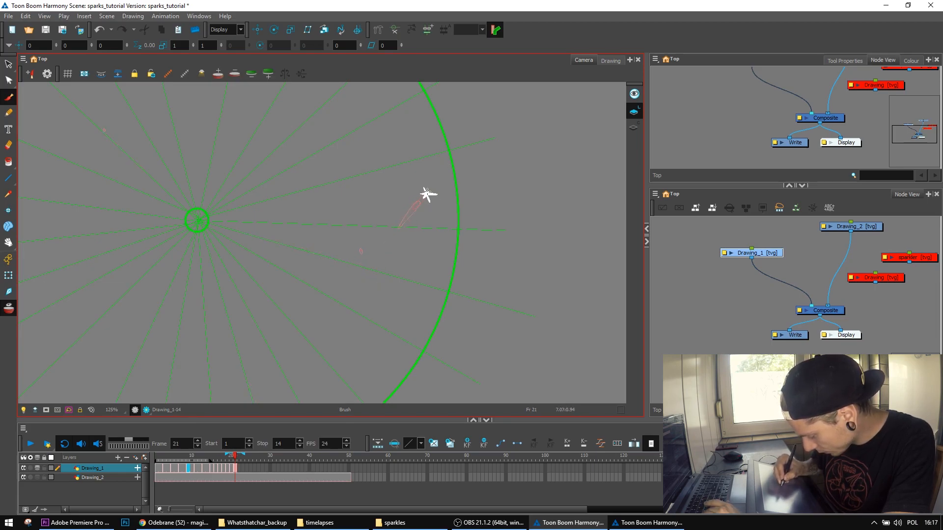
key(period)
drag(437, 195, 418, 193)
key(1)
Set the exposure of Drawing_1's drawings on frames 15 to 22 to two frames each
drag(236, 469, 214, 470)
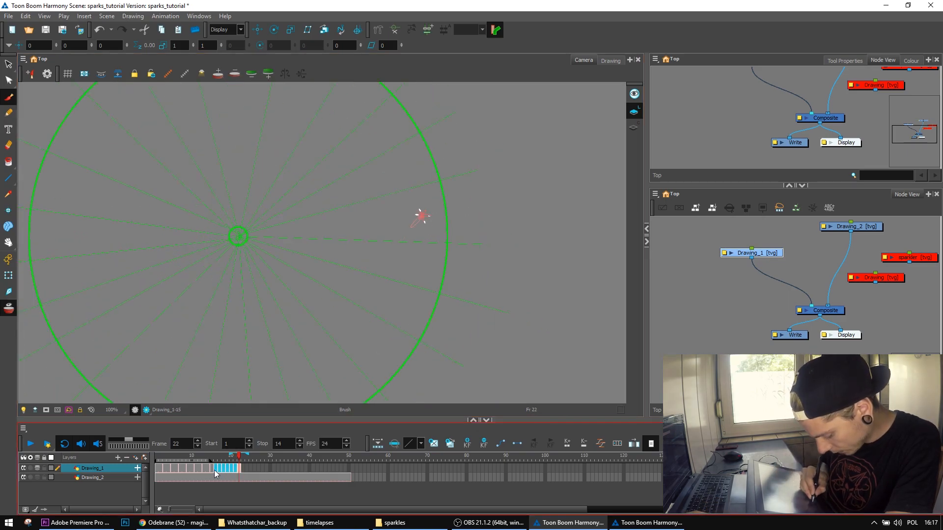
right_click(226, 457)
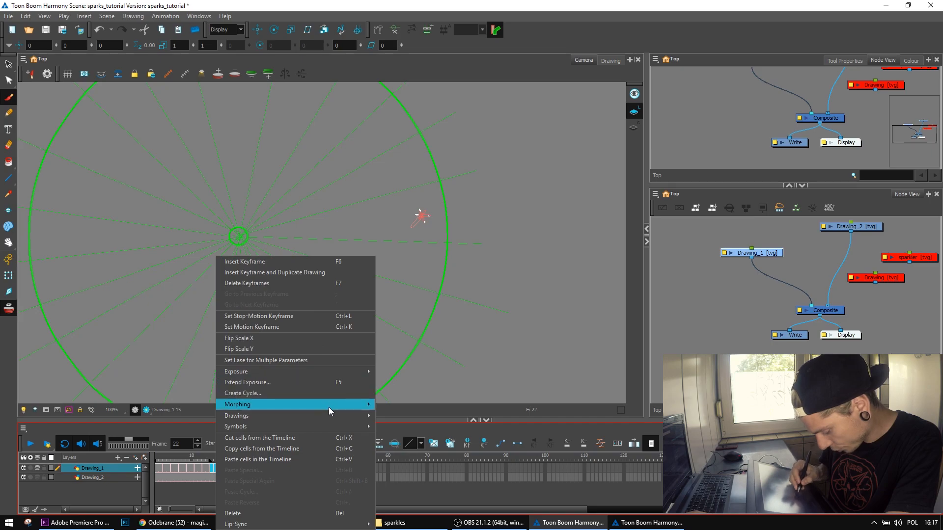
mouse_move(340, 375)
click(440, 503)
Mark the drawing on frame 1 of Drawing_1 with a red marker
right_click(157, 466)
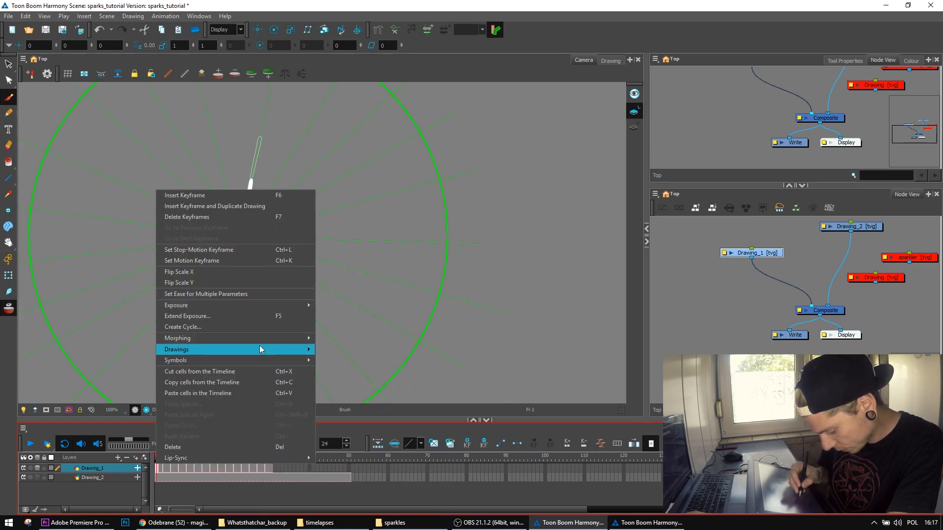
mouse_move(297, 349)
mouse_move(469, 427)
click(500, 427)
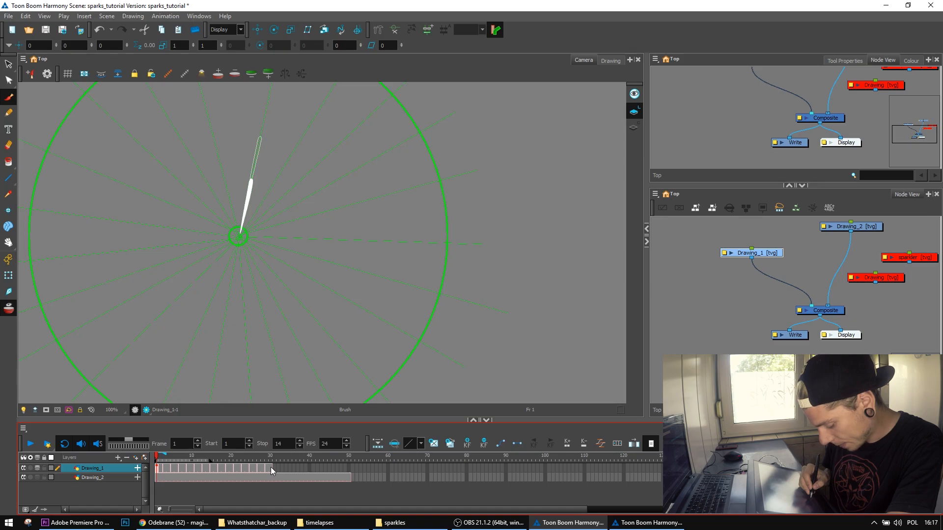
Copy Drawing_1's cells 1–30 to start at frame 31 and play the loop with the stop frame at 30
drag(271, 469, 159, 473)
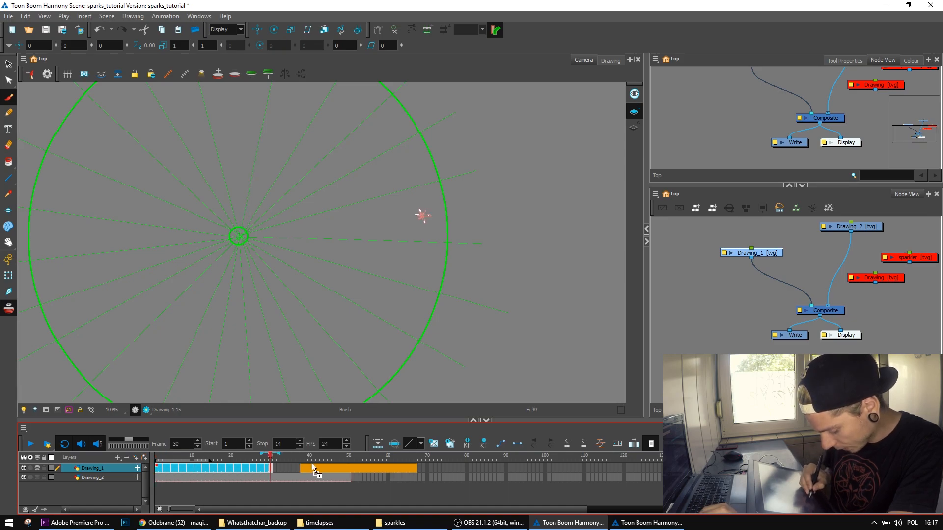
drag(277, 471, 282, 486)
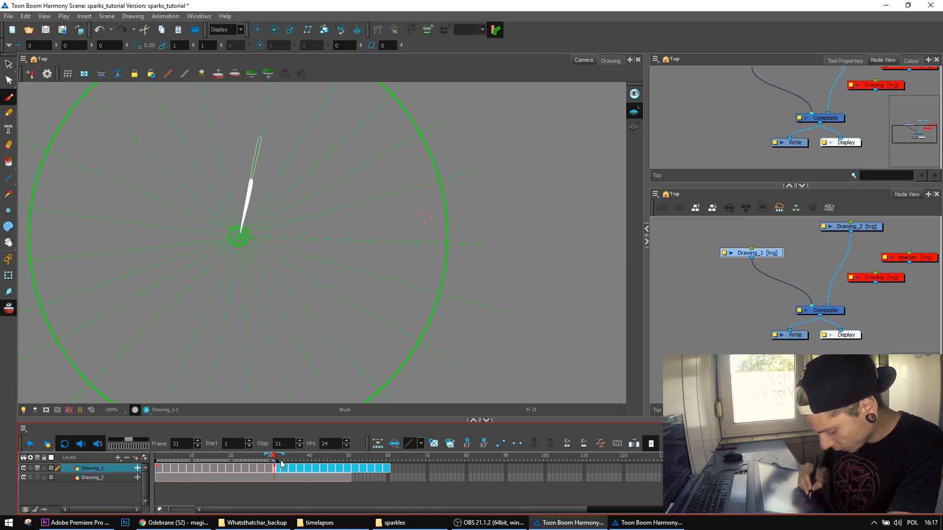
key(1)
drag(278, 462, 273, 462)
key(1)
click(30, 444)
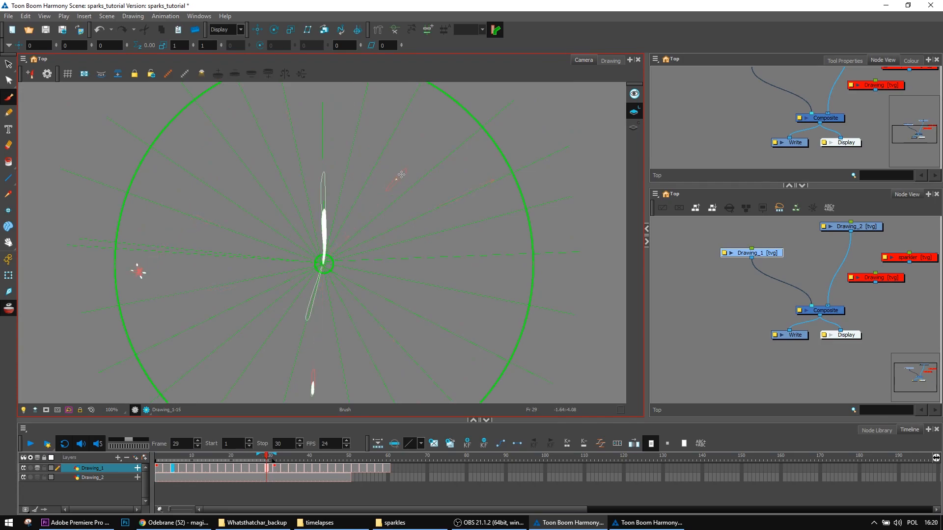
Flip back and forth through Drawing_1's drawings to examine how the sparks travel and burst
key(g)
key(g)
key(g)
key(g)
key(g)
key(g)
key(g)
key(g)
key(g)
key(g)
key(g)
key(f)
key(f)
key(f)
key(f)
key(f)
key(f)
key(f)
key(f)
key(f)
key(f)
key(f)
key(f)
key(f)
key(f)
key(1)
key(1)
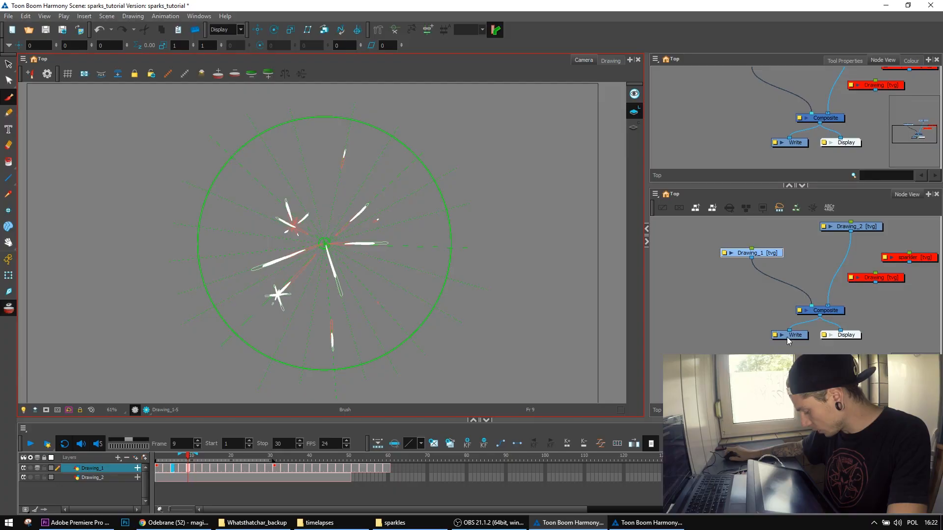
Insert a new composite node between Drawing_1 and Composite, and space the nodes apart
click(770, 258)
click(767, 254)
click(753, 299)
key(ctrl+h)
drag(774, 302, 734, 283)
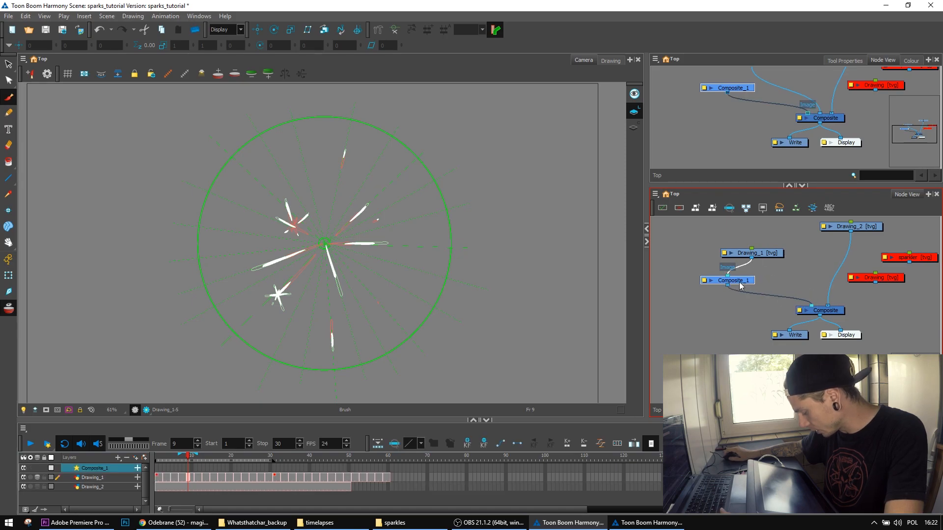
mouse_move(768, 257)
mouse_down()
mouse_move(706, 246)
mouse_move(813, 271)
mouse_move(830, 308)
mouse_up()
scroll(814, 270, down, 2)
drag(819, 297, 725, 264)
click(766, 288)
Delete the guide layer Drawing_2 together with its drawing files and element folders
click(908, 258)
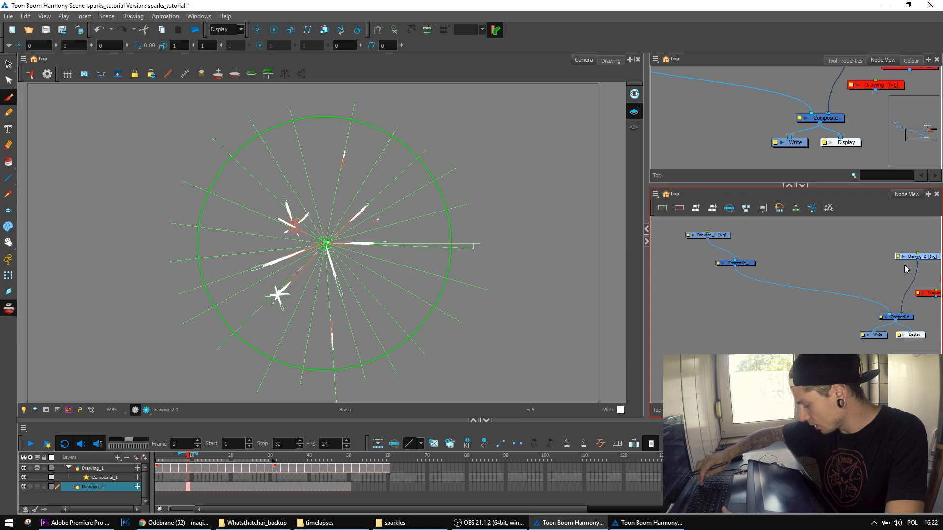
key(Delete)
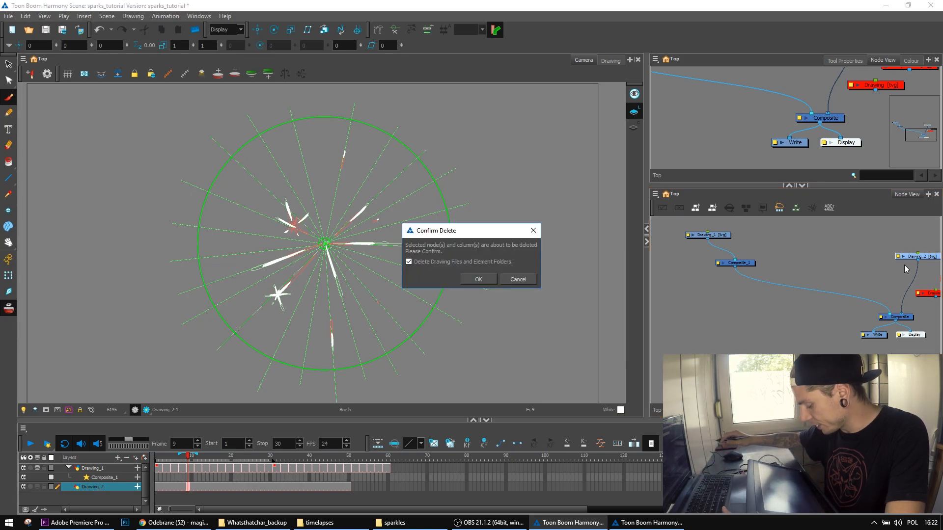
click(479, 279)
Multiply Drawing_1 into four drawing nodes using Paste Special with Create New Columns enabled
click(706, 279)
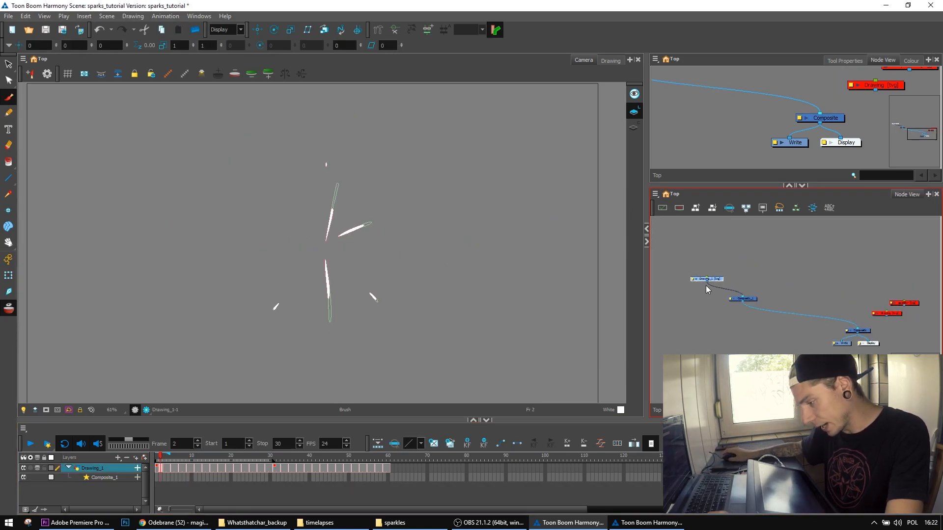
key(ctrl+b)
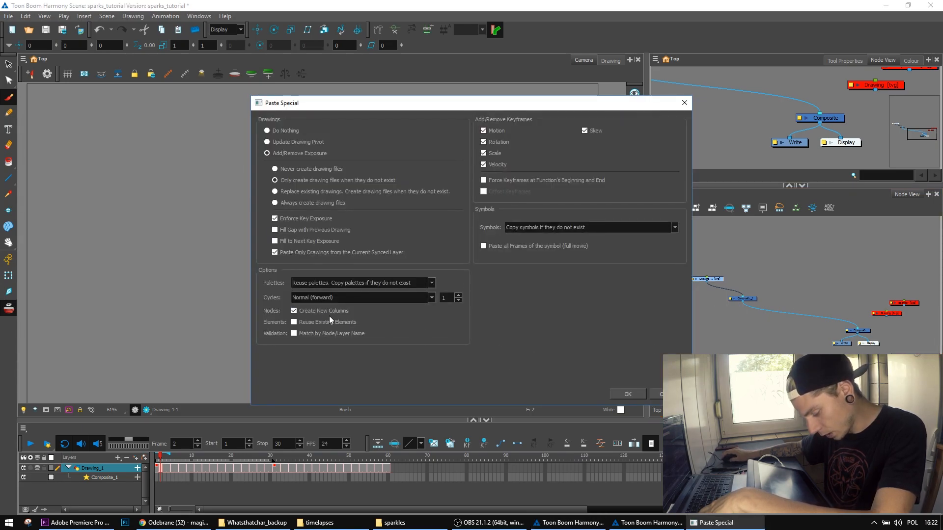
click(627, 393)
key(ctrl+b)
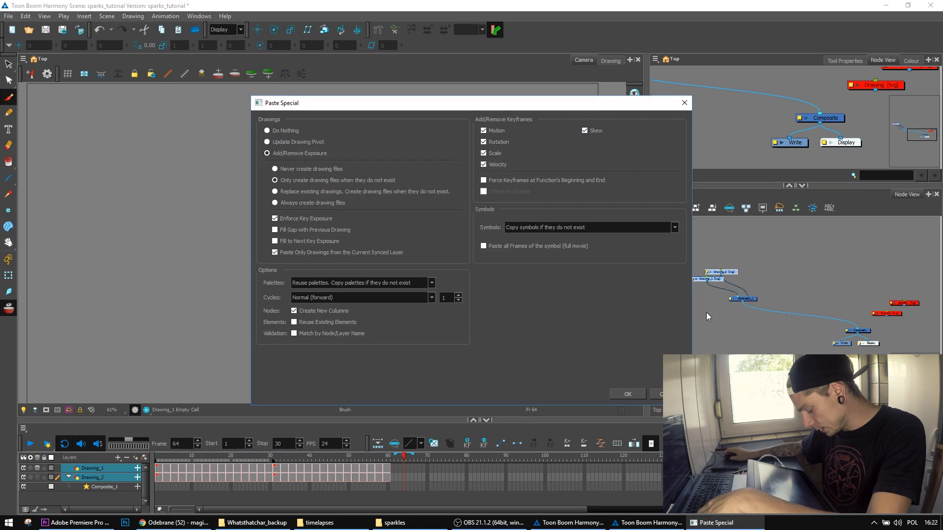
click(627, 394)
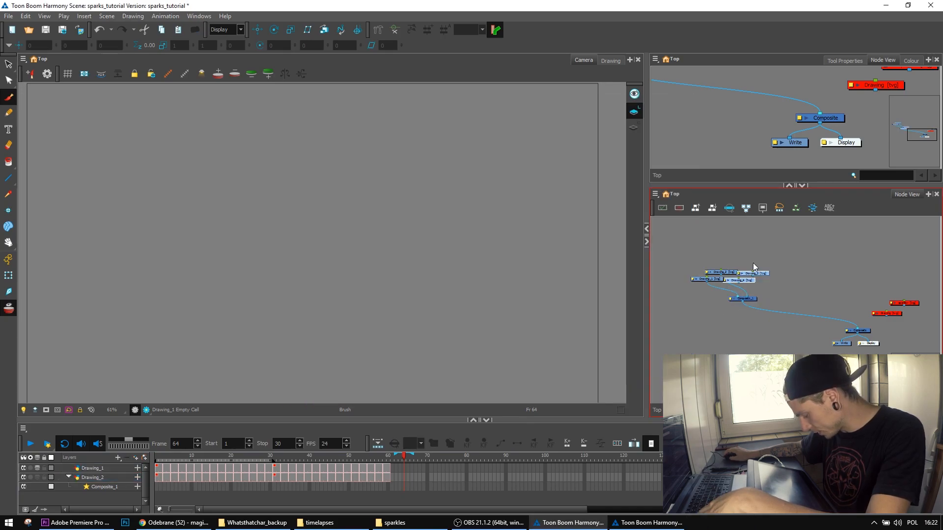
Select the four drawing nodes and duplicate them with Paste Special, placing the copies in a diagonal row
drag(750, 261, 700, 286)
key(ctrl+c)
key(ctrl+v)
key(ctrl+z)
key(ctrl+b)
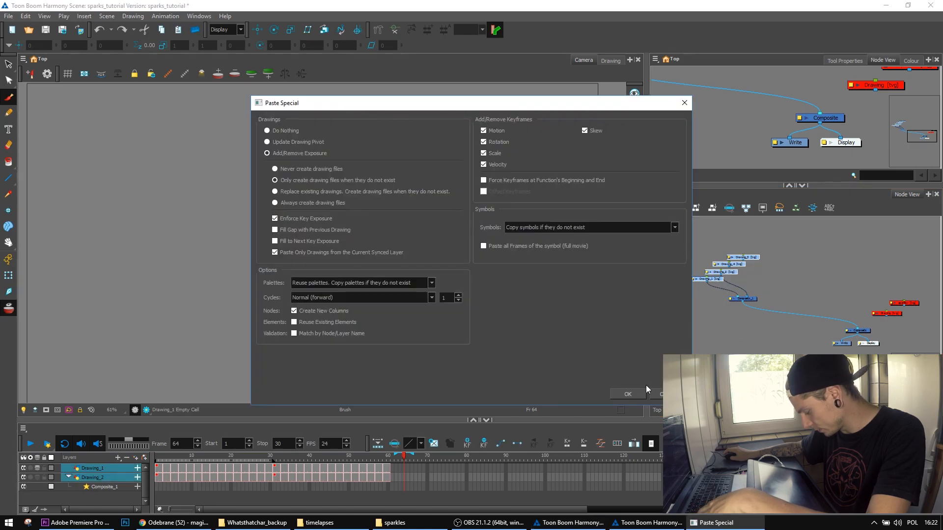
click(637, 394)
drag(795, 292, 802, 228)
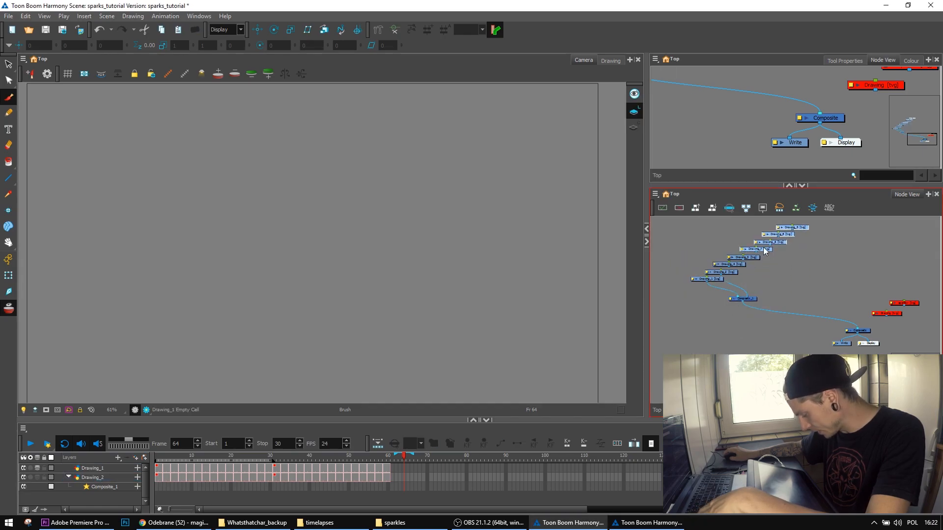
Connect each of the duplicated drawing nodes to its own input on Composite_1
click(745, 259)
drag(745, 290, 744, 298)
drag(743, 259, 749, 297)
drag(756, 251, 754, 297)
drag(770, 245, 753, 298)
click(777, 236)
drag(789, 229, 791, 243)
drag(756, 299, 755, 297)
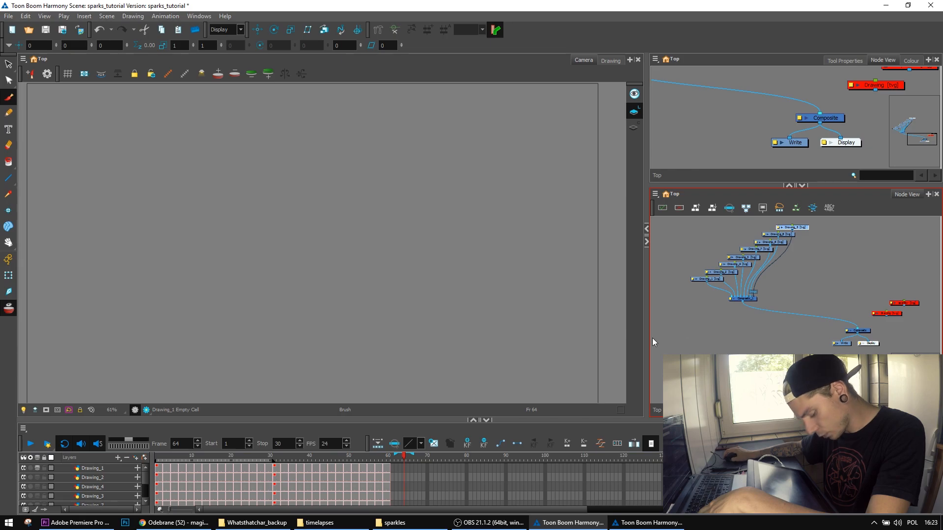
Reconnect the Drawing and sparkler nodes to Composite and enable Drawing to show its green annotations
click(158, 456)
click(706, 279)
key(alt+3)
drag(903, 310, 879, 317)
click(879, 305)
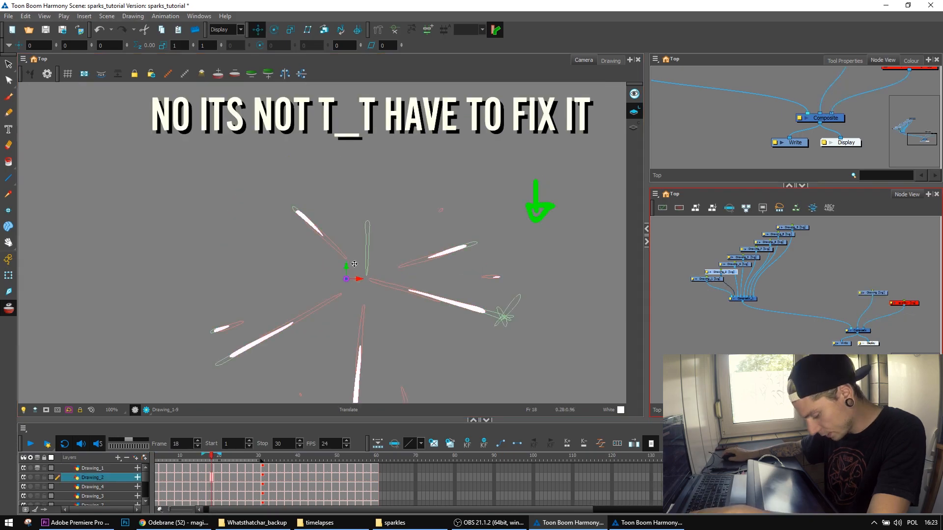
Place the pivots of the duplicated drawing layers at the centre of the spark burst
click(746, 258)
click(347, 281)
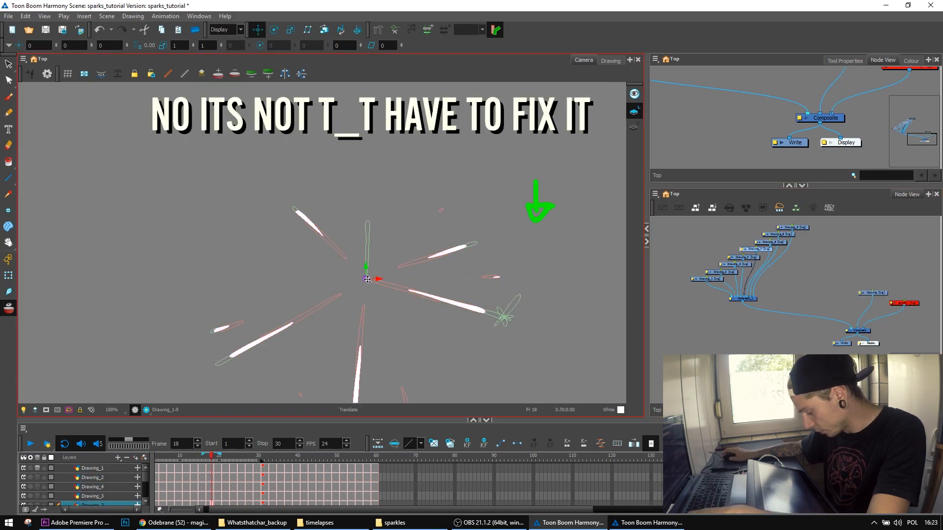
click(348, 281)
click(793, 228)
click(368, 280)
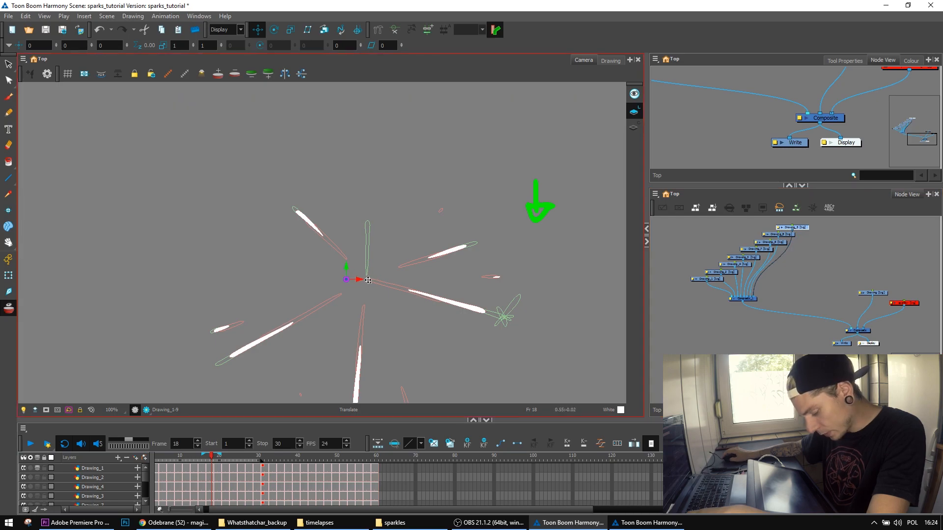
Enlarge the timeline and shift the cells of Drawing_2 and all drawing copies below it four frames earlier
drag(310, 420, 324, 279)
drag(375, 392, 323, 384)
click(166, 336)
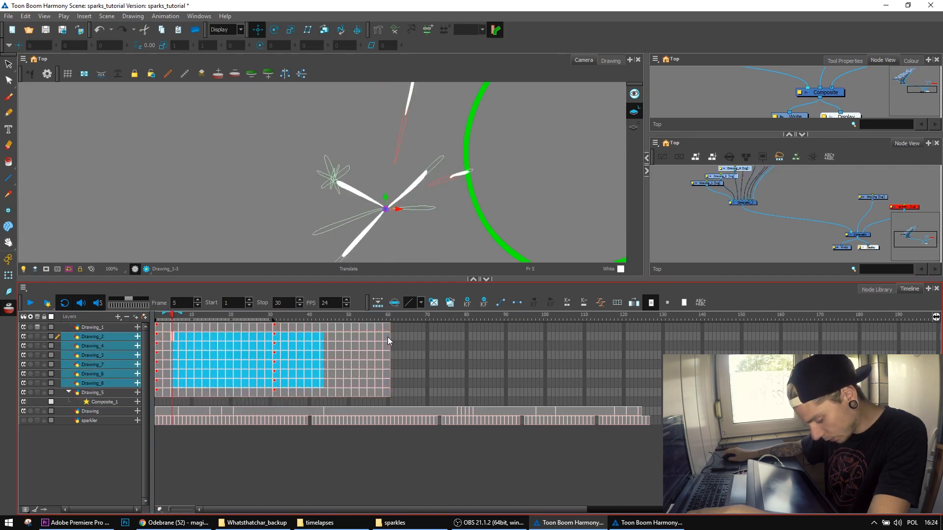
drag(388, 337, 166, 398)
Shift the copies from Drawing_4 down four frames earlier, from Drawing_3 down another four, and from Drawing_7 down another six
drag(174, 338, 371, 391)
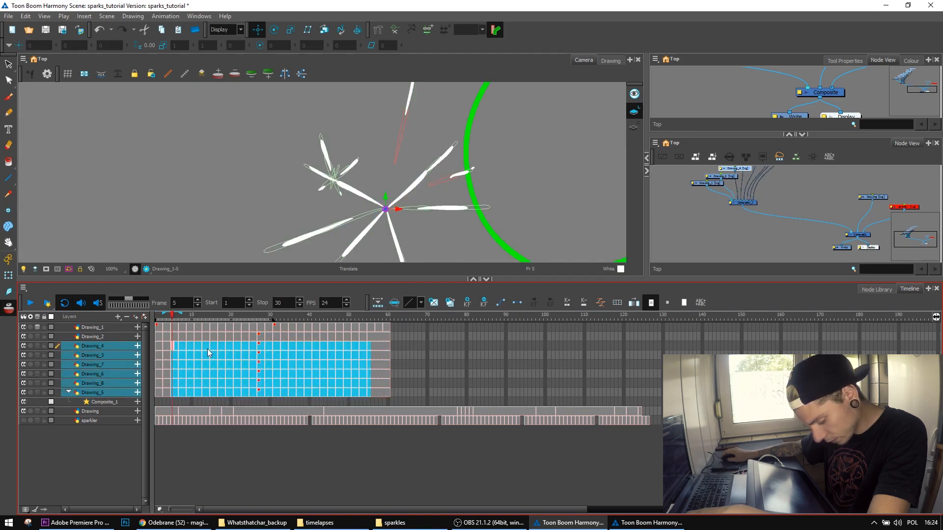
drag(173, 346, 158, 346)
drag(170, 354, 363, 395)
drag(174, 359, 336, 394)
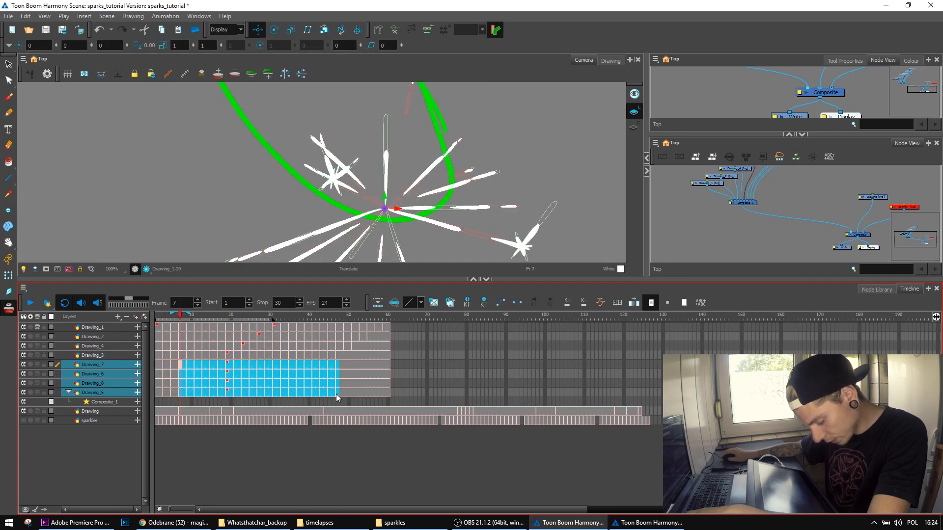
drag(167, 367, 155, 365)
Shift the copies from Drawing_6 down two frames earlier, from Drawing_8 down another four, and Drawing_5 another four
click(168, 374)
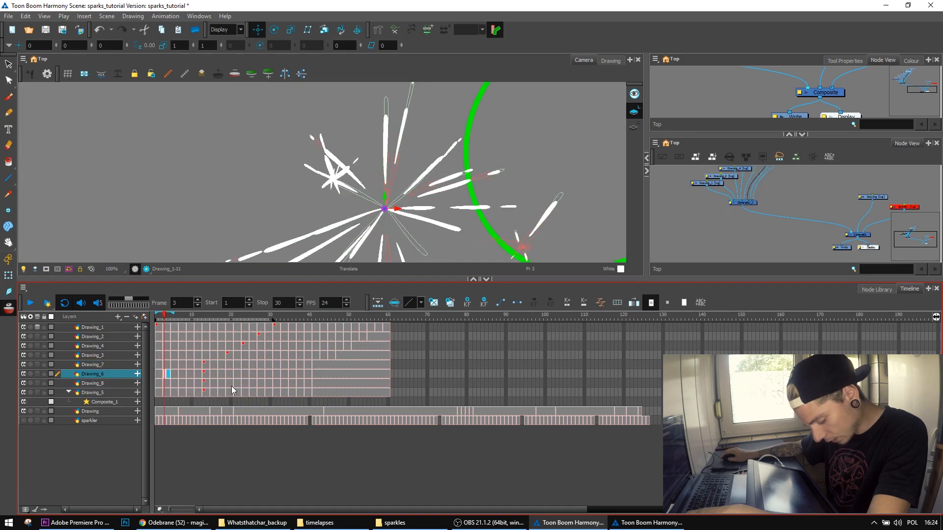
drag(232, 388, 312, 394)
drag(166, 373, 290, 396)
click(168, 374)
click(169, 393)
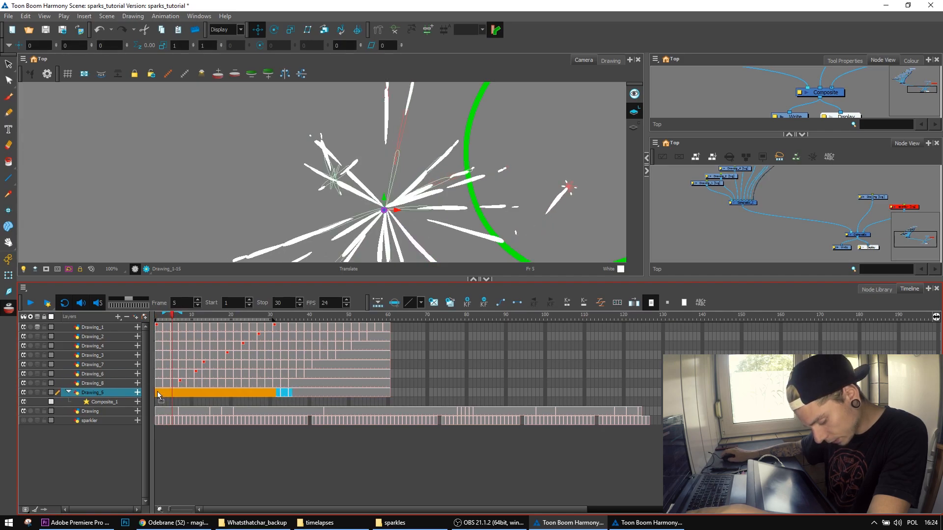
click(196, 383)
Delete the cells from frame 31 onward on all eight spark layers and return to frame 1
drag(276, 327, 399, 388)
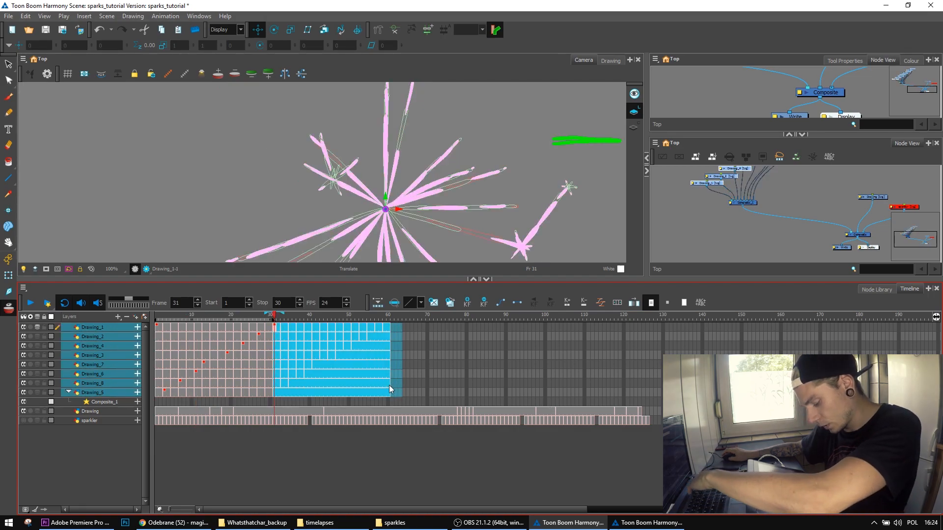
key(Delete)
click(158, 327)
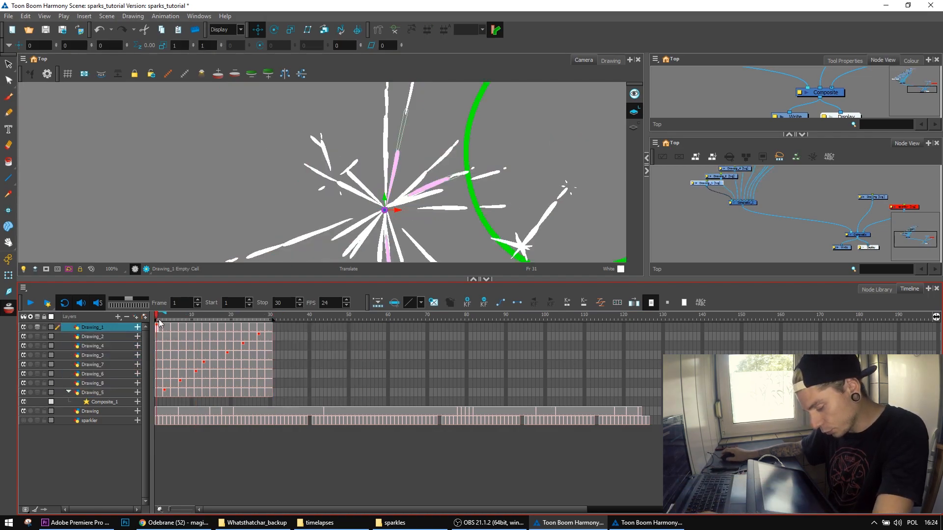
scroll(488, 214, down, 5)
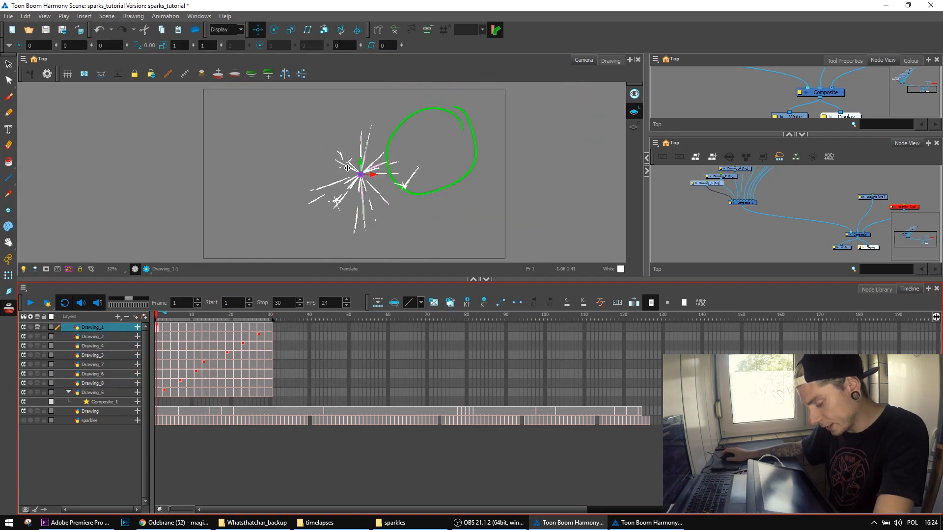
Disable the rough circle drawing and the sparkler reference nodes, and shrink the timeline to enlarge the camera view
drag(851, 191, 877, 206)
key(d)
click(825, 200)
drag(454, 279, 438, 361)
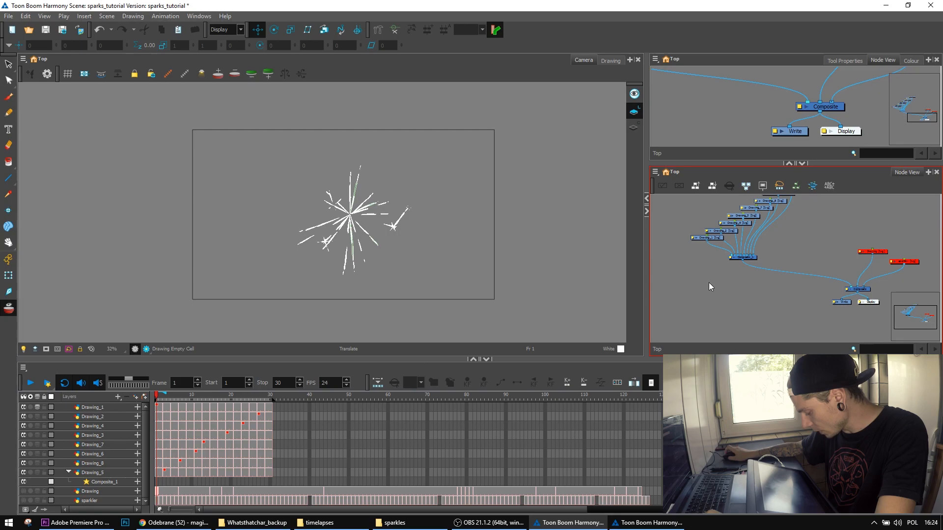
Rotate Drawing_1 around the burst centre by about -25 degrees and scale it to about 1.08
drag(759, 197, 734, 240)
click(691, 282)
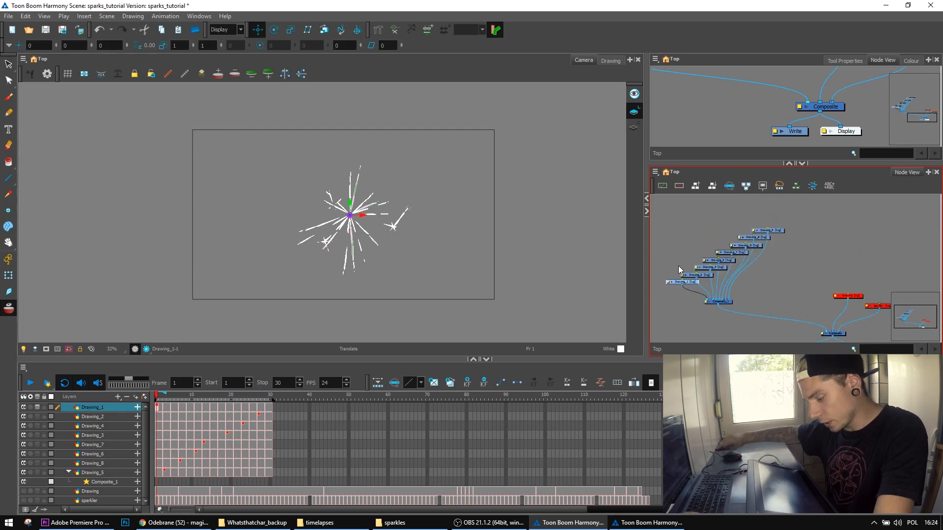
key(alt+3)
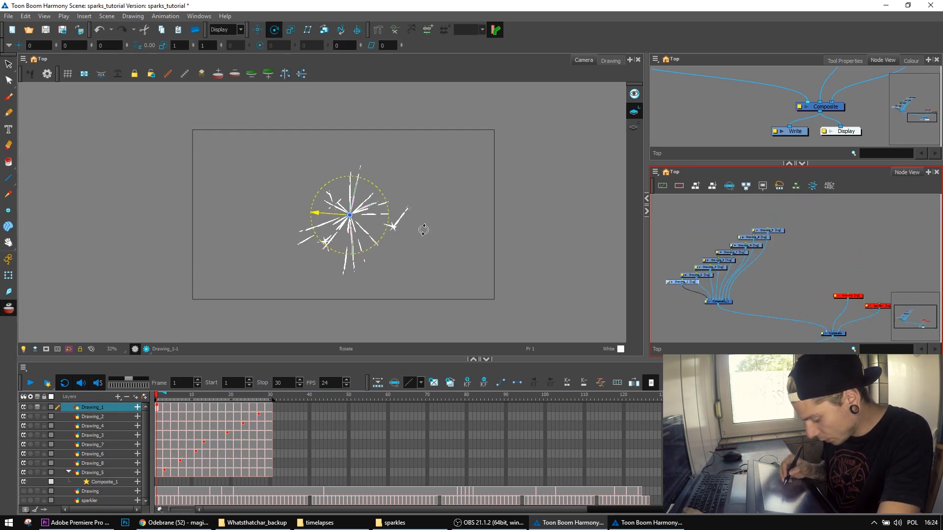
key(alt+4)
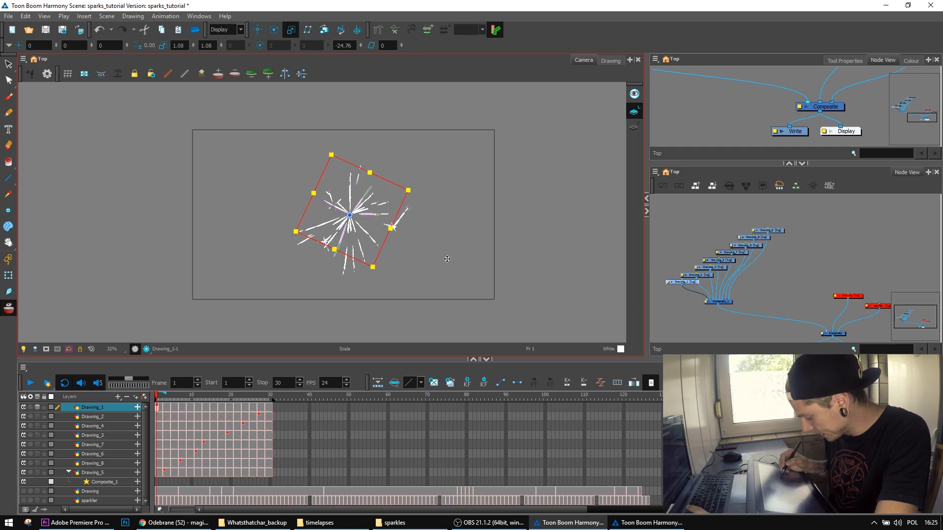
Rotate Drawing_2 around the burst centre and scale Drawing_4 to about 0.89
click(712, 277)
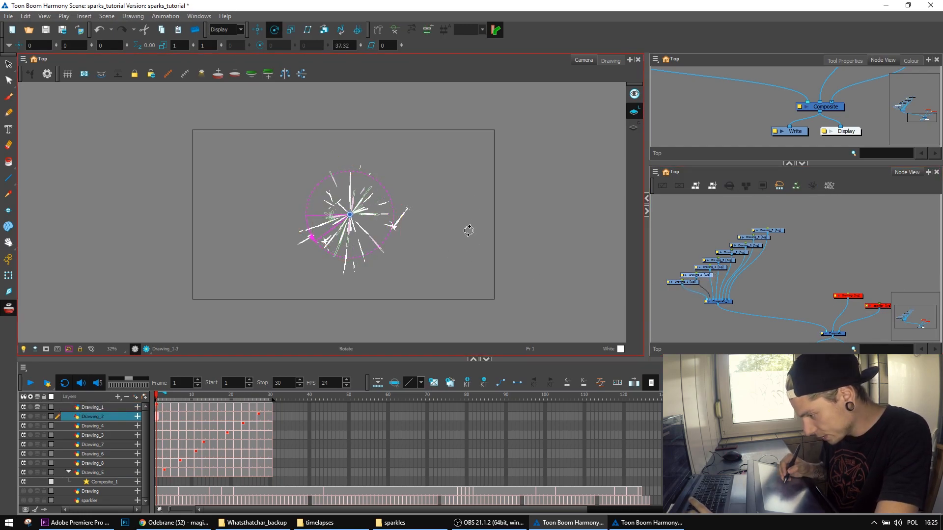
click(722, 266)
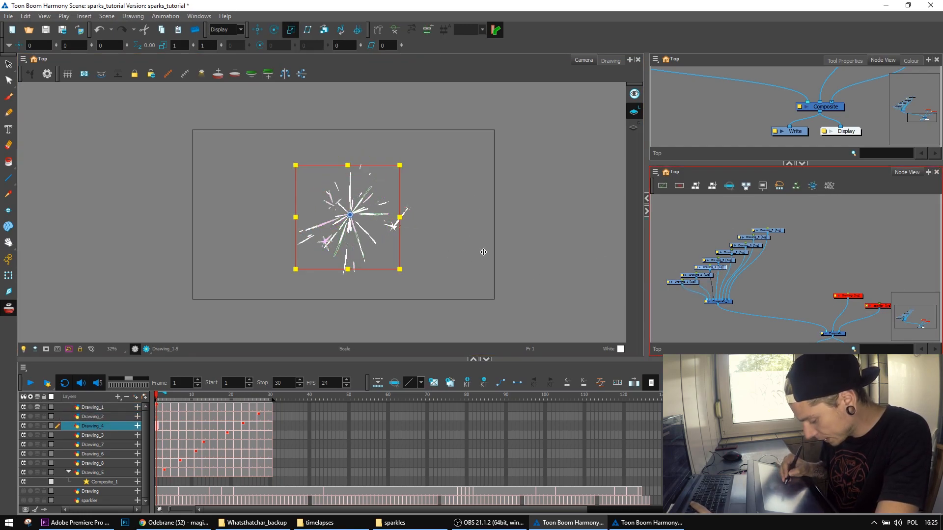
key(alt+5)
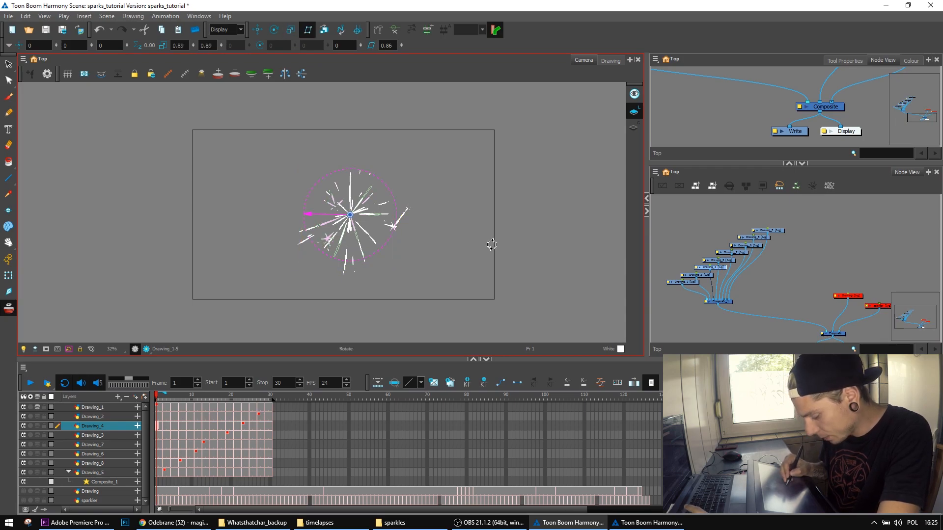
Scale Drawing_3 to about 0.89 and rotate it around the burst centre
click(729, 261)
key(alt+4)
mouse_move(468, 242)
mouse_down()
mouse_move(415, 158)
mouse_move(481, 197)
mouse_up()
key(alt+3)
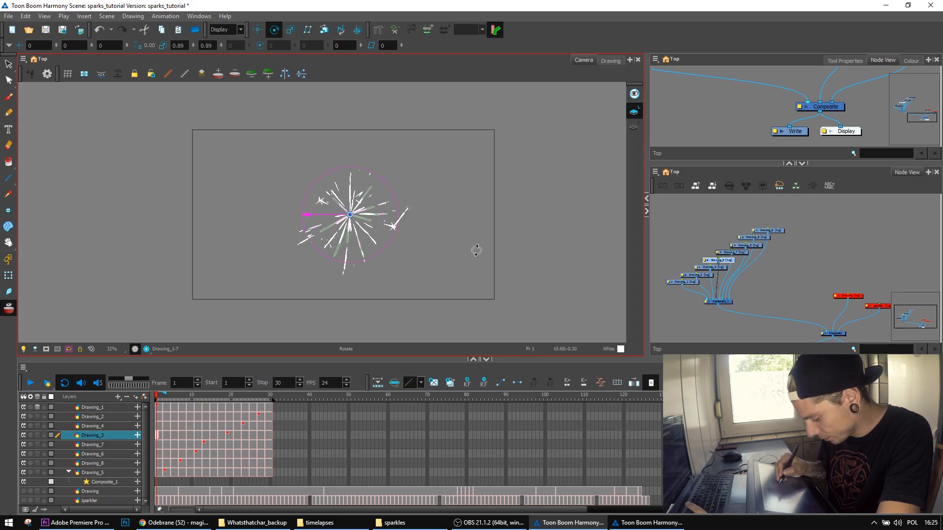
Scale Drawing_7 to about 1.13 and rotate it around the burst centre
click(738, 252)
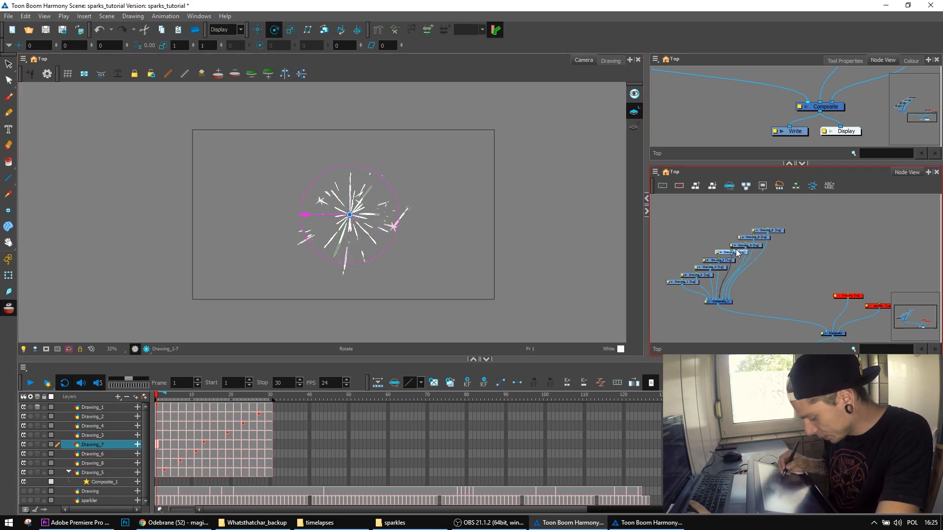
key(alt+4)
drag(474, 246, 446, 283)
key(alt+3)
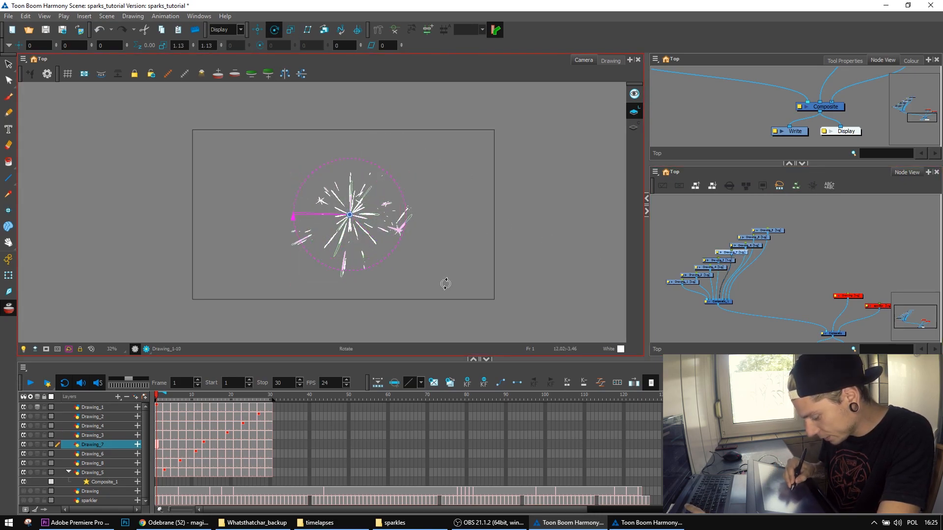
Vary the rotation and scale of Drawing_6 and Drawing_8 around the burst centre
click(749, 246)
mouse_move(462, 221)
mouse_down()
mouse_move(467, 206)
mouse_move(482, 251)
mouse_move(459, 217)
mouse_move(449, 219)
mouse_move(476, 211)
mouse_up()
key(alt+4)
click(756, 237)
key(alt+3)
Scale Drawing_5 to about 0.88 and rotate it about 114 degrees around the burst centre
click(770, 231)
key(alt+3)
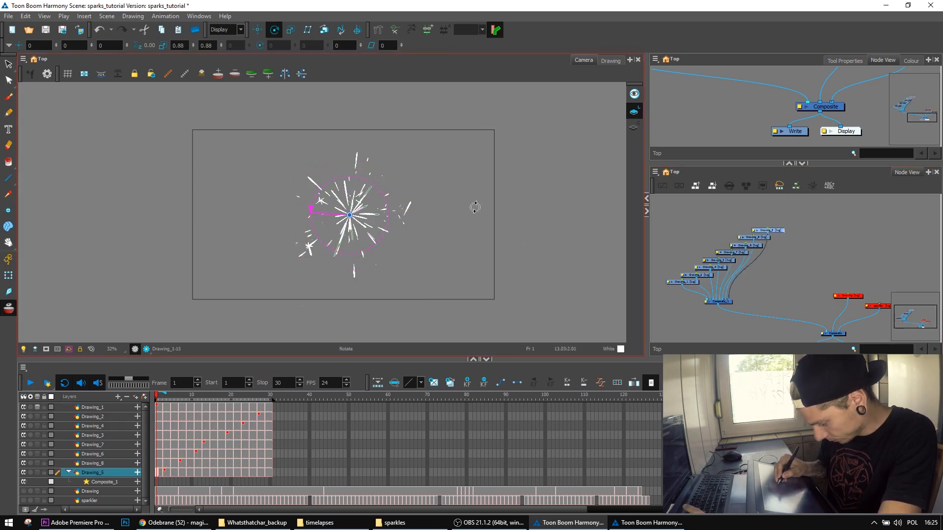
drag(338, 156, 333, 157)
Play back the varied spark burst and paste a second composite node into the network for a new drawing layer
key(alt+s)
key(Return)
scroll(425, 199, up, 2)
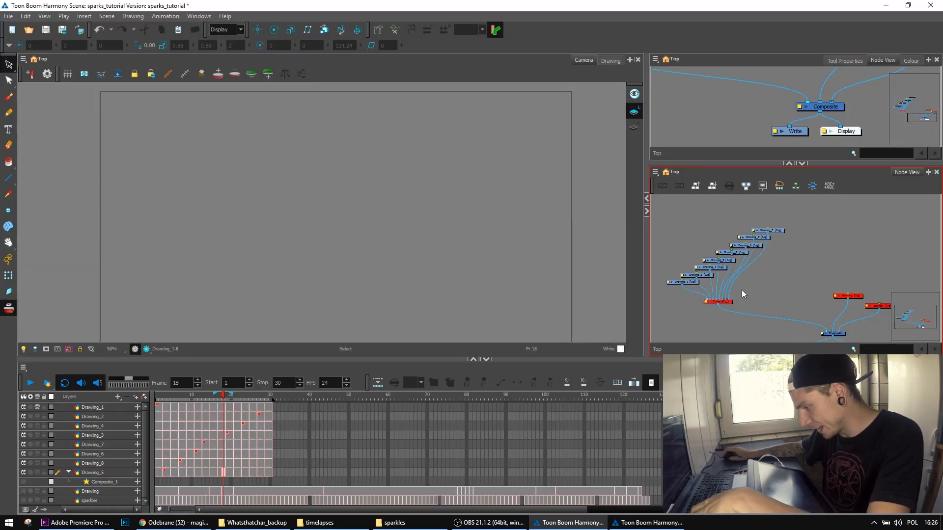
key(ctrl+v)
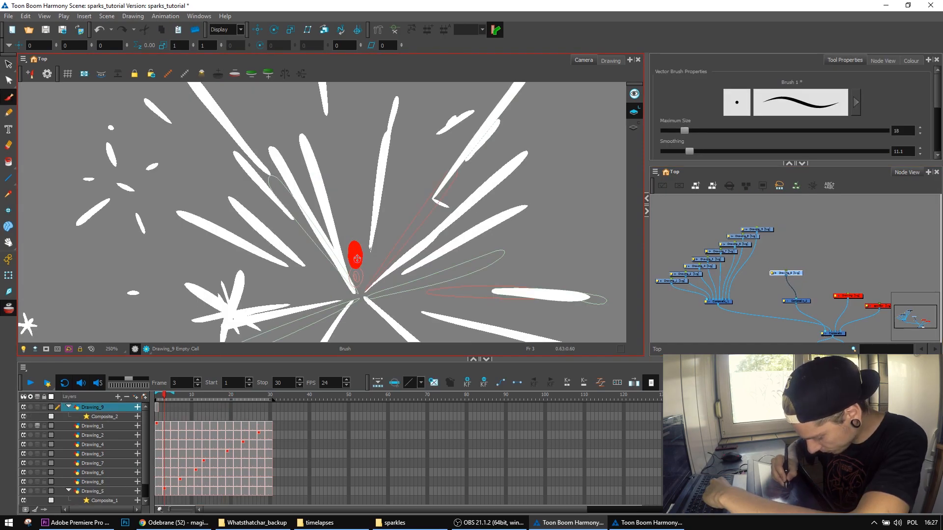
On Drawing_9, paint a red oval above the burst centre on frames 3, 5 and 7, placing it higher each time
drag(357, 258, 356, 257)
key(period)
key(period)
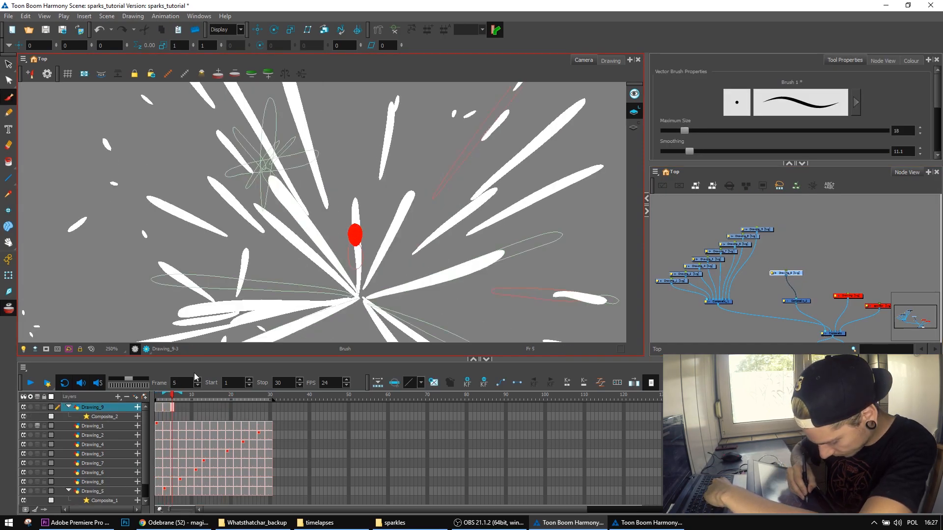
key(comma)
key(comma)
key(comma)
key(period)
key(period)
key(period)
key(period)
key(period)
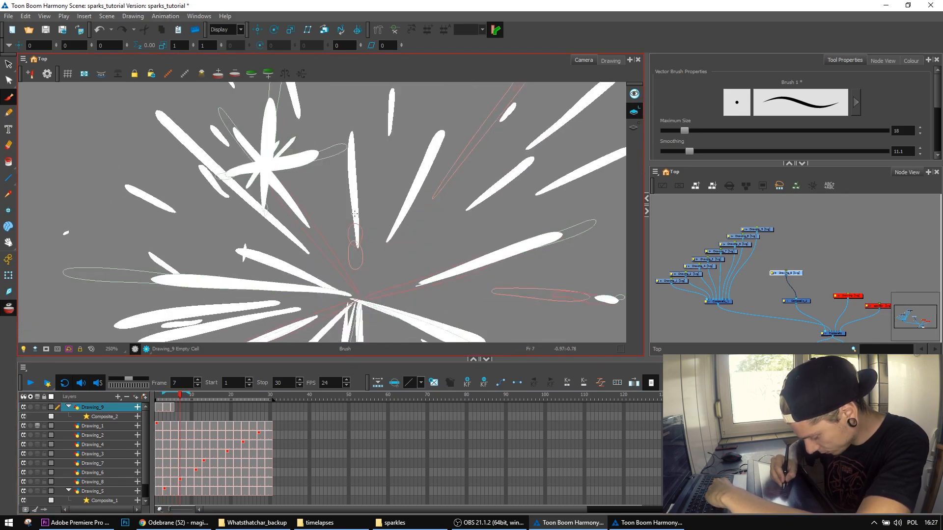
drag(357, 211, 352, 176)
Continue painting the rising red spot on Drawing_9 on every second frame from 9 to 17, with smaller spacing each time
key(period)
key(period)
key(period)
key(period)
key(period)
key(period)
key(period)
key(period)
key(period)
key(period)
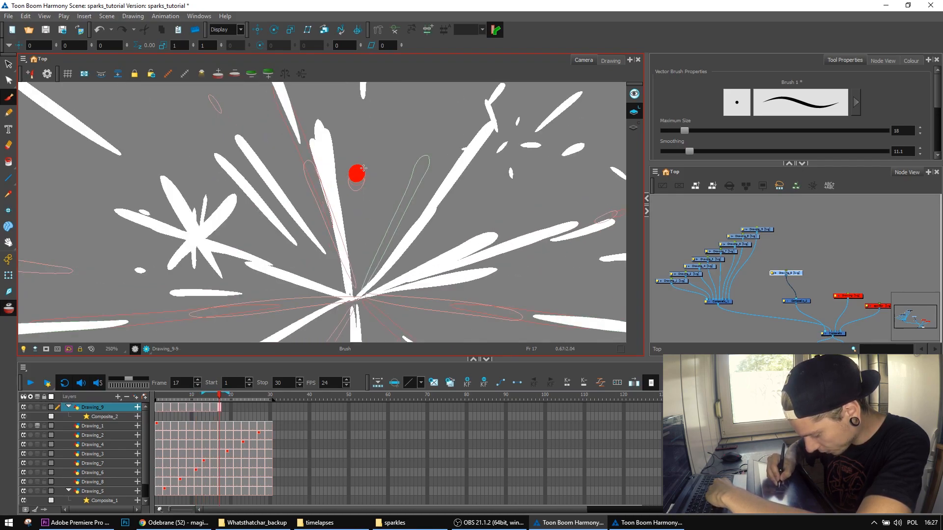
Paint the red spot on Drawing_9 on frames 19, 21 and 23, shifting it only slightly upward
key(period)
key(period)
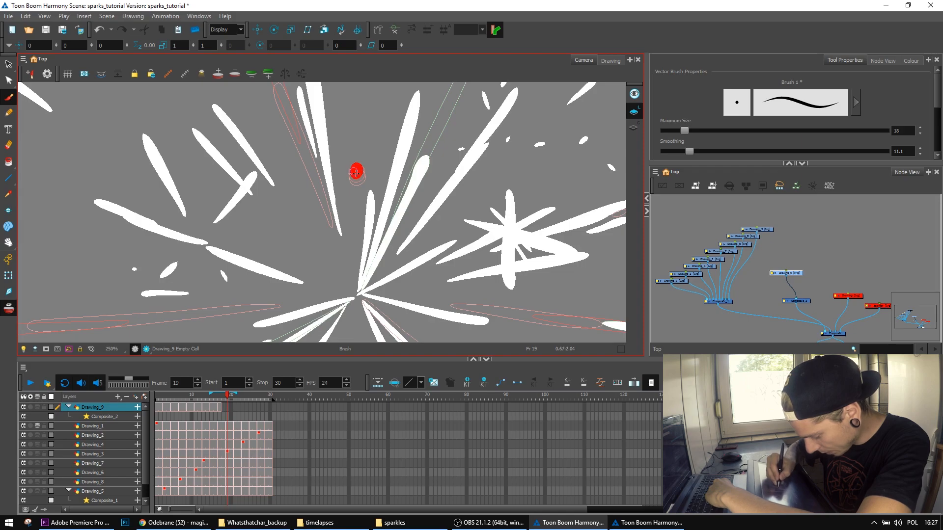
key(period)
key(period)
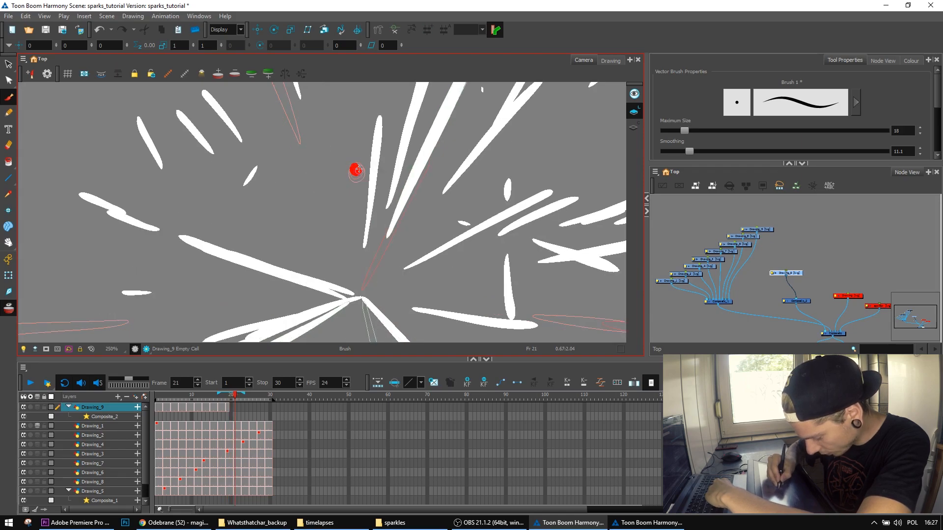
key(period)
key(period)
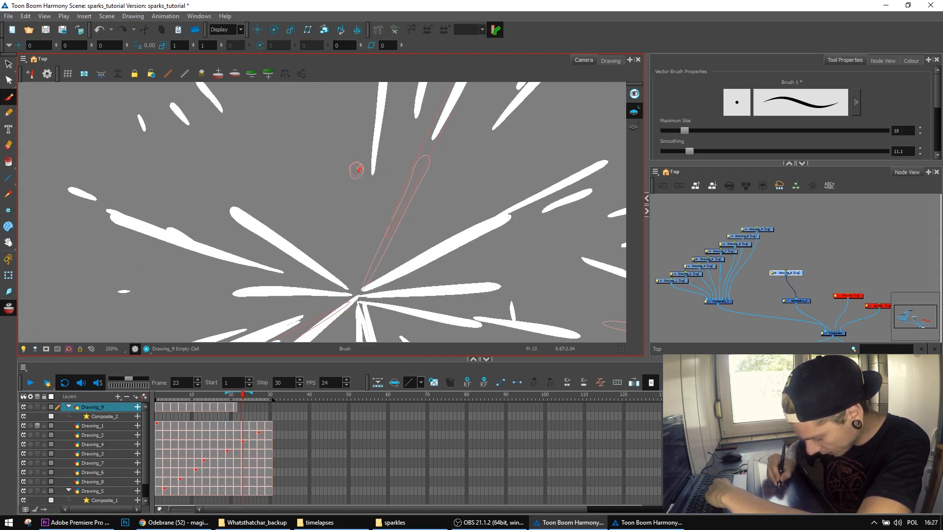
Paint the nearly motionless red spot on Drawing_9 for the frames from 25 to 28
key(period)
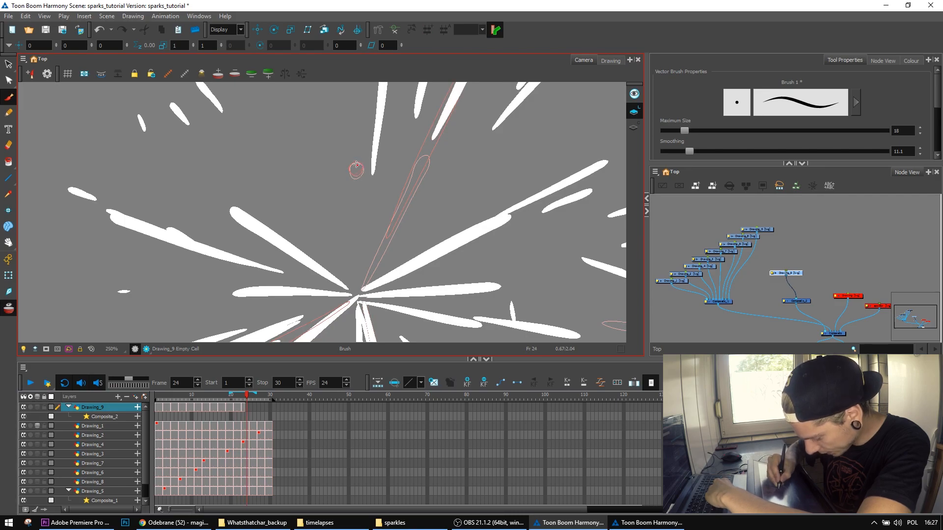
key(period)
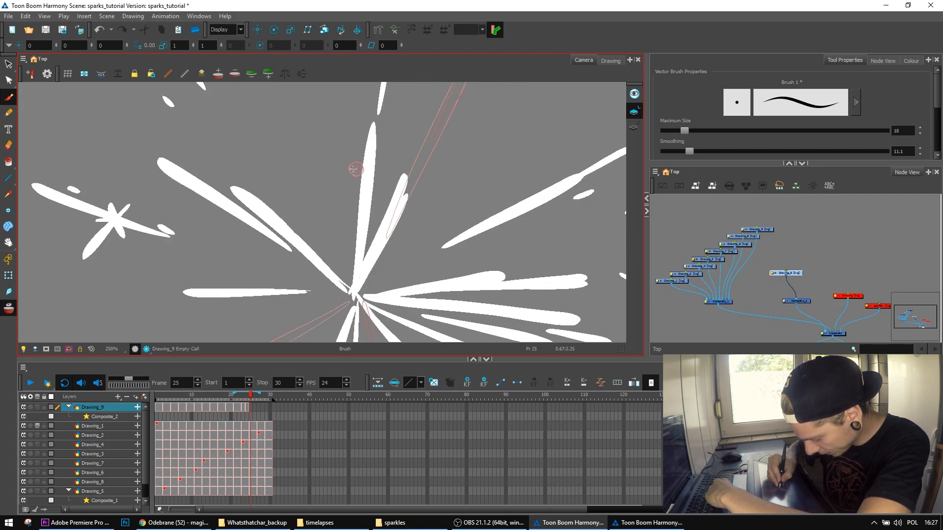
key(period)
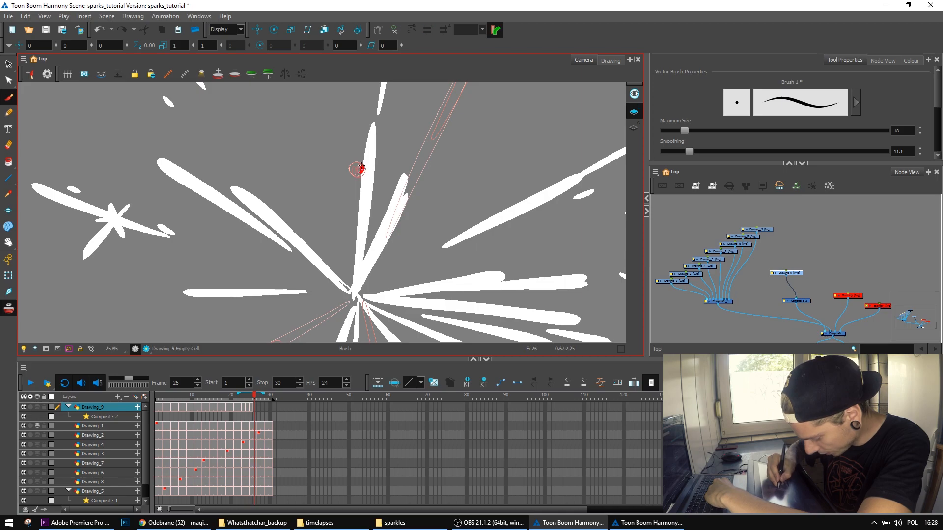
key(period)
key(period)
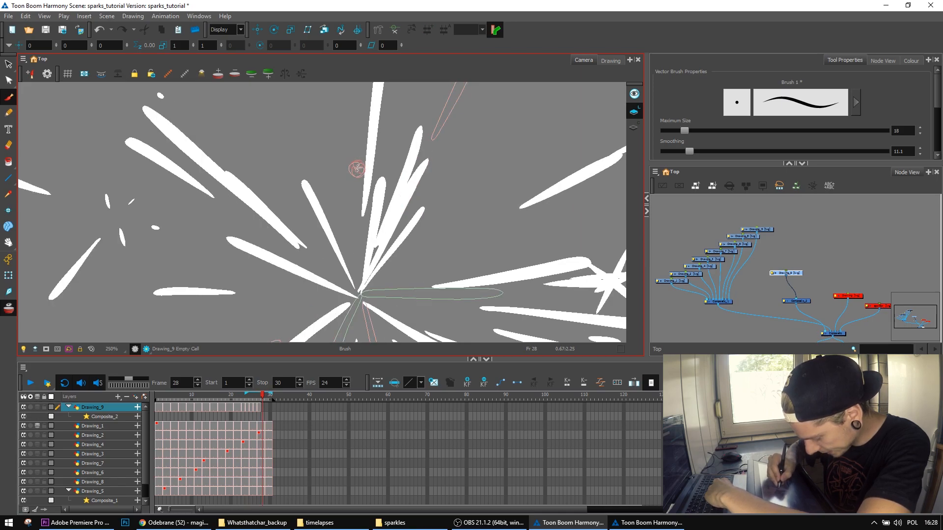
Adjust the last Drawing_9 cells around frames 28 to 30 so the spot lasts to the end of the loop
click(251, 407)
drag(262, 408, 260, 411)
click(267, 408)
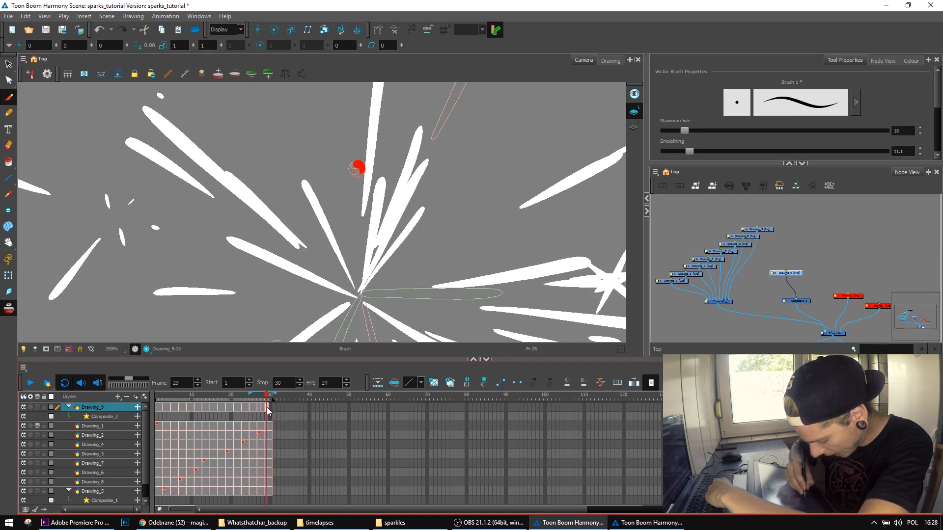
drag(264, 407, 270, 406)
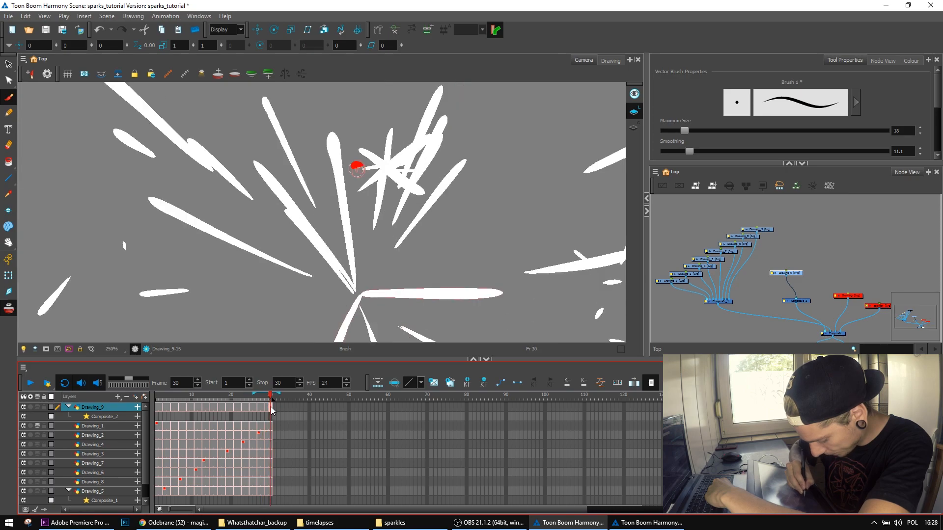
key(g)
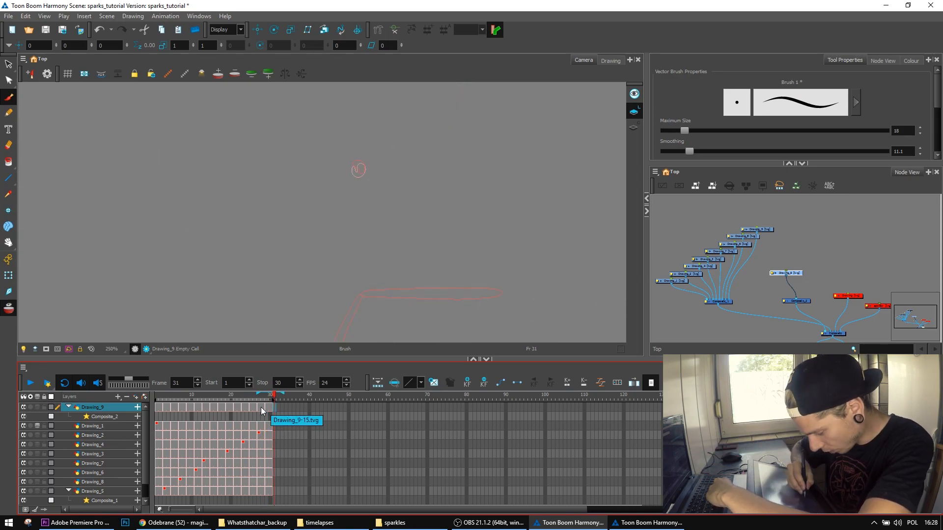
click(262, 407)
Flip back and forth through the final frames of Drawing_9 between 21 and 30 to check the red spot
key(comma)
key(comma)
key(comma)
key(comma)
key(comma)
key(comma)
key(period)
key(period)
key(period)
key(period)
key(period)
key(period)
key(period)
key(period)
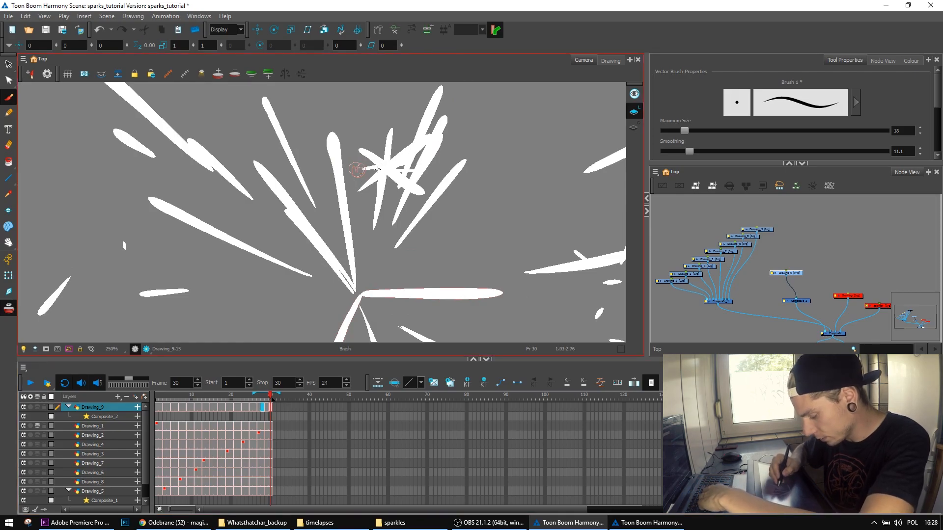
key(comma)
key(comma)
key(comma)
key(comma)
key(comma)
key(comma)
key(comma)
key(comma)
key(comma)
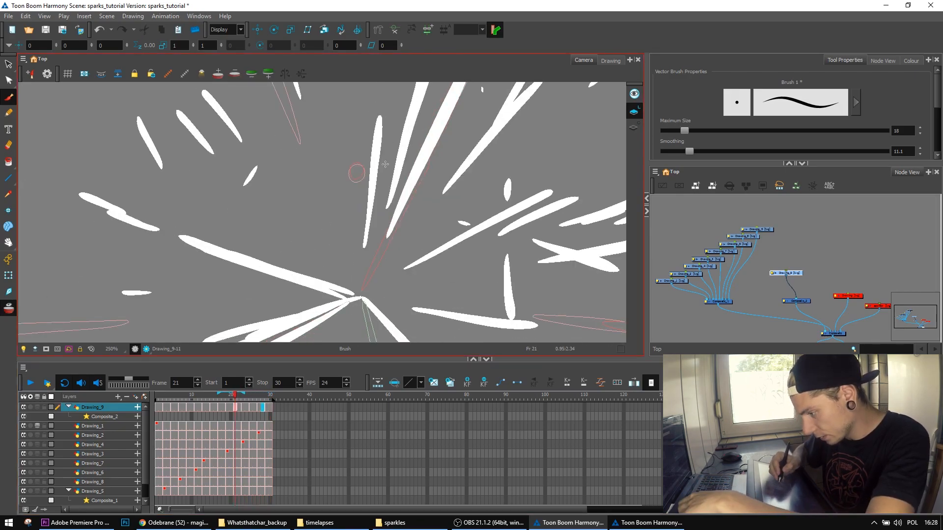
key(alt+i)
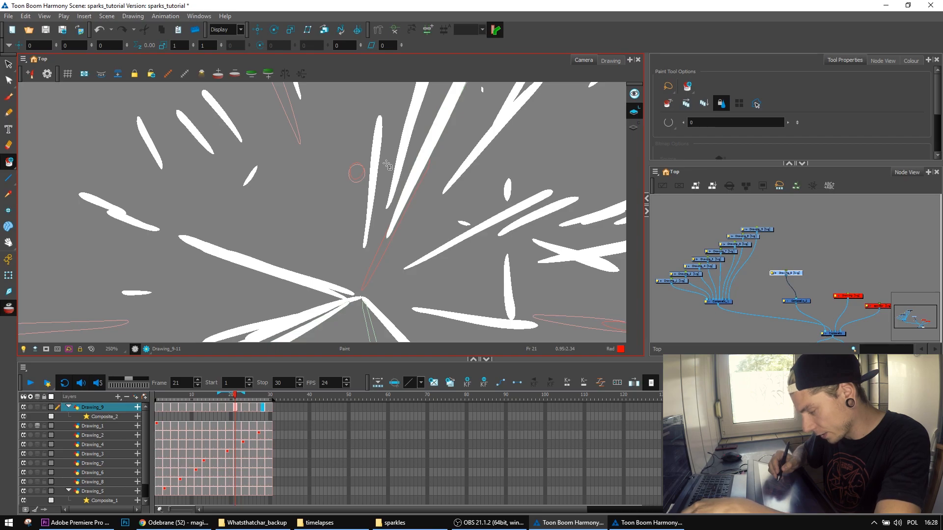
key(alt+slash)
drag(415, 202, 422, 185)
key(alt+b)
key(period)
key(period)
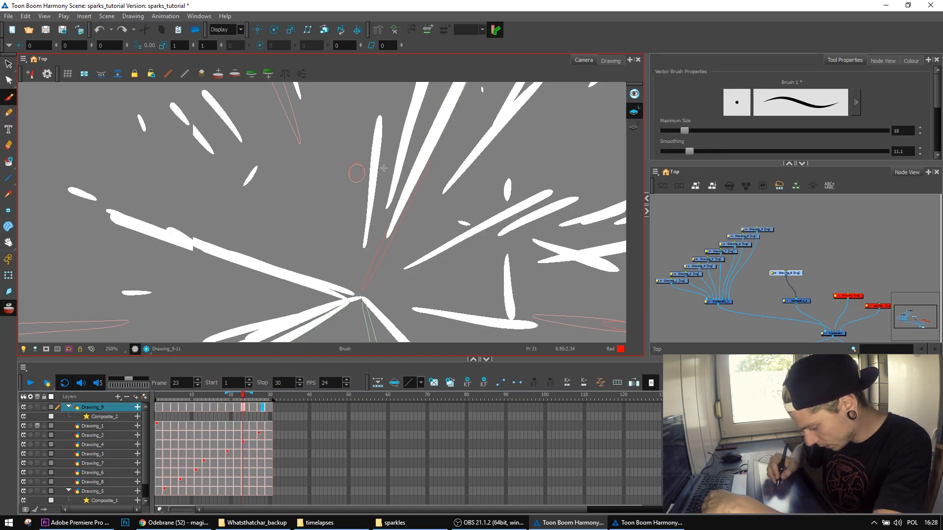
key(ctrl+z)
key(f)
key(f)
key(f)
key(f)
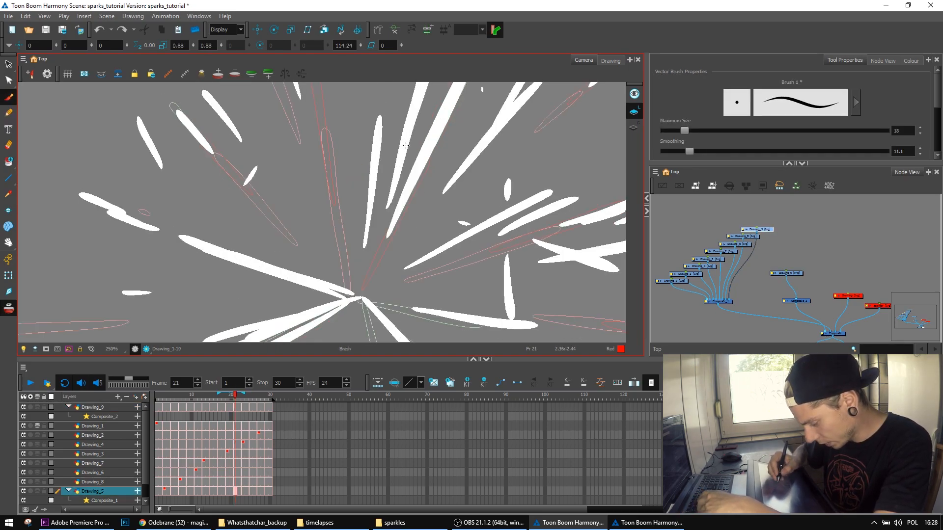
key(g)
key(g)
key(g)
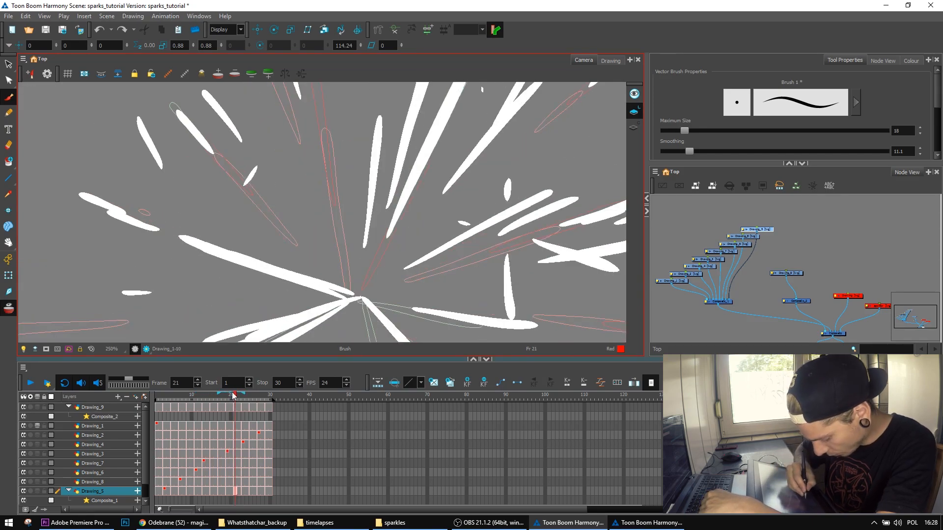
Flip through Drawing_9 from frame 21 to the end and back to the start, and play the loop
click(233, 408)
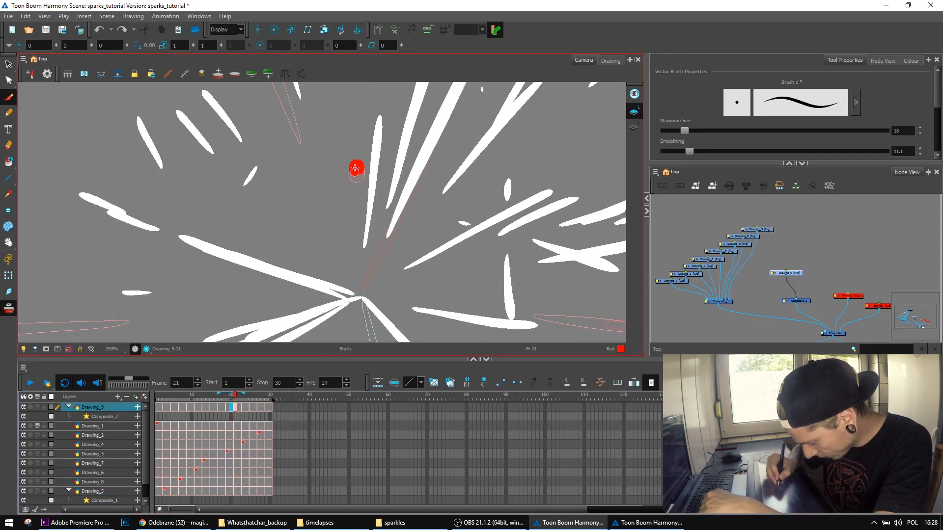
key(g)
key(g)
key(g)
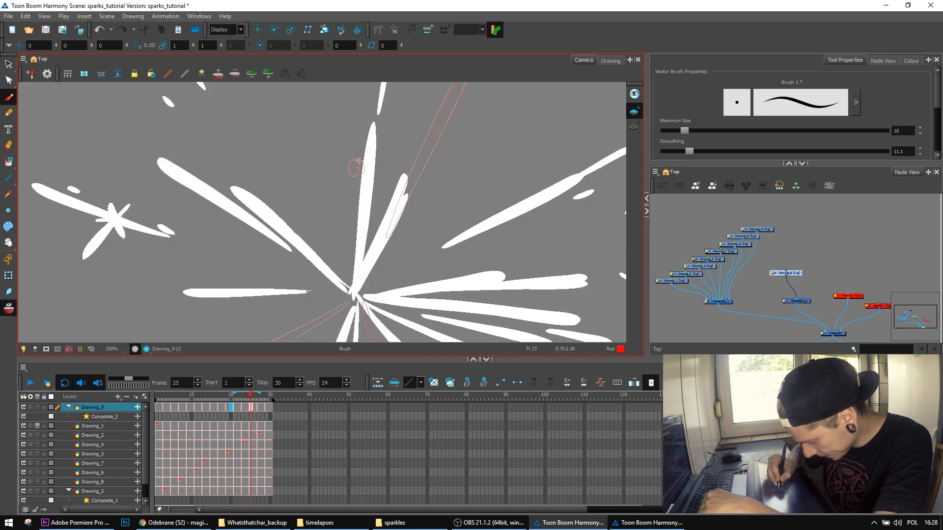
key(g)
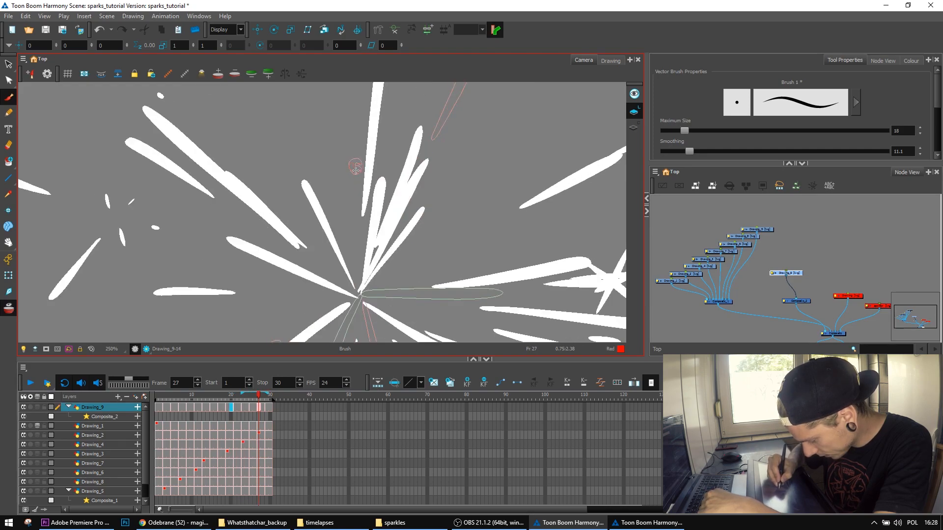
key(g)
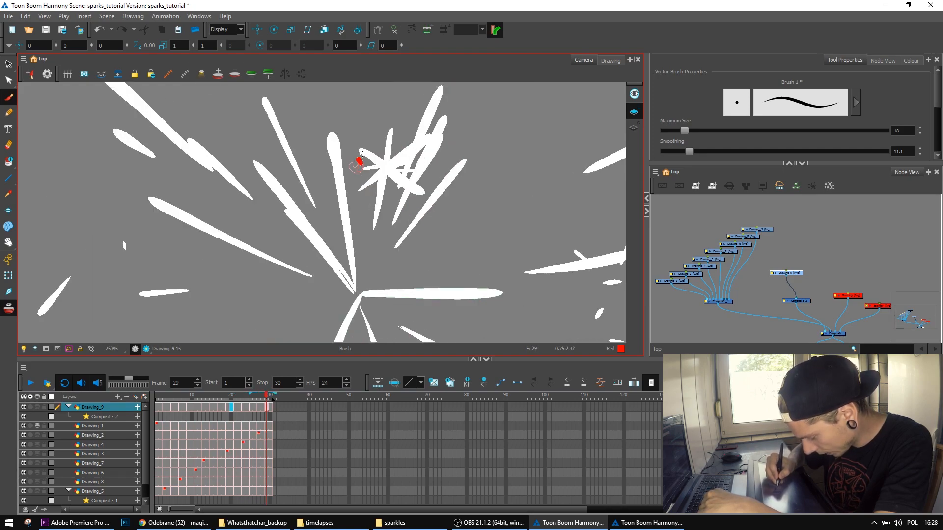
key(f)
key(f)
key(f)
key(f)
key(f)
key(f)
key(f)
key(f)
key(f)
key(f)
key(f)
key(f)
key(f)
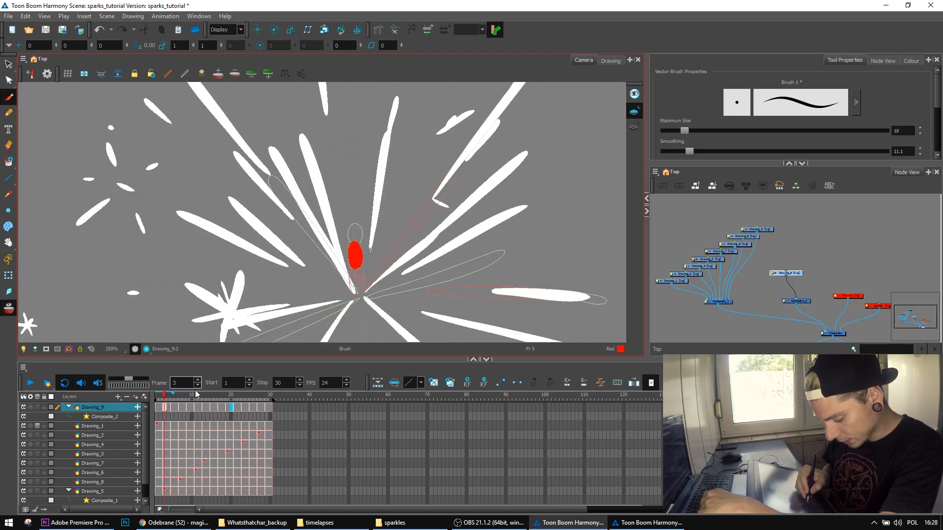
key(f)
click(28, 391)
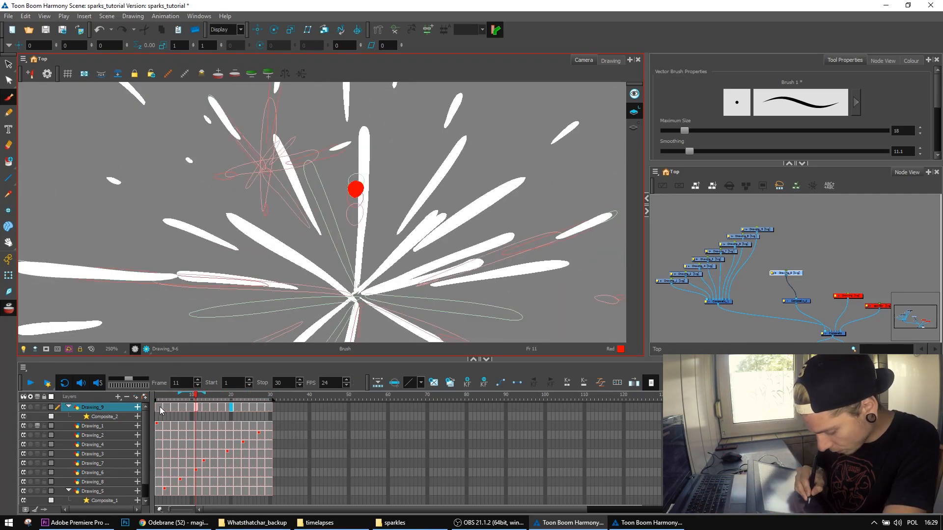
Mark the first drawing of Drawing_9 as a key drawing
click(162, 409)
scroll(426, 242, down, 3)
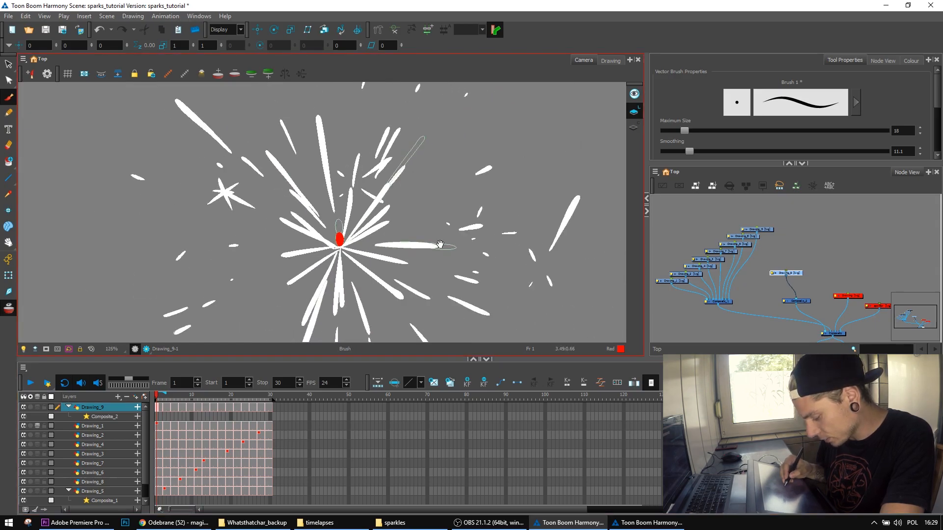
scroll(426, 242, up, 1)
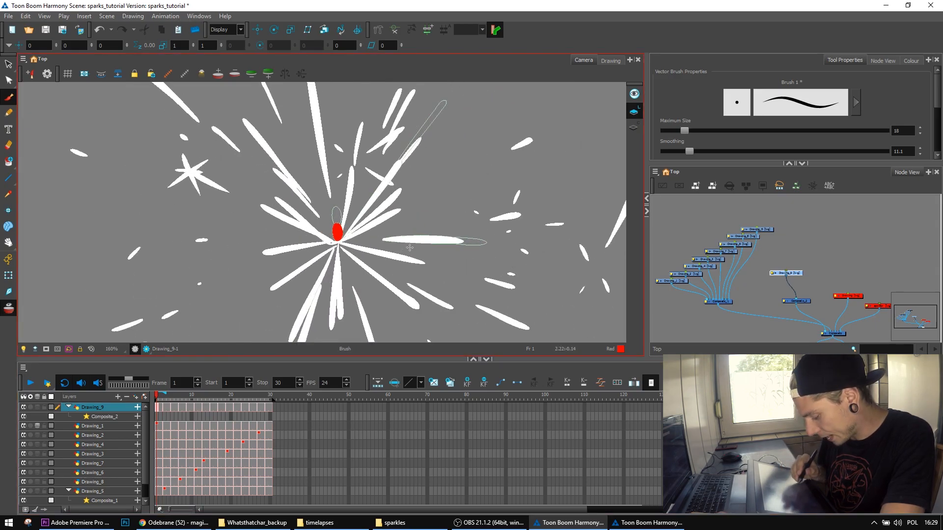
right_click(159, 412)
mouse_move(236, 291)
mouse_move(419, 372)
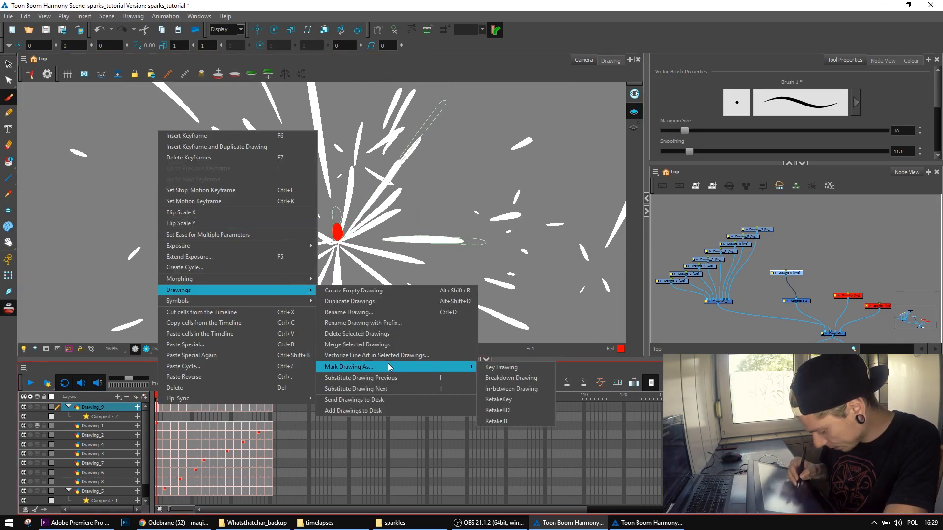
click(515, 368)
Add a new vector drawing layer feeding Composite_2 and arrange its node beside Drawing_9 above the composite
click(774, 244)
key(ctrl+r)
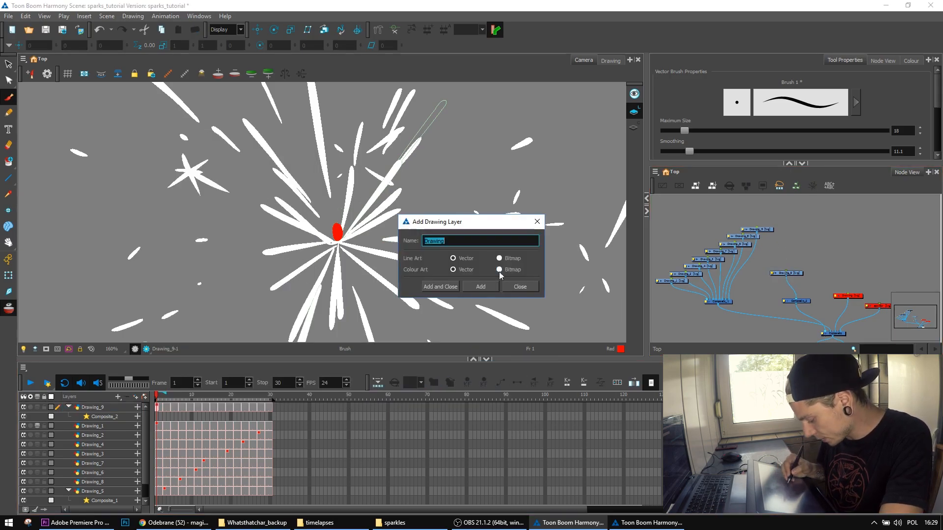
click(514, 289)
drag(849, 338, 800, 298)
mouse_move(819, 250)
mouse_down()
mouse_move(780, 308)
mouse_move(825, 238)
mouse_up()
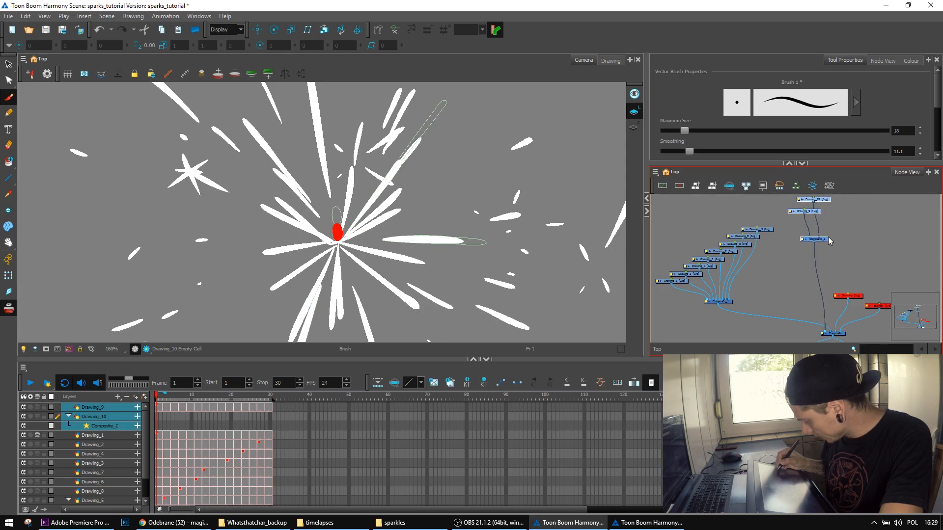
click(835, 228)
drag(826, 202, 830, 221)
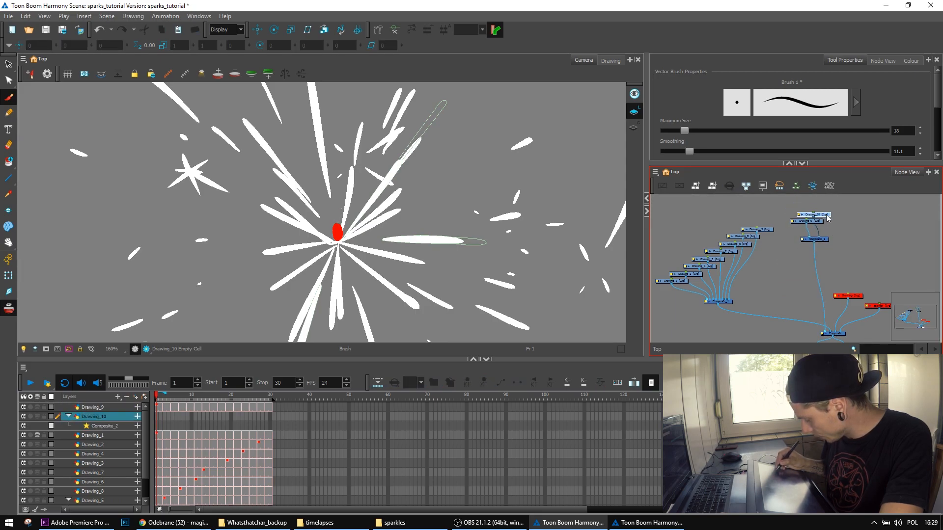
Rotate the canvas and paint an elongated red spot on frame 1 of Drawing_10, at a right angle to Drawing_9's spot
drag(481, 233, 469, 252)
key(2)
key(2)
mouse_move(521, 273)
mouse_down()
mouse_move(526, 254)
mouse_move(514, 288)
mouse_move(381, 366)
mouse_move(270, 360)
mouse_up()
drag(438, 209, 498, 264)
key(2)
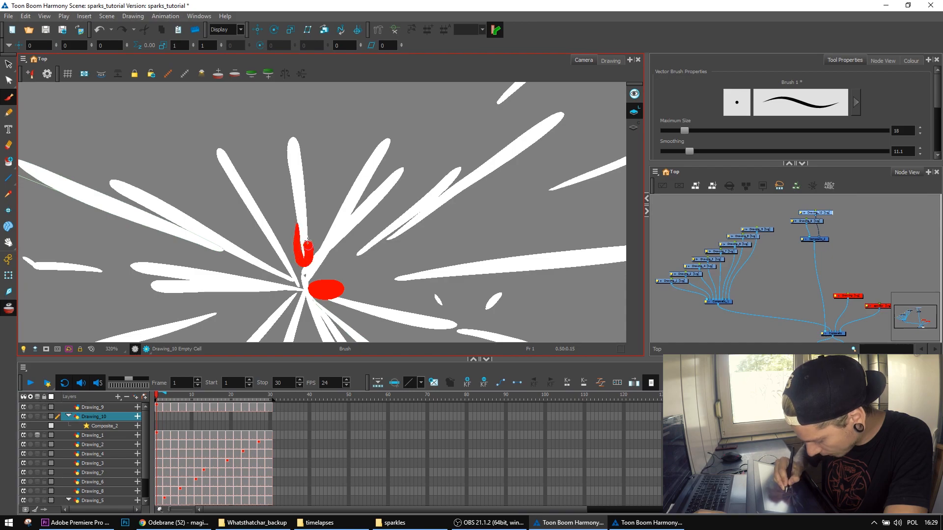
Paint the red spot on Drawing_10 on frames 3 and 5, moving it quickly away from the burst centre
key(period)
key(period)
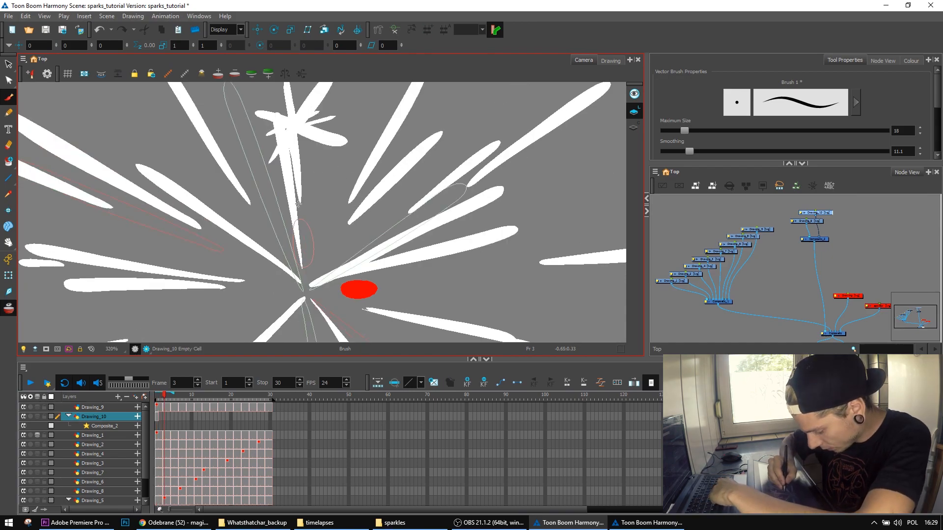
drag(303, 222, 299, 206)
key(period)
key(period)
drag(296, 170, 295, 124)
Paint the red spot on every second frame of Drawing_10 from 7 to 13, shortening the distance it travels
key(period)
key(period)
key(period)
key(period)
key(period)
key(period)
key(period)
key(period)
key(period)
key(period)
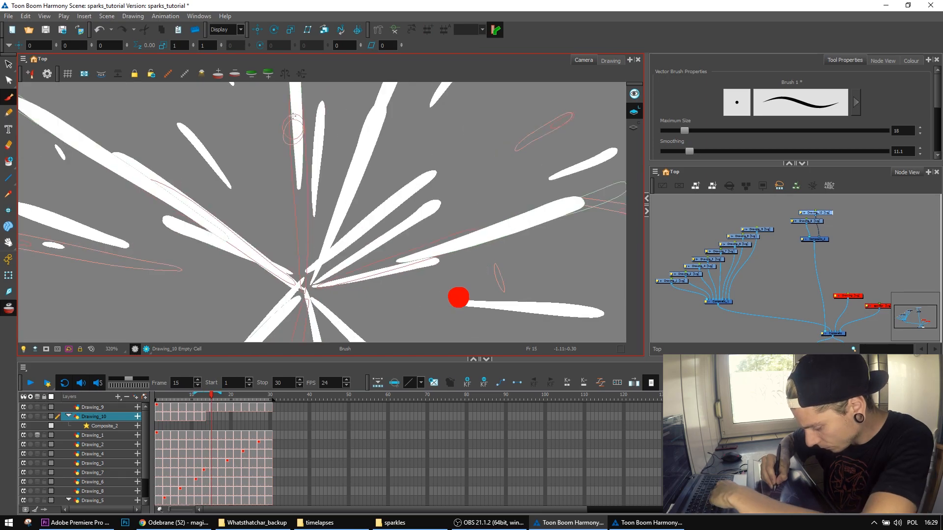
Paint the red spot on every second frame of Drawing_10 from 15 to 21, shifting it only slightly outward
key(period)
key(period)
drag(292, 120, 293, 110)
key(period)
key(period)
key(period)
key(period)
key(period)
key(period)
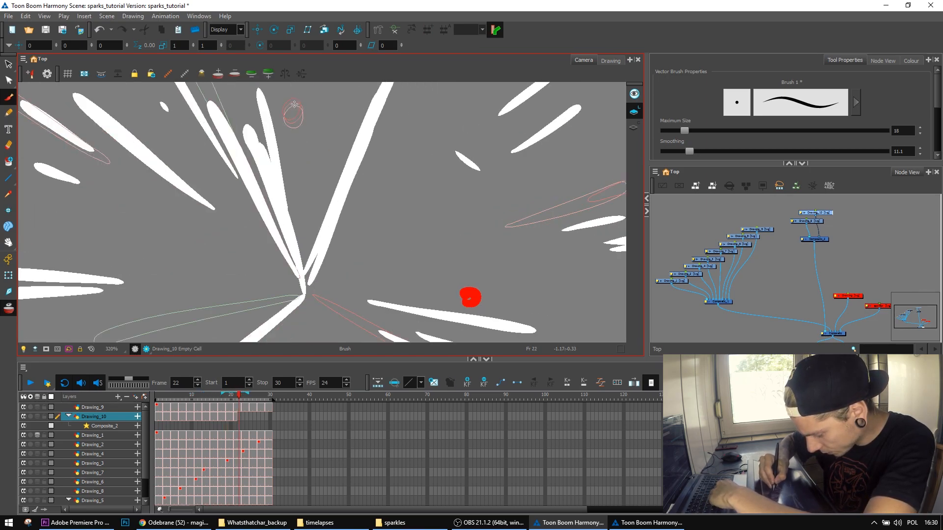
Paint the shrinking, nearly motionless red spot on Drawing_10 for the remaining frames up to frame 30
key(period)
key(period)
drag(292, 112, 290, 107)
key(period)
key(period)
key(period)
key(period)
key(period)
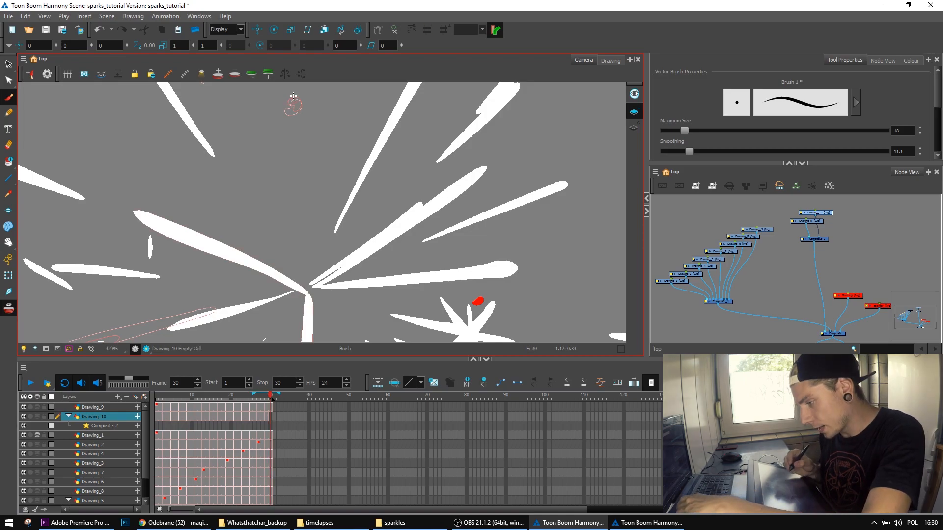
drag(294, 99, 290, 104)
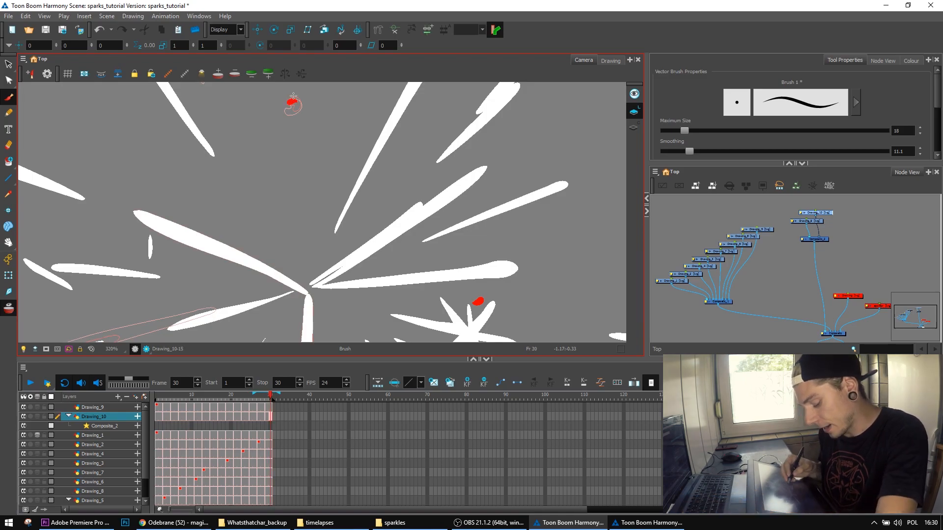
Return to frame 1 of Drawing_9 with the canvas unrotated and choose White as the drawing colour
click(157, 407)
drag(421, 225, 435, 252)
key(shift+m)
key(2)
key(2)
key(2)
key(2)
click(911, 60)
click(681, 123)
Recolour Drawing_9's red spot white using the Paint tool in Repaint mode
click(845, 61)
click(883, 60)
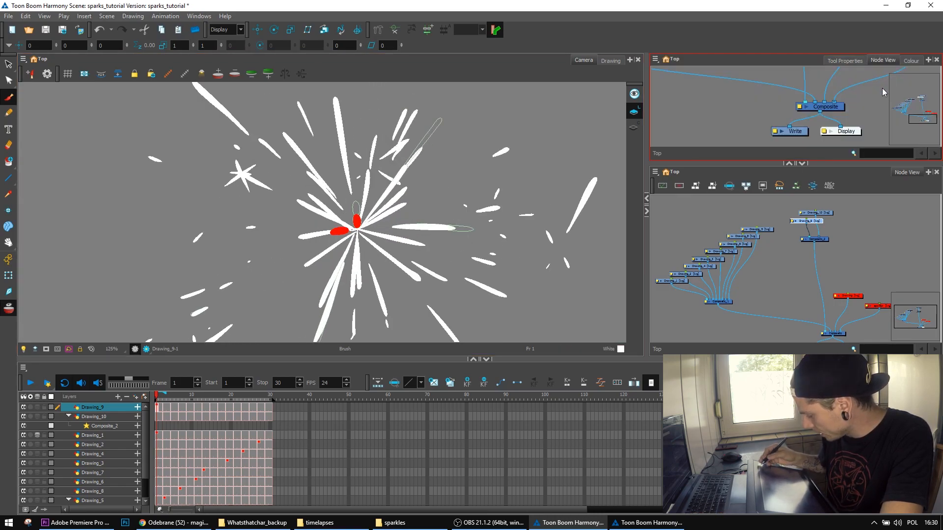
click(854, 61)
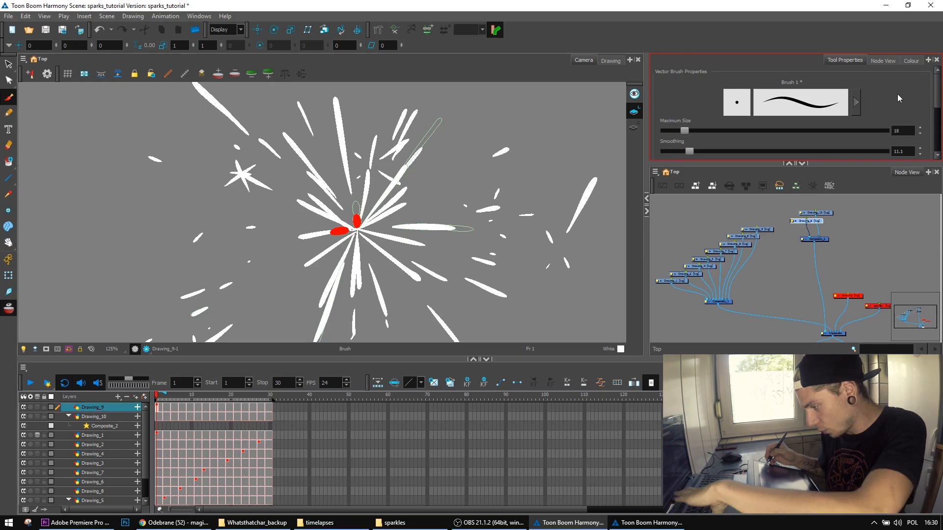
key(alt+i)
click(687, 103)
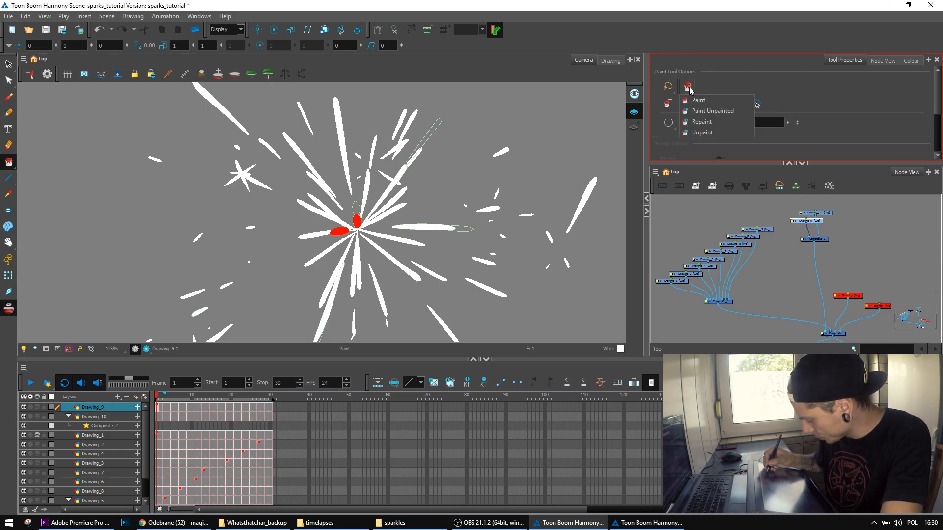
click(702, 122)
mouse_move(514, 265)
mouse_down()
mouse_move(224, 387)
mouse_move(496, 314)
mouse_up()
Recolour the red spot on Drawing_10 white with the same Repaint tool
click(827, 214)
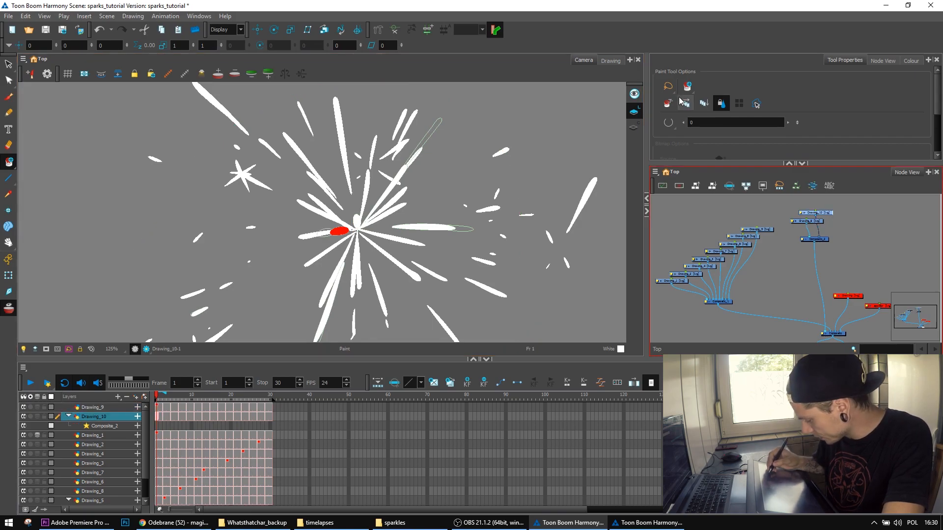
click(687, 103)
mouse_move(535, 248)
mouse_down()
mouse_move(204, 271)
mouse_move(559, 273)
mouse_up()
Return to frame 1 and mark the first drawing of Drawing_10 as a key drawing
drag(238, 394, 157, 399)
right_click(158, 417)
mouse_move(273, 305)
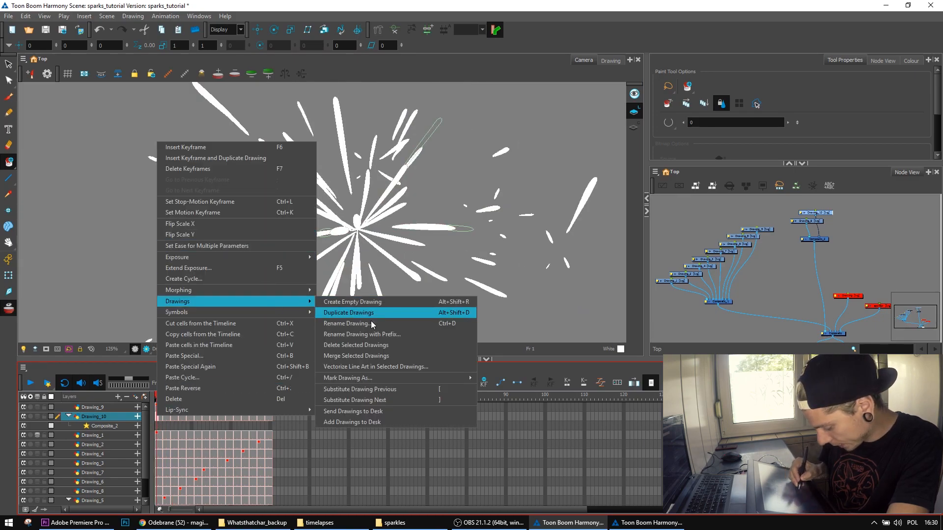
mouse_move(399, 384)
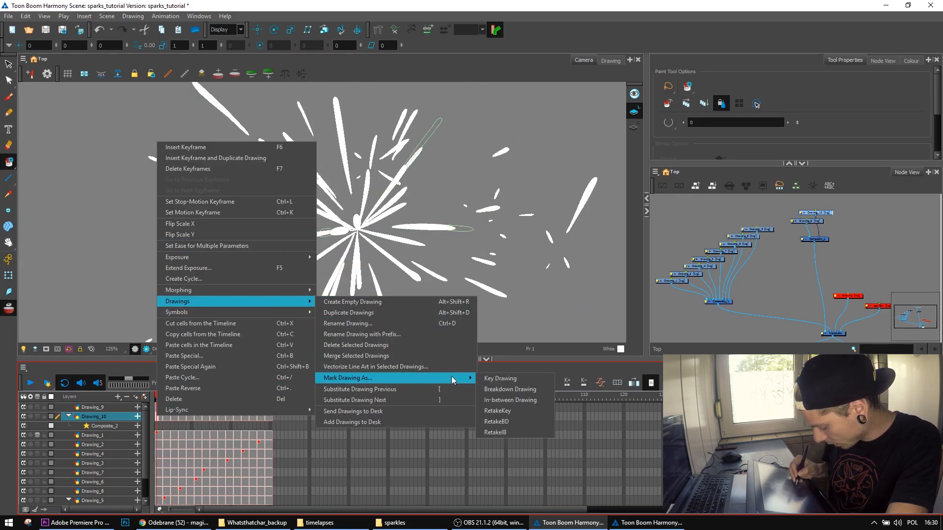
click(509, 380)
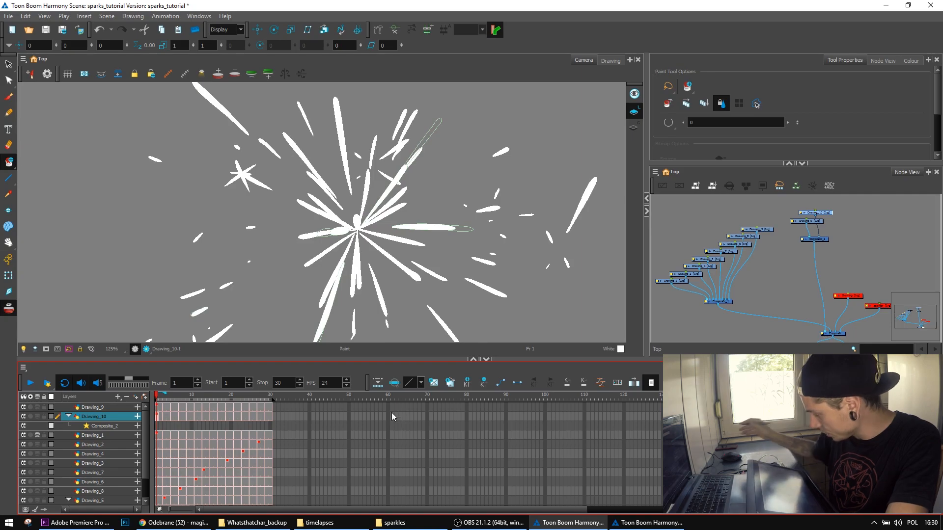
Duplicate the Drawing_9 and Drawing_10 nodes with Paste Special and gather the copies under Composite_2, without a second composite
click(829, 242)
mouse_move(827, 241)
mouse_down()
mouse_move(791, 271)
mouse_move(791, 254)
mouse_move(791, 289)
mouse_up()
scroll(827, 240, down, 4)
scroll(820, 217, up, 3)
click(810, 268)
key(ctrl+shift+v)
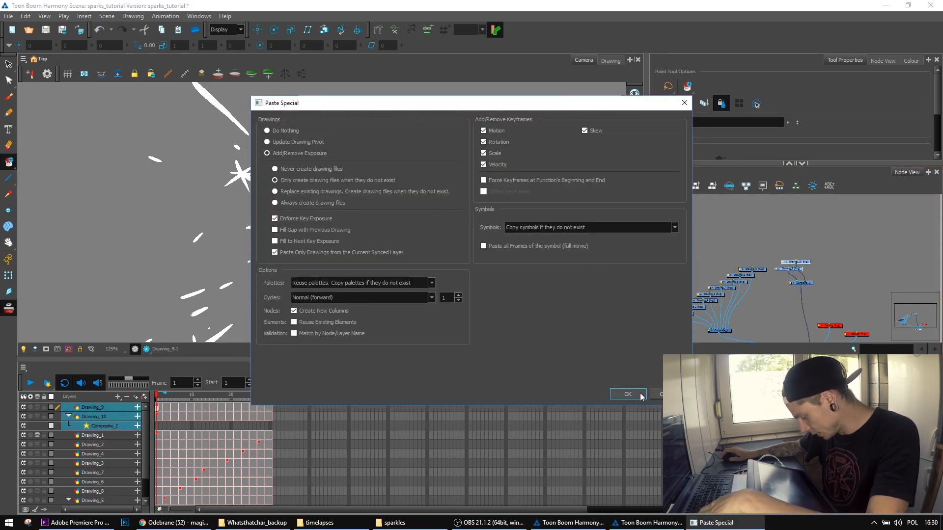
click(628, 395)
drag(811, 312, 810, 283)
click(830, 269)
key(Delete)
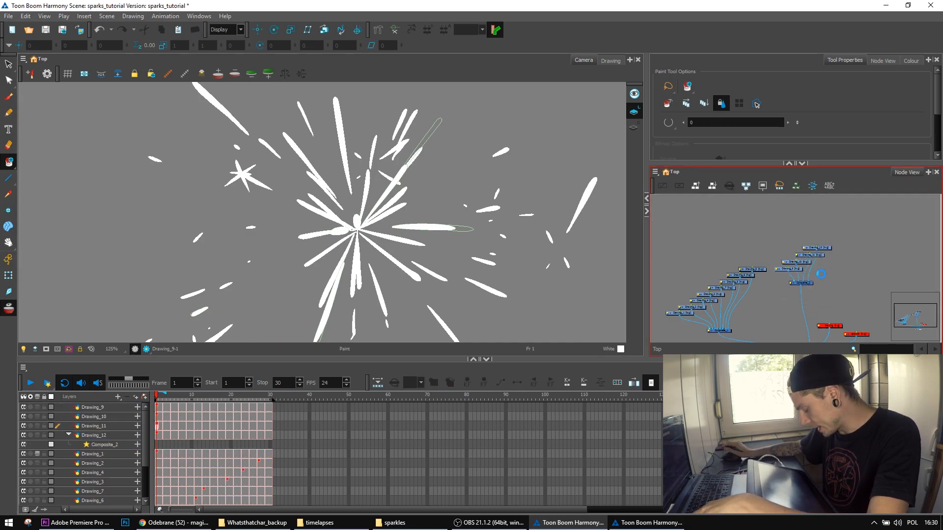
Duplicate the four spot layers with Paste Special and line up the copies above Composite_2 for eight layers
drag(779, 297, 790, 261)
key(ctrl+shift+v)
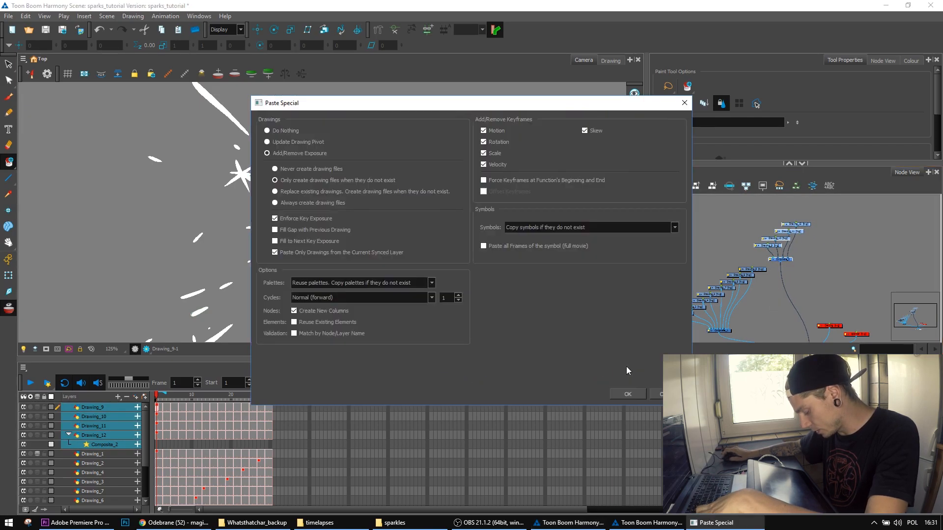
click(625, 395)
drag(844, 273, 851, 212)
drag(827, 246, 827, 246)
drag(825, 247, 789, 270)
drag(845, 260, 834, 247)
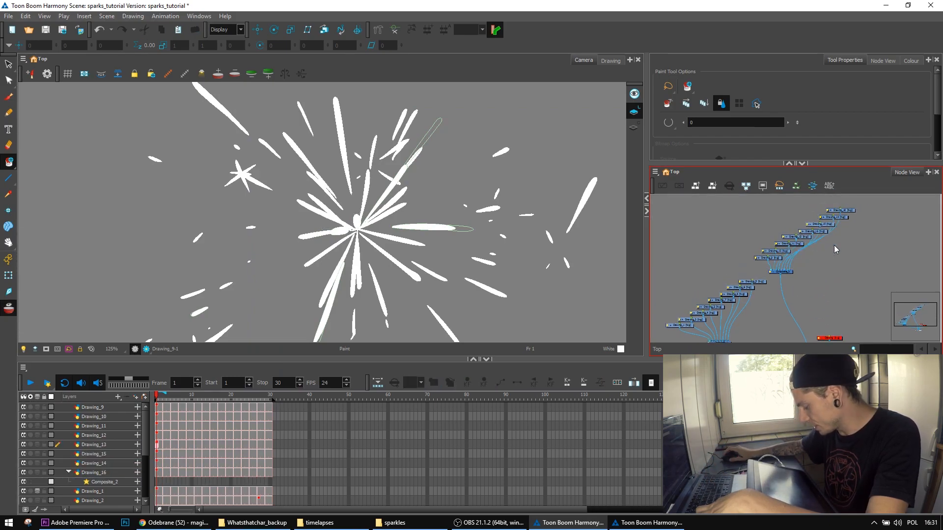
Duplicate the eight spot layers together with their composite using Paste Special and connect the copy to the main Composite
drag(867, 212, 782, 279)
key(ctrl+c)
key(ctrl+b)
click(628, 392)
drag(857, 287, 815, 340)
scroll(830, 278, down, 2)
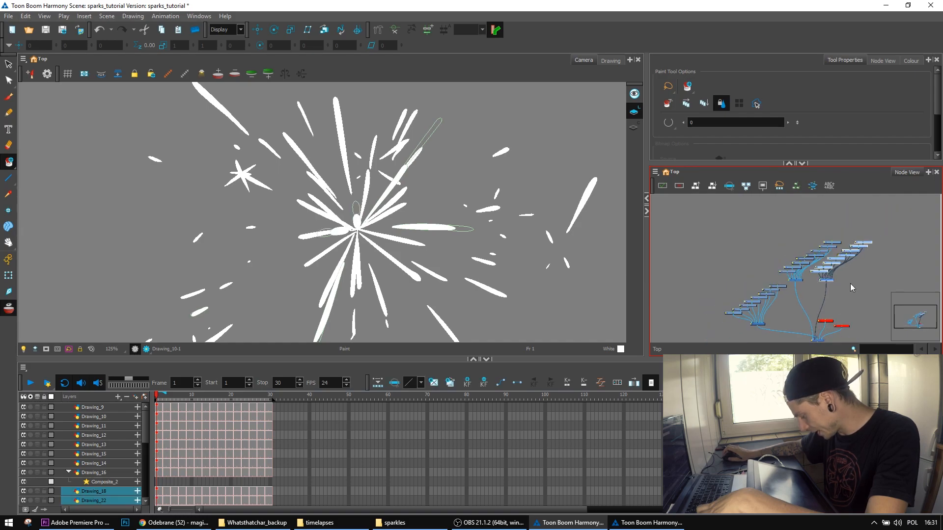
scroll(811, 341, up, 3)
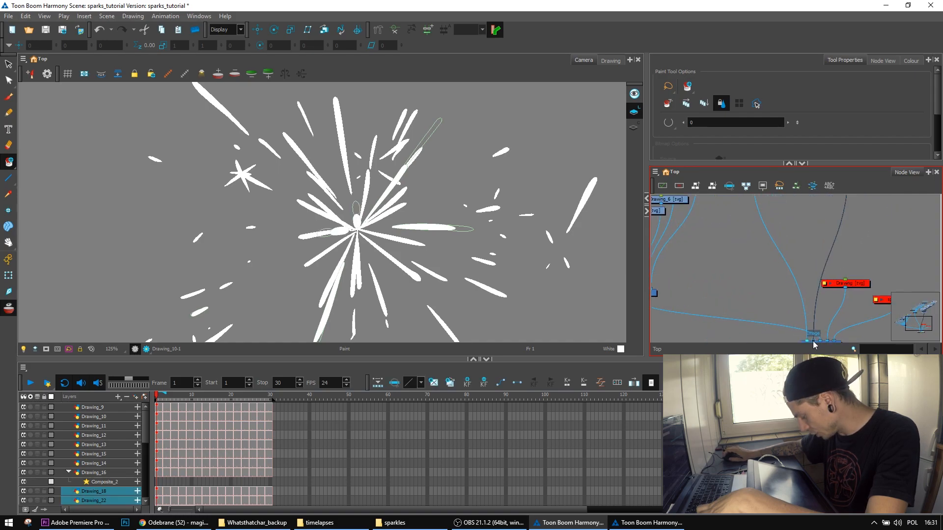
scroll(805, 324, down, 5)
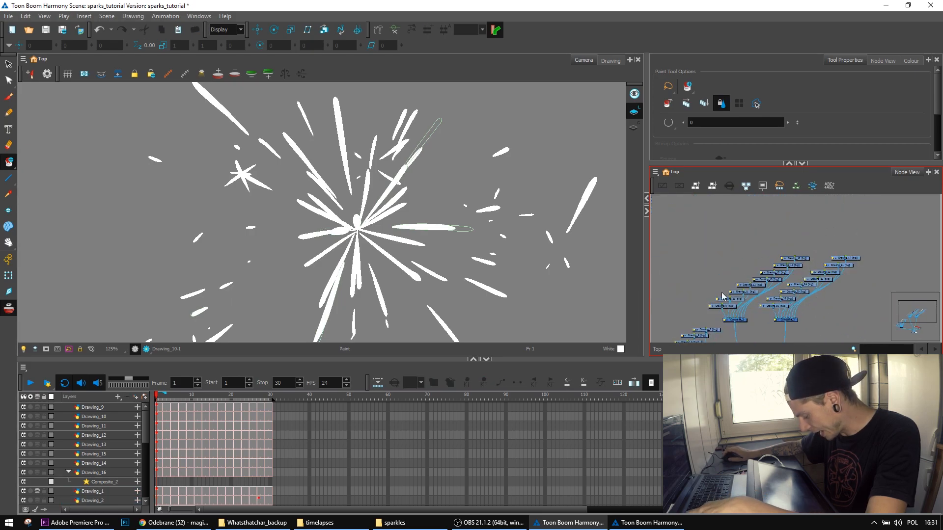
Move the pivots of the spot layers Drawing_9 to Drawing_16 to the centre of the burst with the Translate tool
click(732, 309)
key(alt+1)
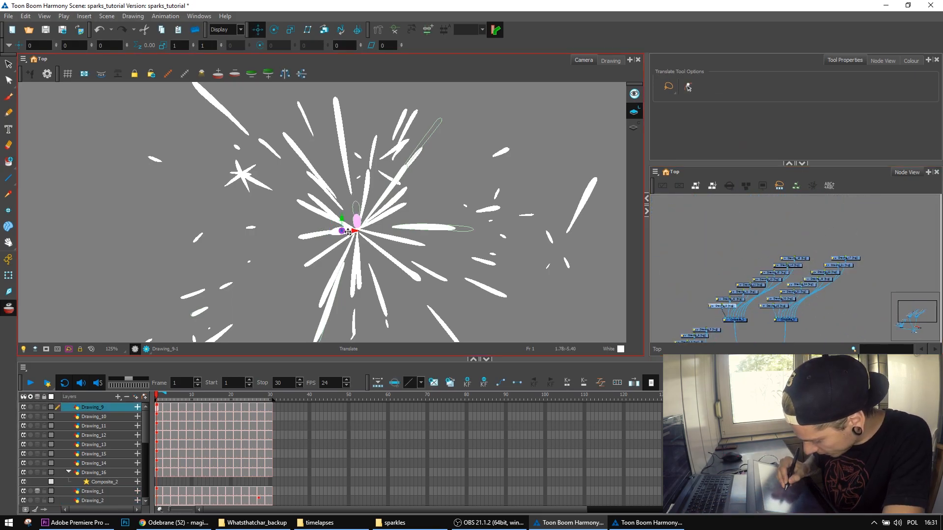
click(718, 298)
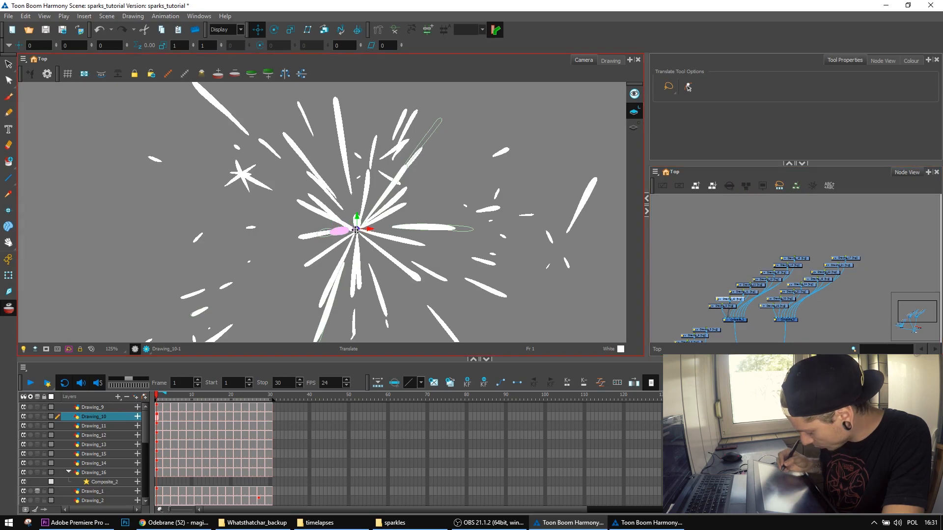
click(743, 292)
drag(332, 230, 357, 230)
click(751, 285)
click(768, 280)
click(778, 269)
click(795, 266)
click(801, 259)
Delete the duplicated group of eight spot layers and its composite
drag(866, 248, 788, 327)
mouse_move(759, 329)
shift+mouse_down()
mouse_move(827, 275)
mouse_move(724, 322)
shift+mouse_up()
key(Delete)
Duplicate the eight centre-pivoted spot layers and their composite with Paste Special, place the copy alongside, and connect it to the main Composite
key(alt+s)
key(ctrl+b)
click(627, 394)
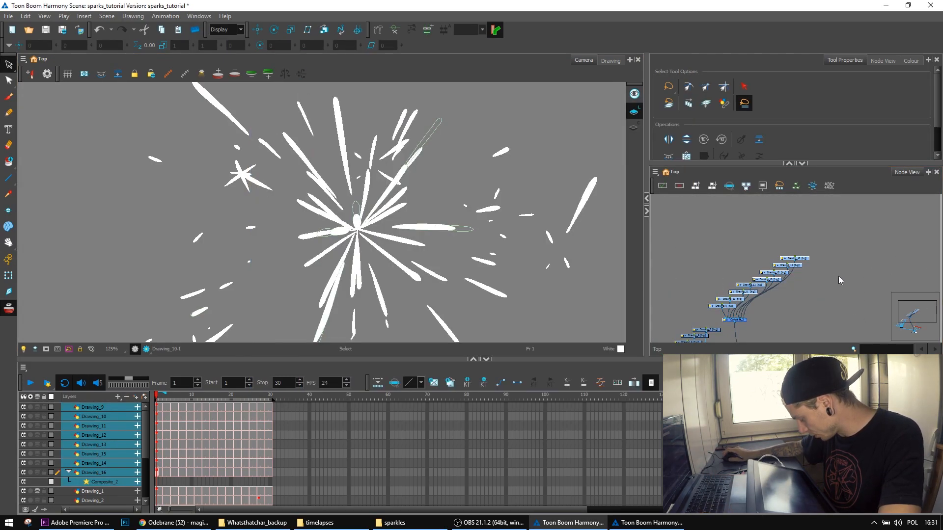
drag(845, 320, 847, 258)
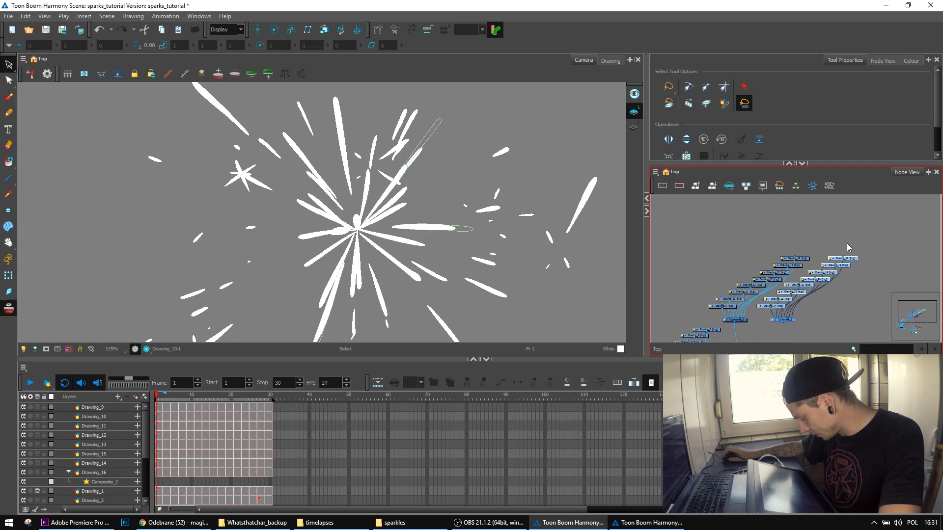
scroll(819, 280, down, 2)
drag(812, 326, 813, 328)
scroll(827, 248, down, 2)
scroll(847, 230, up, 5)
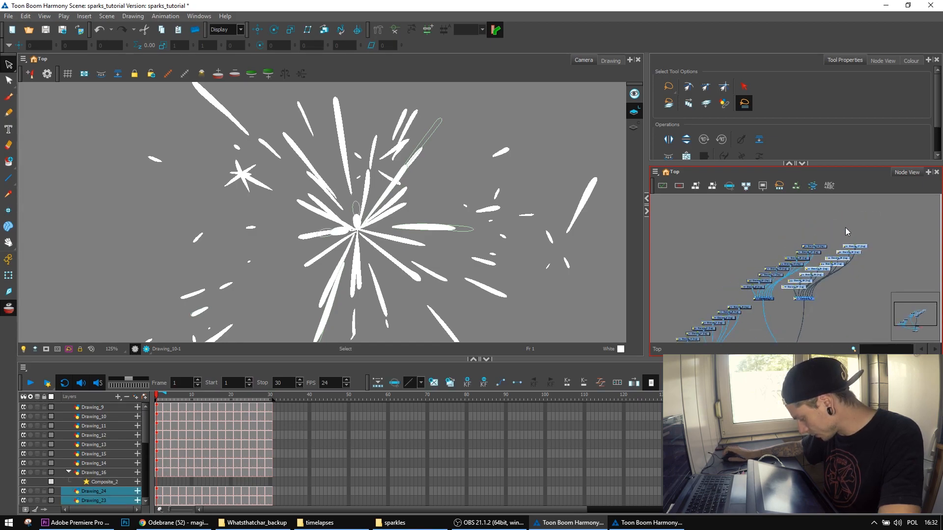
Rotate successive selections of the sixteen spot layers around the burst centre by different amounts to spread them in varied directions
click(732, 244)
scroll(731, 244, down, 1)
scroll(732, 247, down, 1)
drag(687, 231, 803, 297)
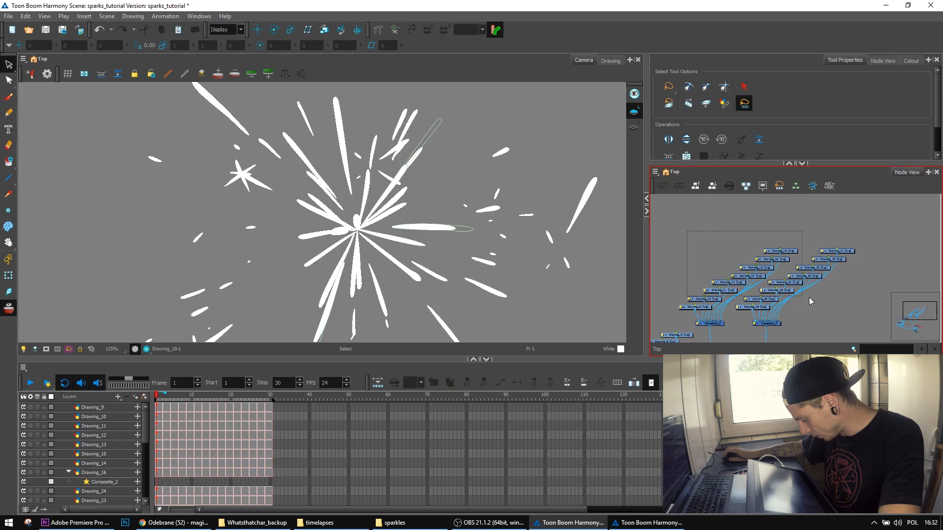
drag(867, 303, 867, 303)
key(alt+3)
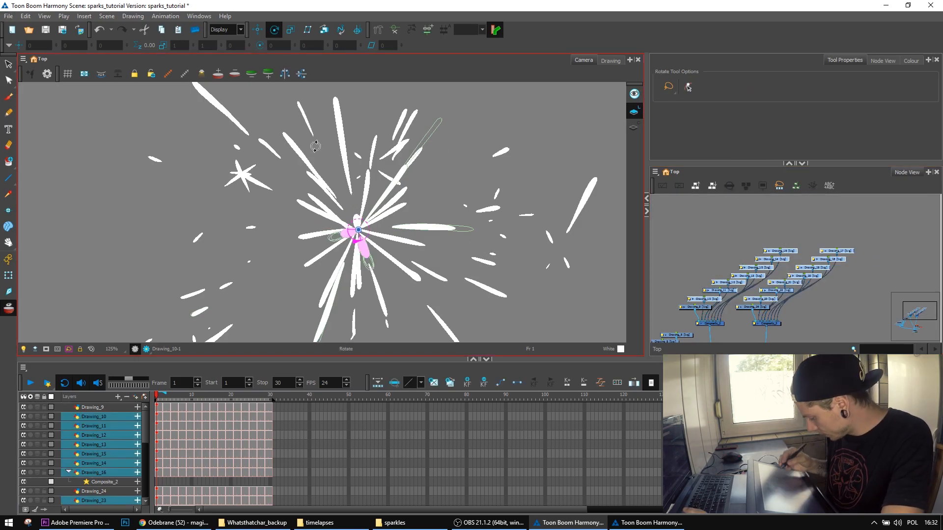
drag(472, 197, 214, 223)
drag(855, 219, 732, 286)
drag(482, 203, 250, 331)
drag(857, 224, 716, 270)
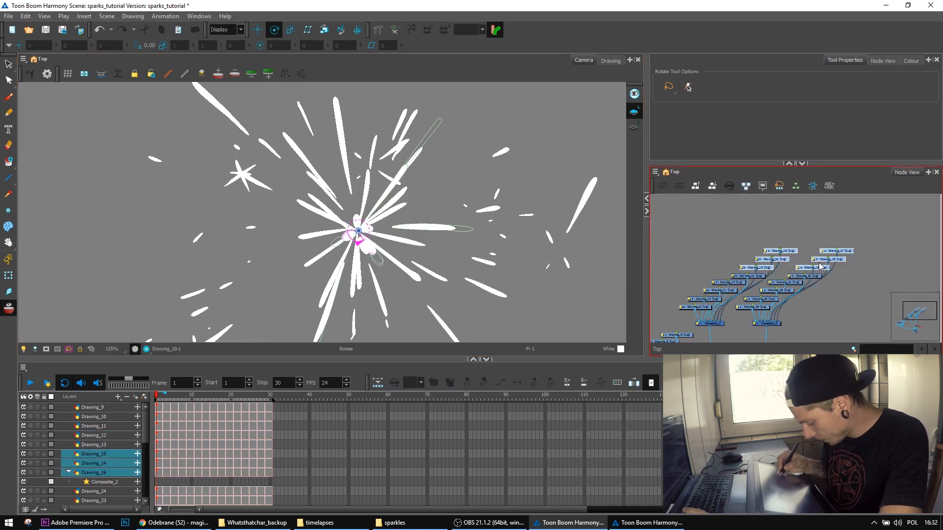
drag(486, 212, 275, 305)
drag(859, 225, 747, 262)
drag(492, 211, 294, 305)
drag(859, 226, 783, 293)
drag(501, 216, 504, 308)
drag(859, 225, 730, 290)
drag(500, 216, 343, 305)
drag(839, 226, 716, 309)
drag(501, 211, 541, 250)
Scale different selections of the spot layers from the burst centre to vary their size and travel distance
key(alt+4)
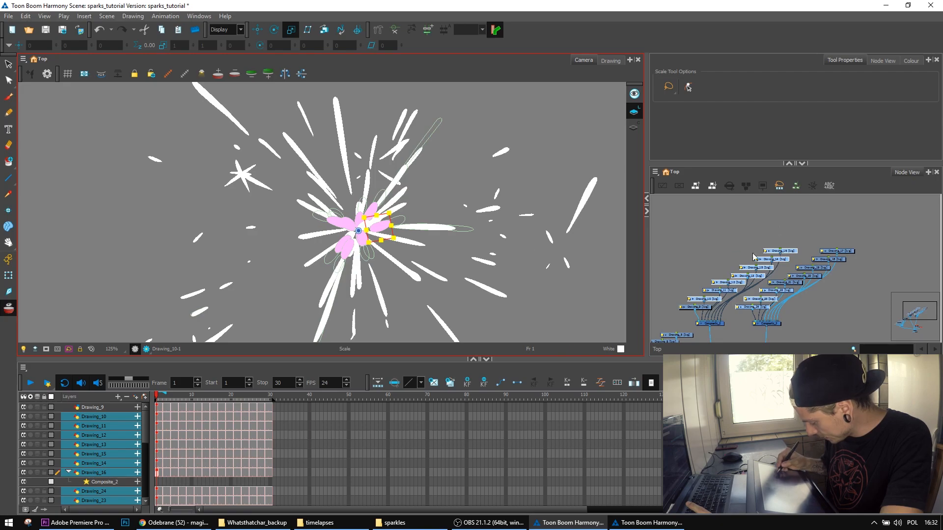
drag(783, 236, 744, 279)
drag(501, 236, 537, 243)
drag(857, 228, 766, 283)
drag(501, 238, 525, 243)
drag(805, 231, 761, 263)
drag(501, 246, 545, 268)
Rescale the Drawing_13 spot layer from the burst centre while viewing frame 22
click(768, 282)
click(747, 276)
click(270, 397)
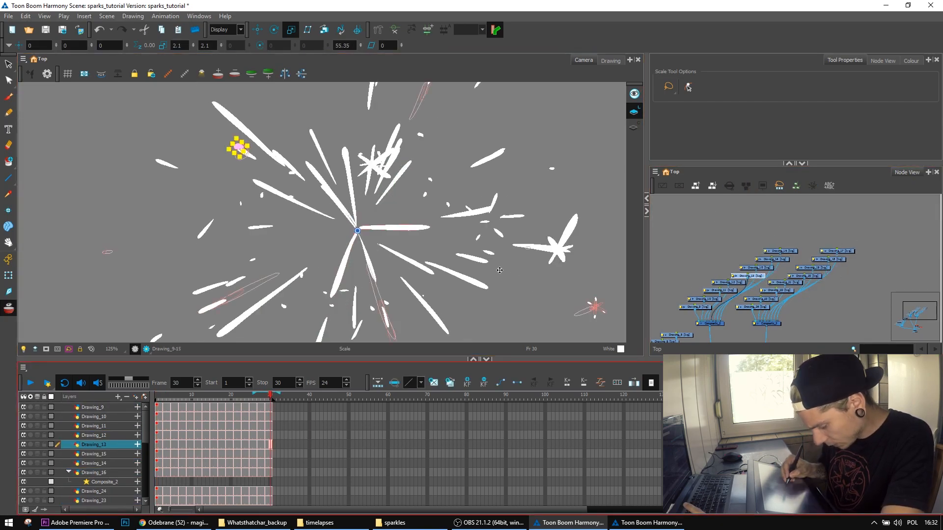
key(1)
drag(258, 397, 239, 398)
drag(485, 268, 502, 325)
Adjust the Drawing_16 spot's angle, and rotate the second spot layer of the duplicated group around the burst centre
click(764, 269)
click(774, 259)
click(780, 251)
key(alt+3)
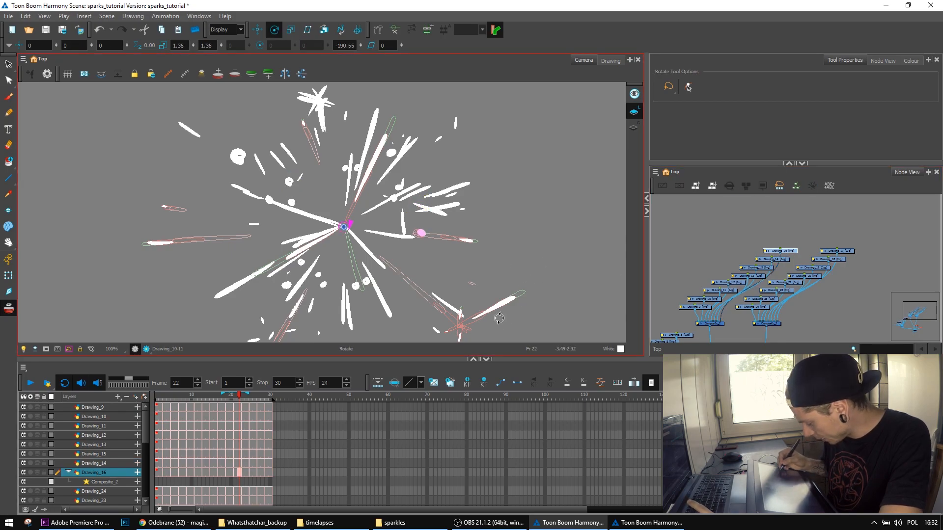
key(alt+4)
click(829, 259)
key(alt+3)
drag(495, 281, 485, 304)
key(alt+4)
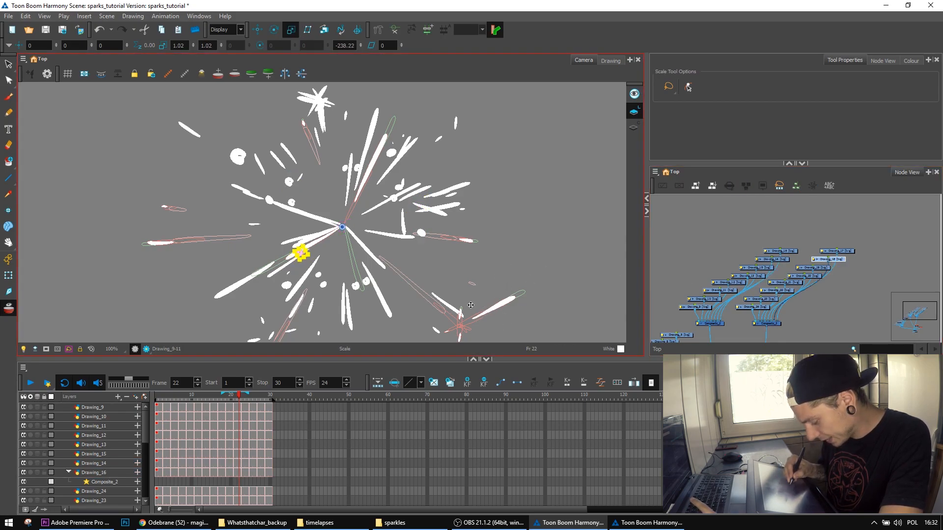
Adjust the third spot layer of the duplicated group and rescale the sixth one from the burst centre
click(813, 269)
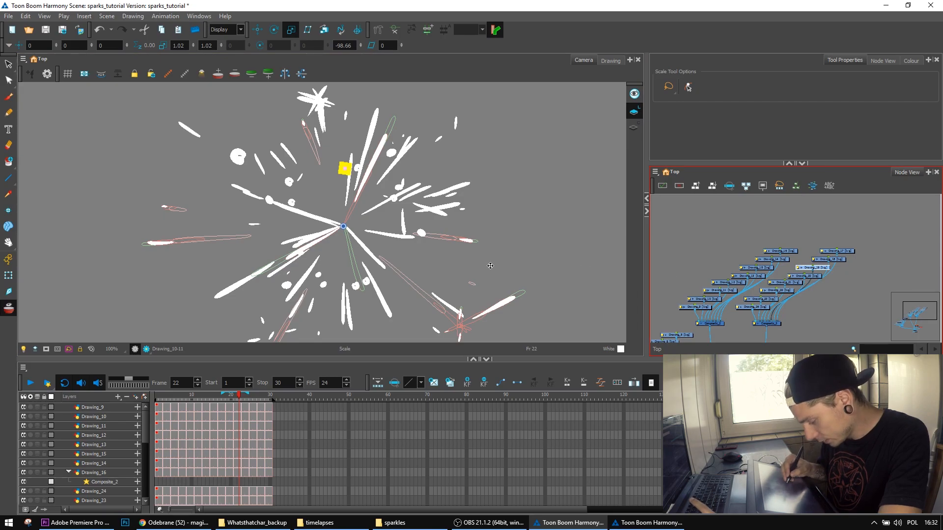
key(alt+5)
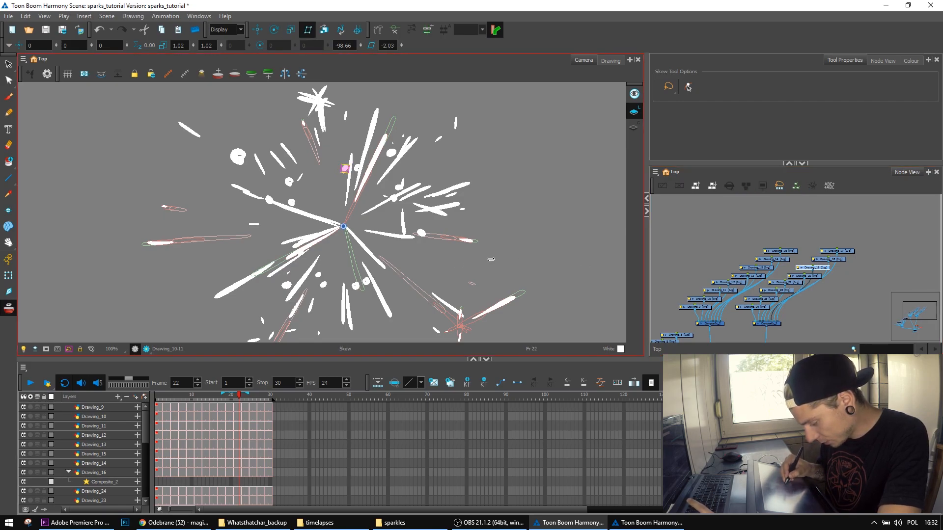
key(alt+4)
click(781, 292)
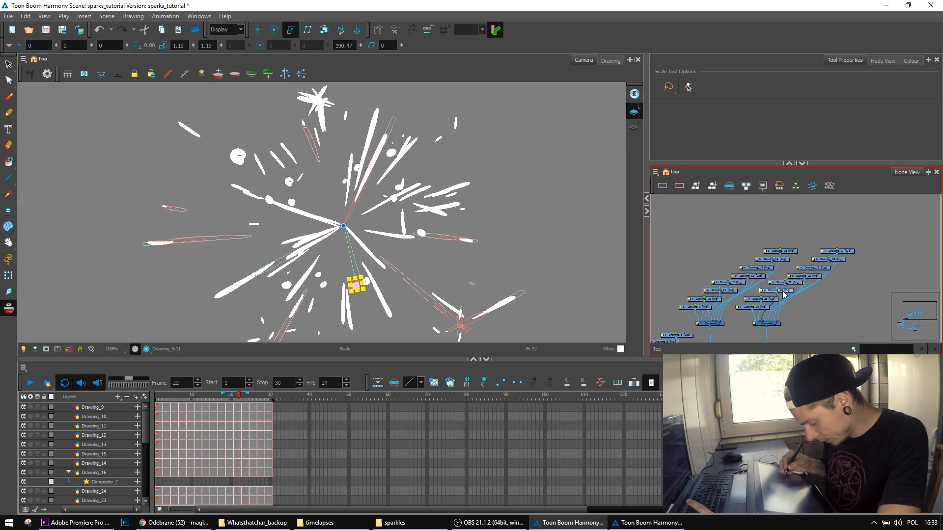
drag(459, 308, 498, 325)
Rotate the Drawing_11 and Drawing_10 spot layers around the burst centre to separate them from the neighbouring sparks
click(788, 283)
click(772, 299)
click(731, 292)
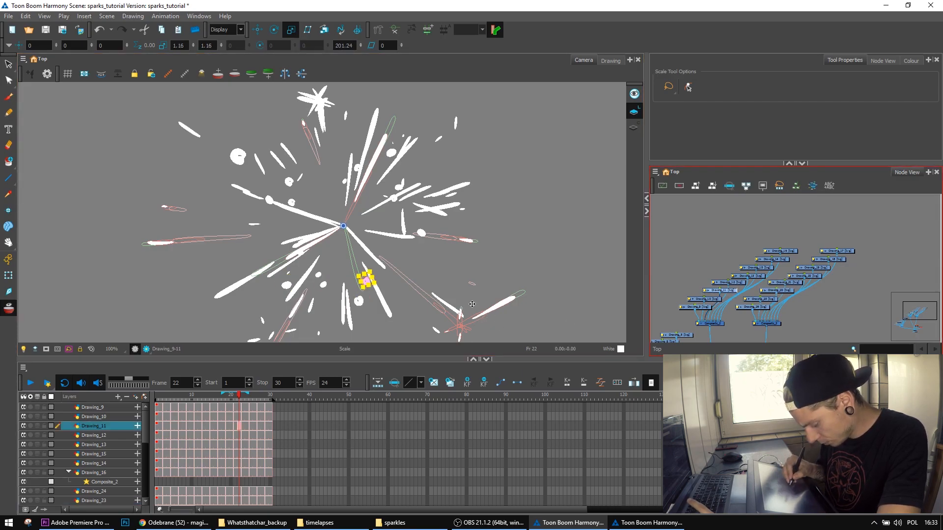
key(alt+3)
drag(496, 297, 472, 292)
click(711, 300)
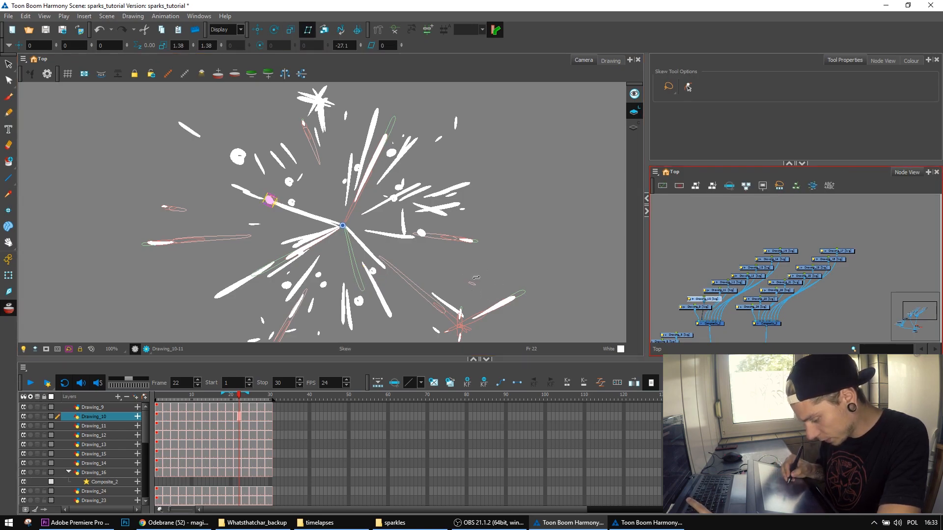
key(alt+3)
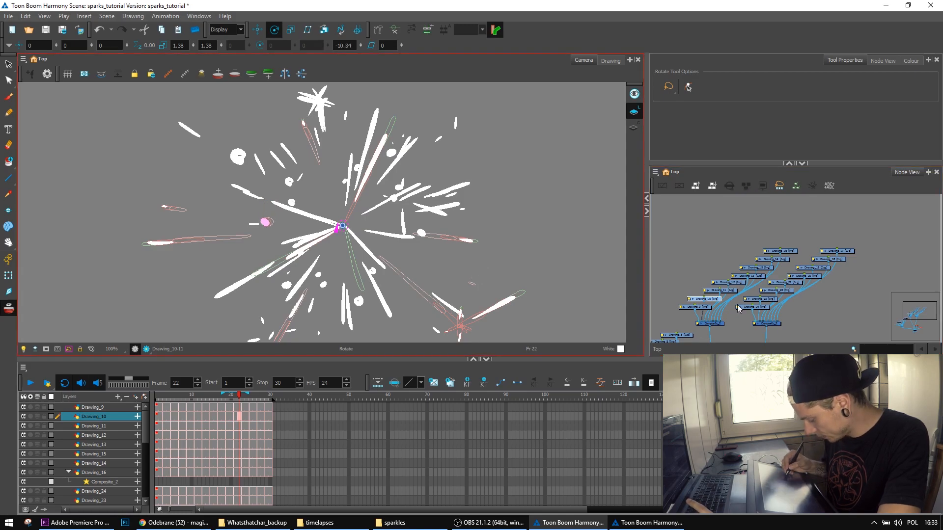
click(708, 309)
click(731, 283)
Copy the 30-frame animation of all sixteen spot layers and paste it from frame 31 in an enlarged timeline
click(741, 231)
key(alt+d)
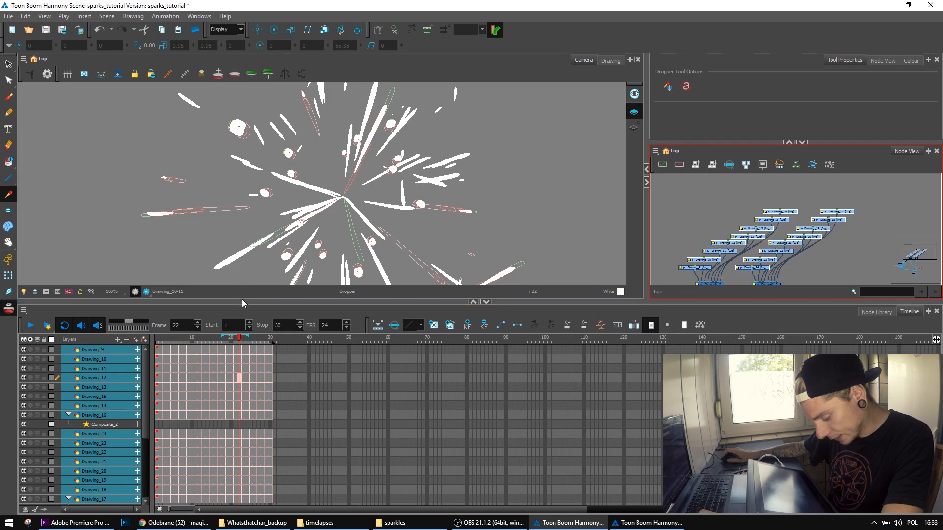
drag(242, 301, 247, 237)
drag(270, 283, 277, 439)
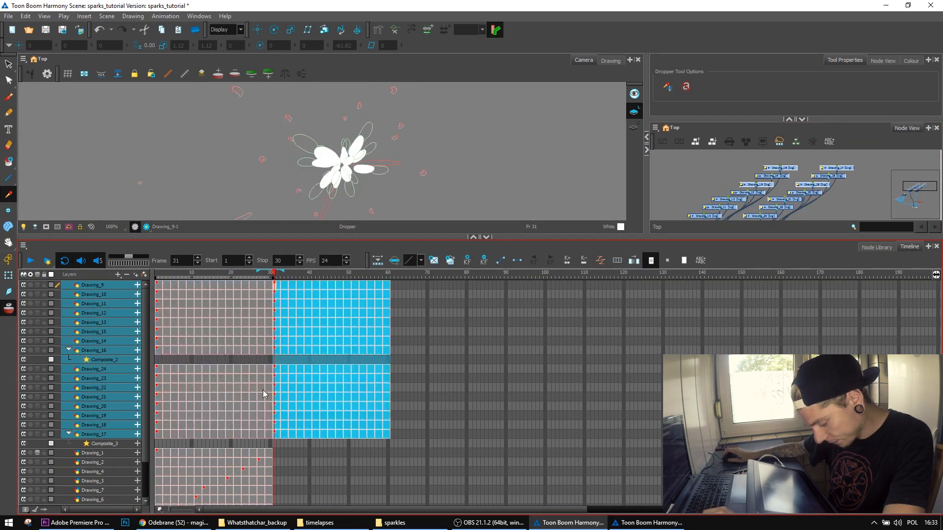
Shift ever smaller sets of spot layers earlier in the timeline, starting their second cycles at frames 29, 25, 21 and 17
click(269, 389)
drag(387, 294, 157, 426)
click(329, 379)
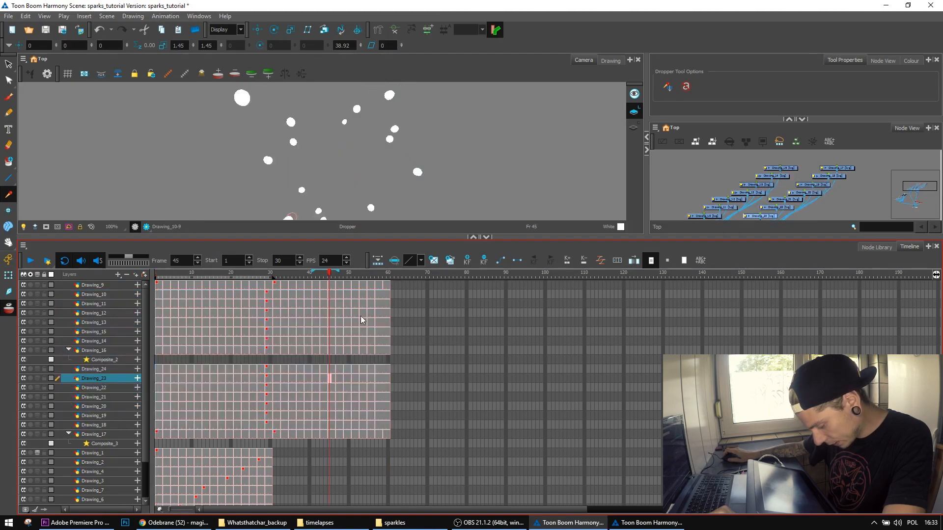
drag(377, 297, 157, 419)
click(290, 294)
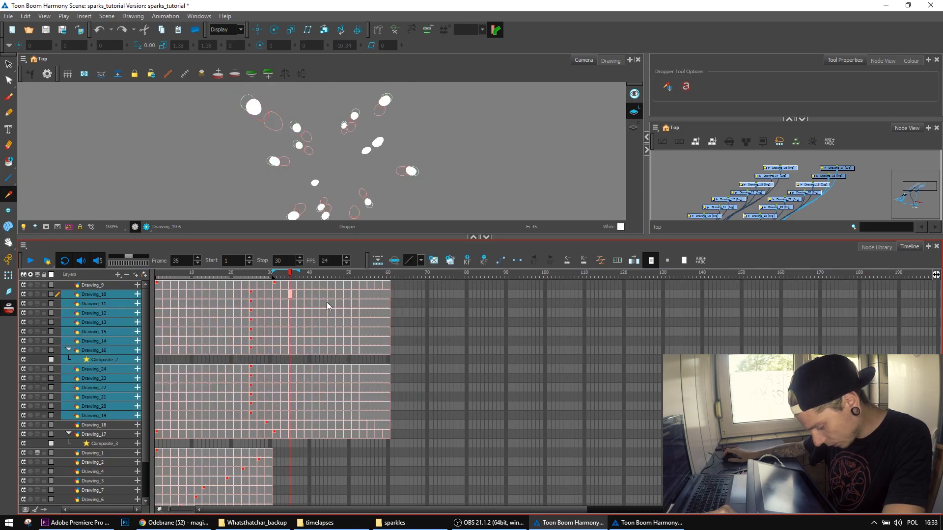
drag(358, 305, 157, 406)
click(325, 341)
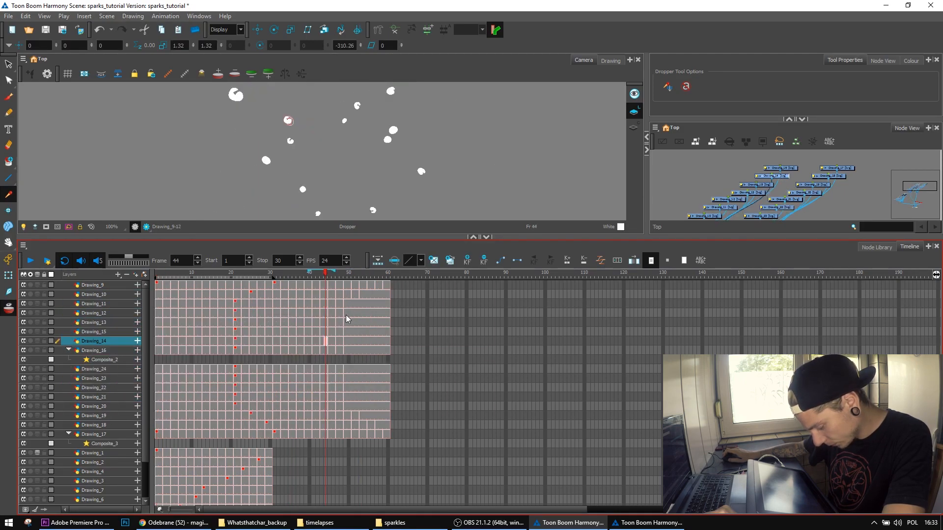
drag(346, 312, 158, 400)
click(192, 378)
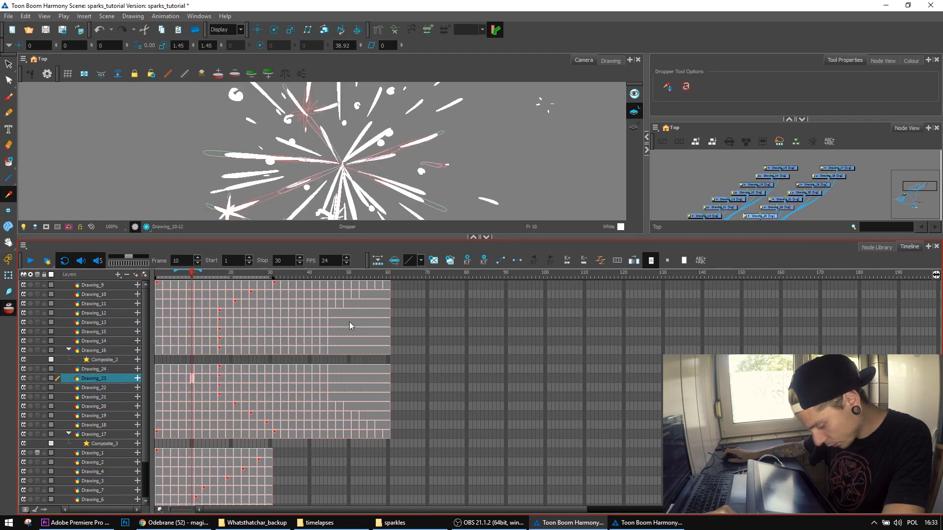
Stagger the remaining inner spot layers of both groups even earlier, finishing with Drawing_16, so each starts at a different frame
drag(331, 313, 166, 389)
drag(321, 322, 157, 382)
drag(306, 332, 161, 370)
click(313, 379)
drag(293, 343, 160, 351)
click(158, 349)
drag(283, 350, 166, 351)
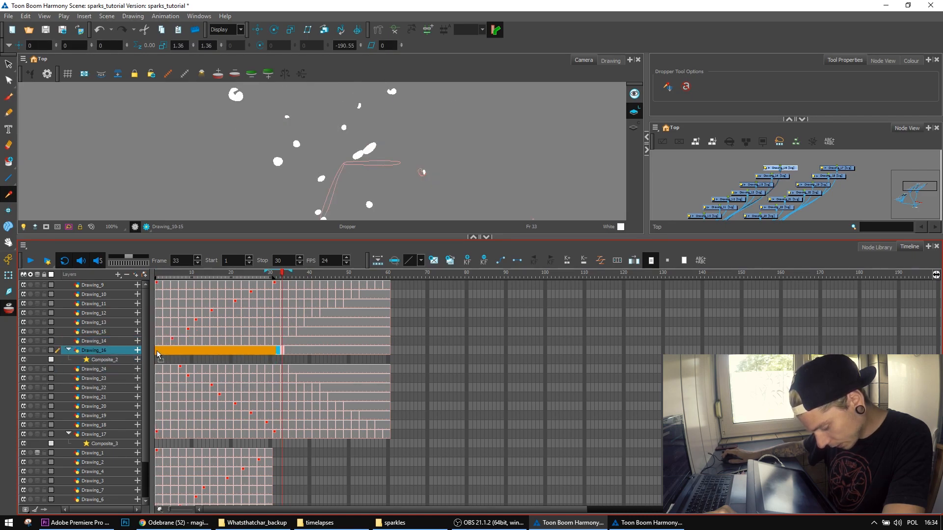
Delete the spot layers' exposures after frame 30 and shrink the timeline back to its smaller height
drag(402, 284, 276, 434)
key(Delete)
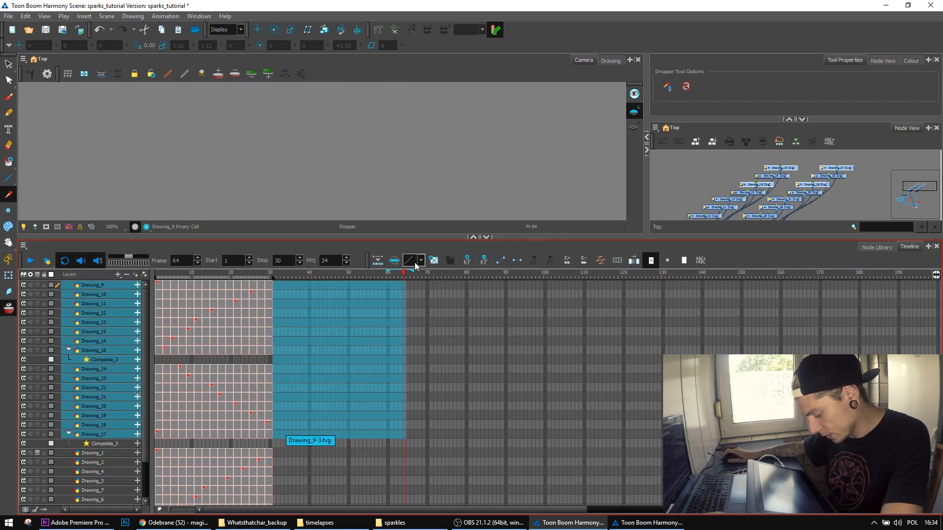
drag(418, 238, 419, 409)
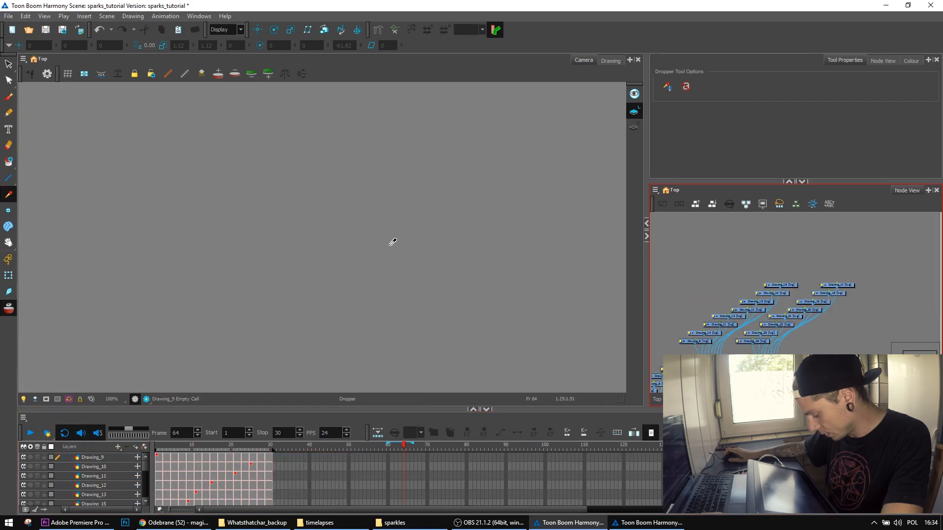
Check the complete burst within the camera frame at frame 17 and play back the animation
key(alt+s)
click(219, 448)
scroll(368, 246, down, 4)
scroll(369, 246, up, 1)
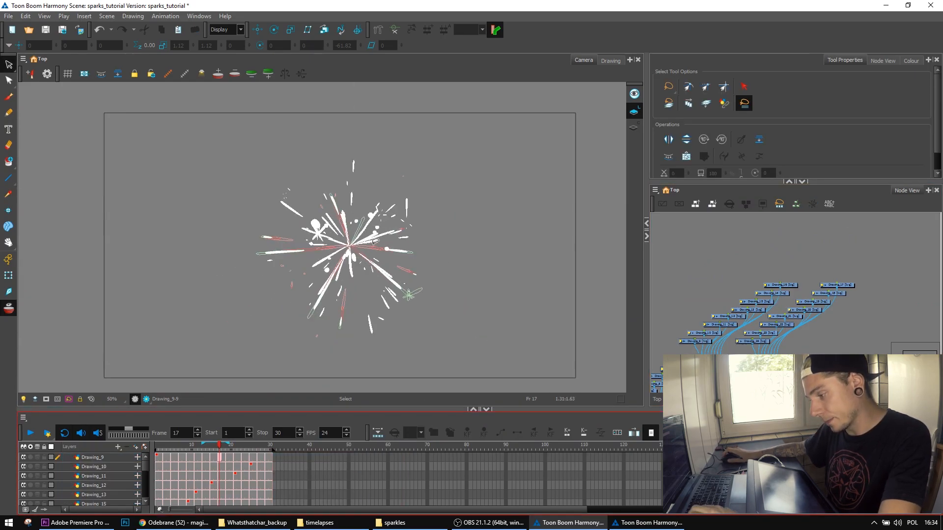
key(shift+t)
click(661, 245)
key(alt+s)
scroll(275, 246, up, 1)
drag(382, 260, 346, 257)
scroll(347, 257, down, 1)
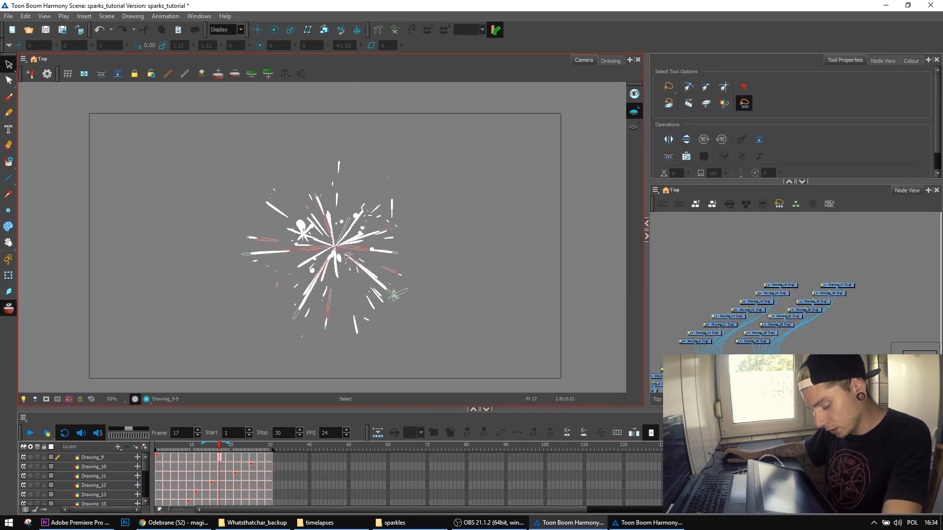
key(Return)
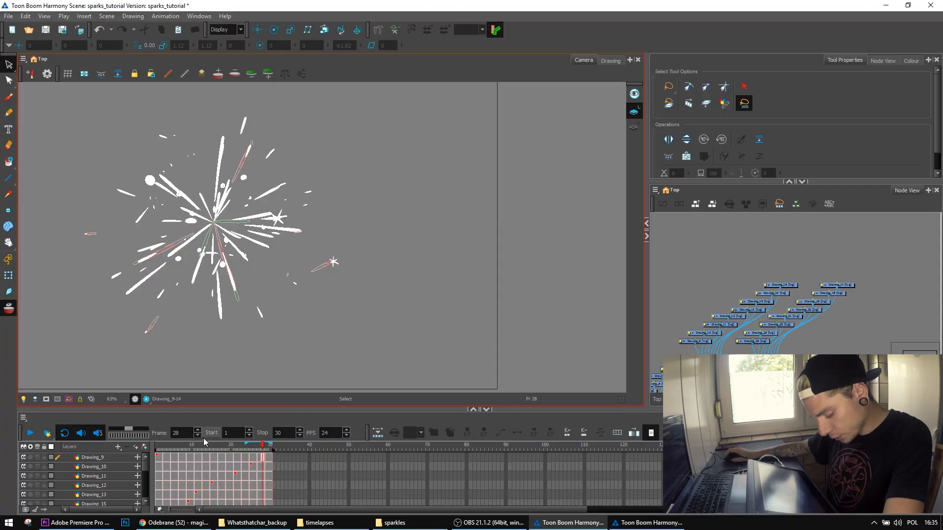
Return to frame 1 and delete the two old red drawing nodes from the node network
click(164, 454)
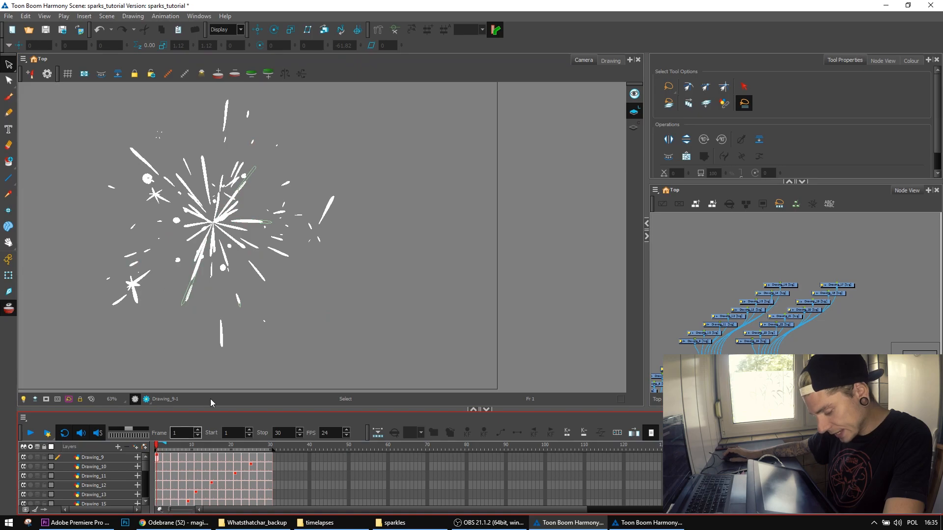
scroll(361, 201, down, 1)
scroll(802, 285, down, 3)
scroll(808, 335, up, 5)
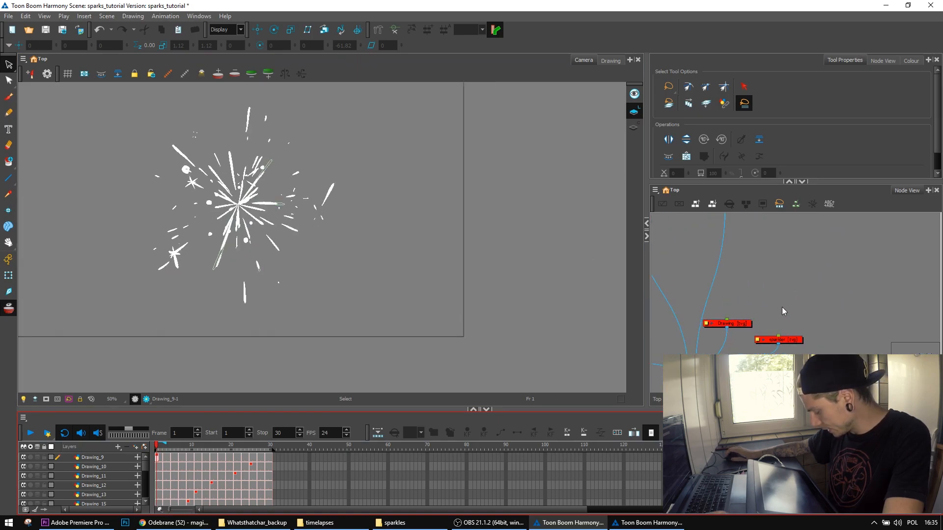
drag(783, 311, 741, 339)
key(Delete)
key(Return)
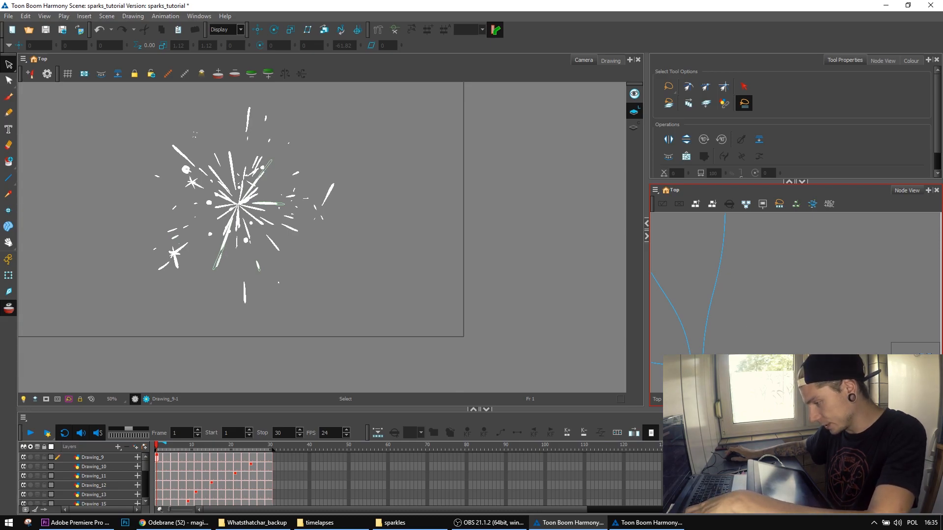
Add a new drawing layer named Drawing, position its node, and brush a white horizontal line across the frame below the burst
key(ctrl+r)
click(509, 289)
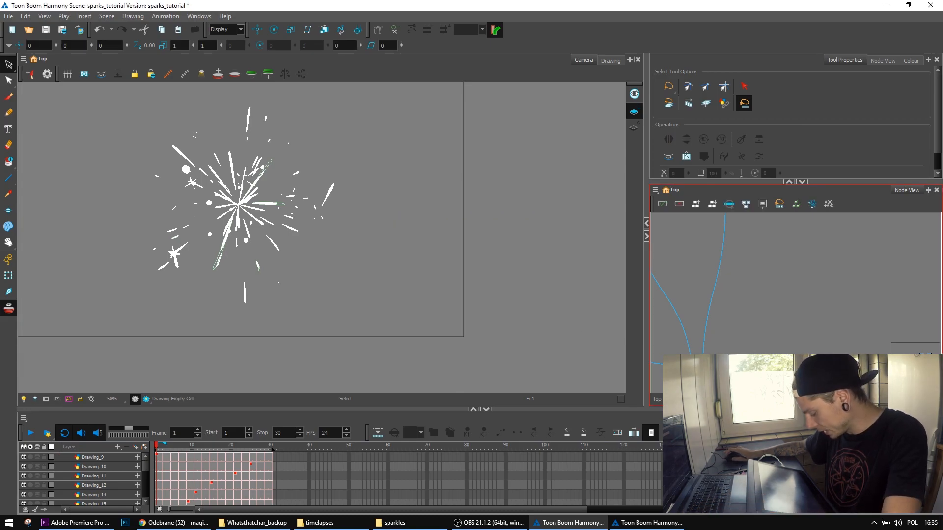
mouse_move(857, 341)
mouse_down()
mouse_move(707, 385)
mouse_move(842, 340)
mouse_move(831, 346)
mouse_up()
drag(459, 288, 517, 281)
key(alt+b)
drag(550, 320, 21, 321)
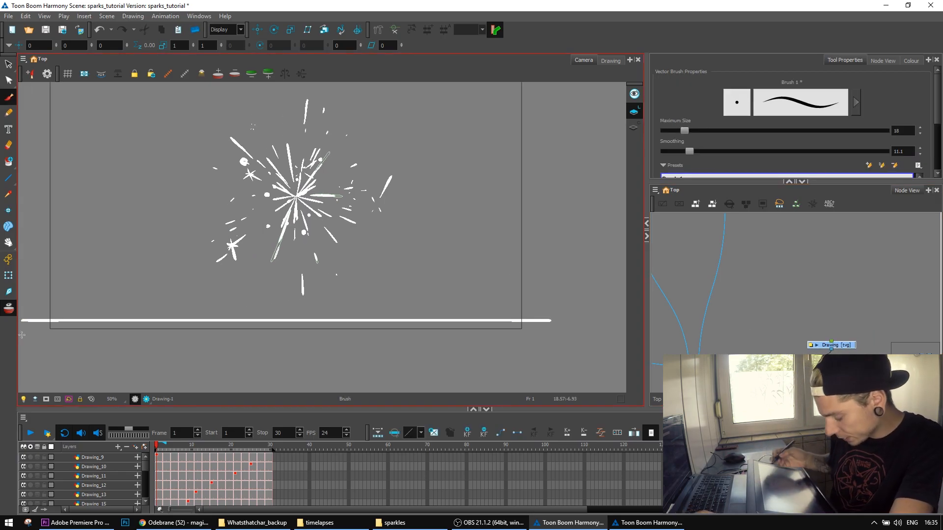
Add a new drawing layer, place its node above the Drawing node and connect it to the composite
click(270, 446)
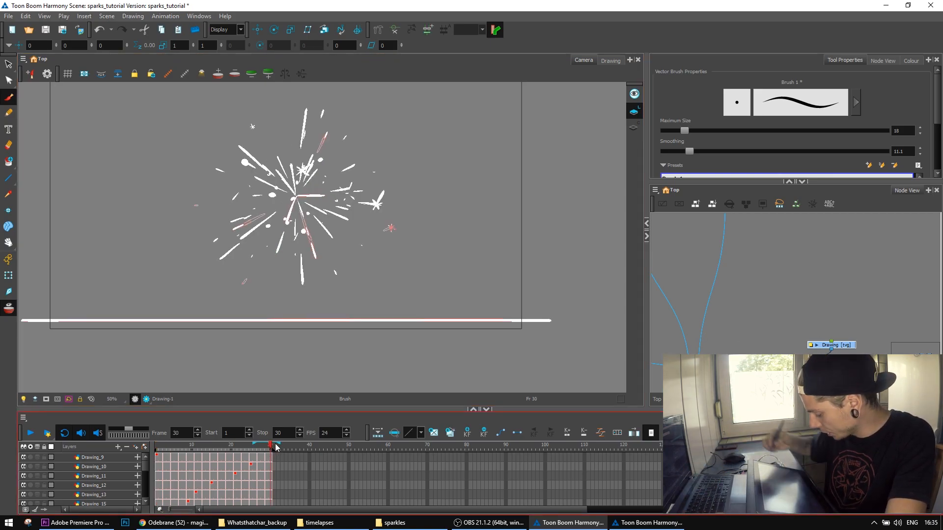
drag(796, 283, 773, 290)
click(773, 290)
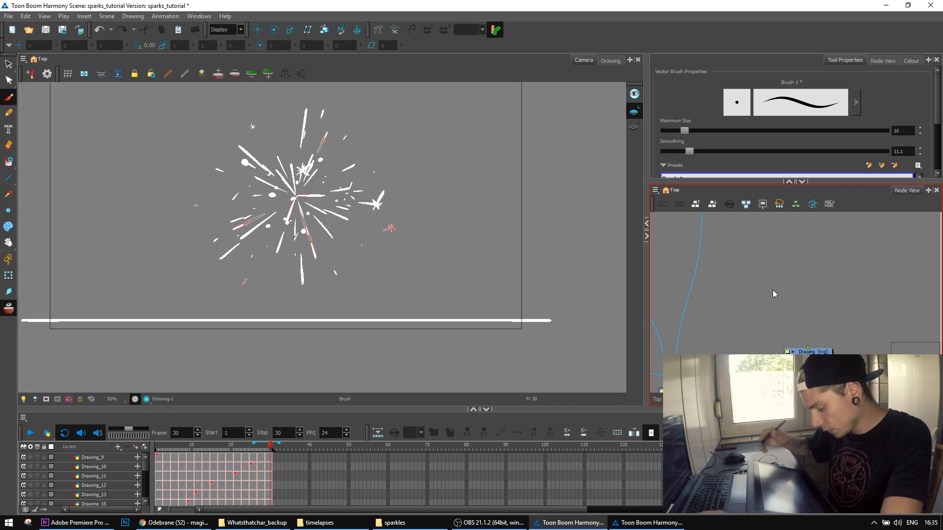
key(ctrl+r)
drag(776, 370, 784, 306)
drag(770, 309, 686, 386)
drag(791, 307, 803, 289)
Duplicate the spot layers' 30-frame exposures into frames 31 to 60 and extend the scene's stop frame to 60
click(156, 445)
drag(388, 378, 429, 357)
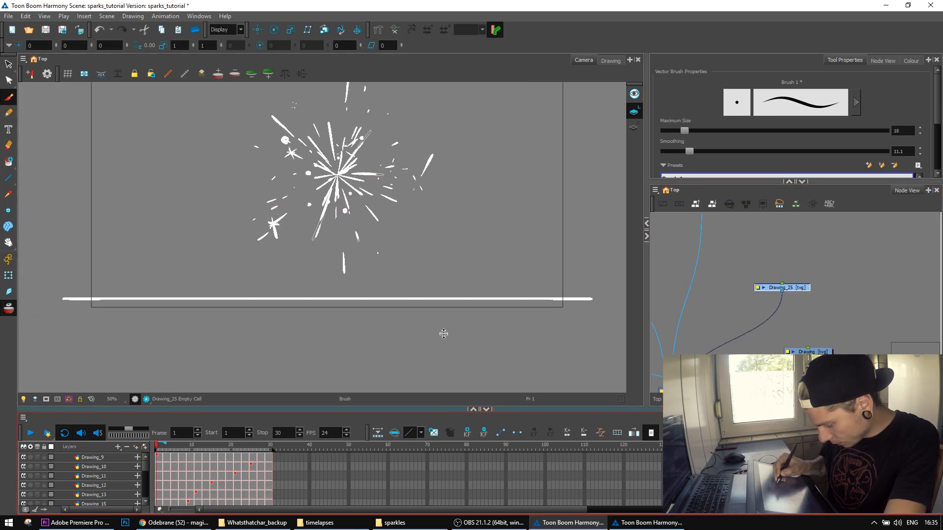
drag(426, 410, 426, 196)
drag(271, 244, 157, 477)
drag(157, 476, 275, 478)
click(383, 498)
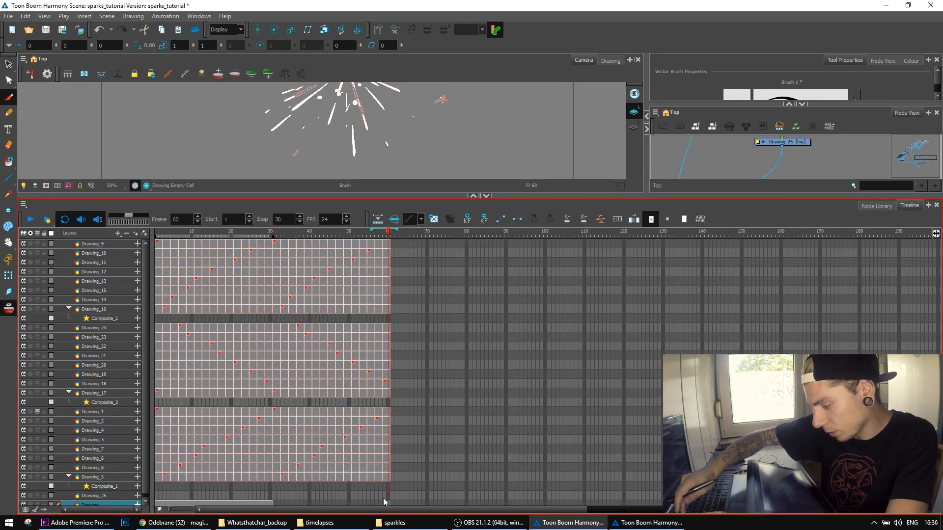
drag(512, 197, 393, 305)
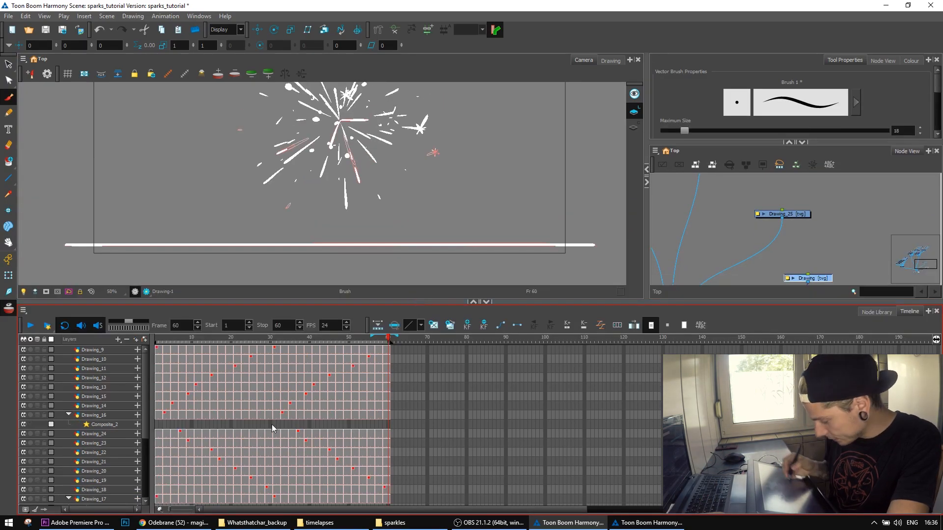
Reposition the Drawing_25 node in the network, just above the Drawing node
click(787, 214)
drag(825, 247, 797, 250)
scroll(797, 250, down, 2)
mouse_move(768, 206)
mouse_down()
mouse_move(705, 298)
mouse_move(726, 334)
mouse_up()
mouse_move(754, 233)
mouse_down()
mouse_move(734, 343)
mouse_move(756, 243)
mouse_up()
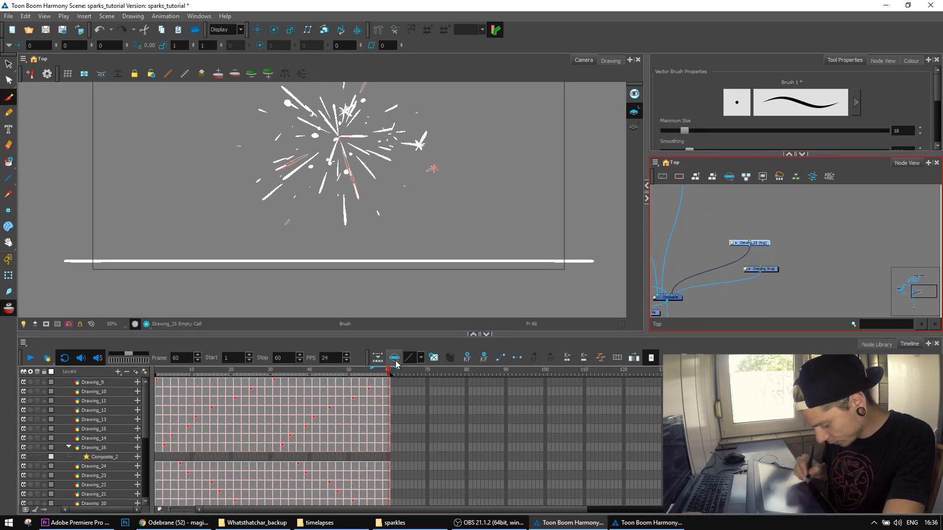
At frame 1 of Drawing_25, brush a small white V-shaped lightning stroke beside the burst
click(160, 495)
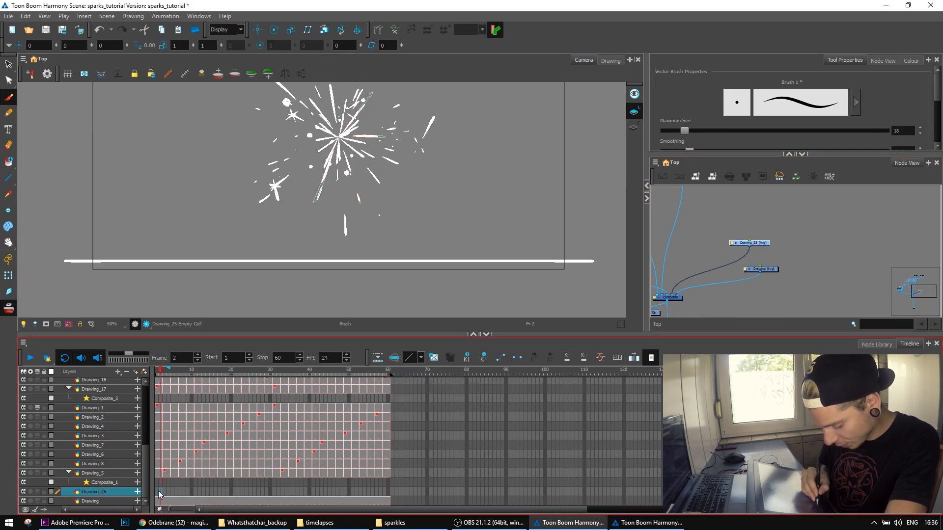
click(157, 492)
key(1)
key(1)
drag(539, 236, 459, 212)
key(2)
key(2)
key(2)
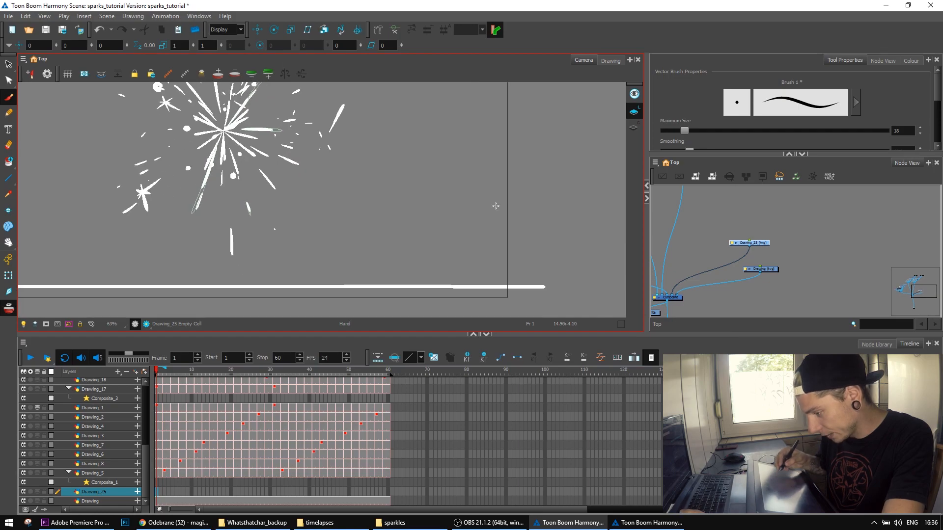
key(2)
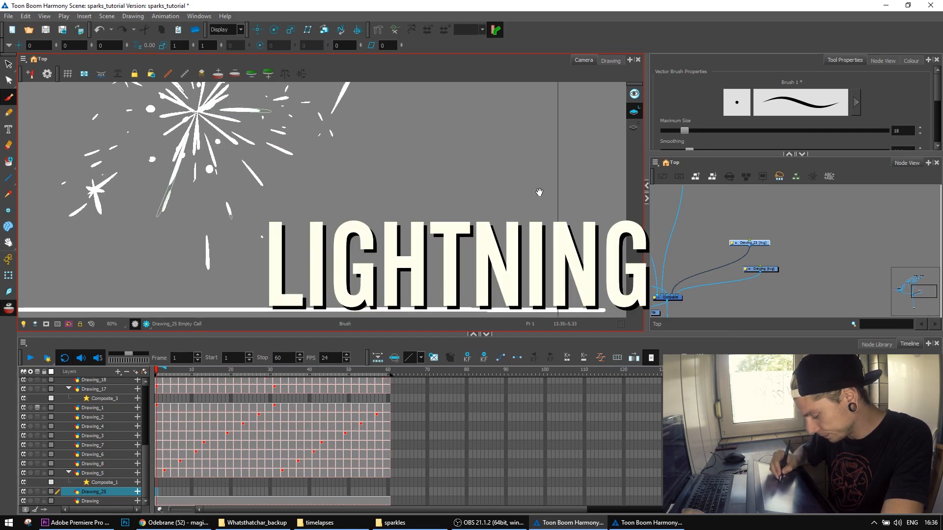
key(1)
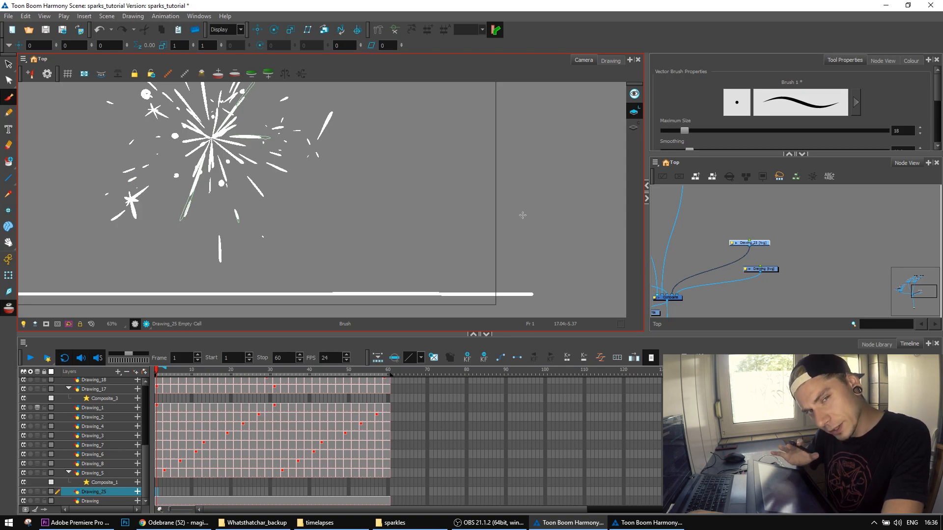
drag(516, 164, 516, 172)
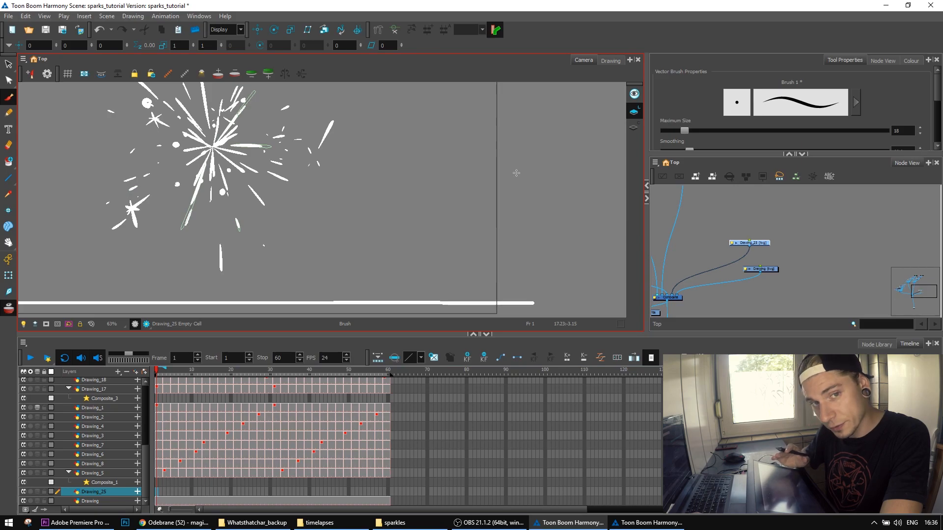
drag(436, 147, 429, 165)
key(2)
key(2)
mouse_move(418, 202)
mouse_down()
mouse_move(359, 209)
mouse_move(374, 216)
mouse_up()
Taper the edges and tips of the frame 1 lightning stroke with the Eraser
key(alt+e)
mouse_move(384, 156)
mouse_down()
mouse_move(361, 183)
mouse_move(395, 198)
mouse_up()
drag(416, 209, 367, 225)
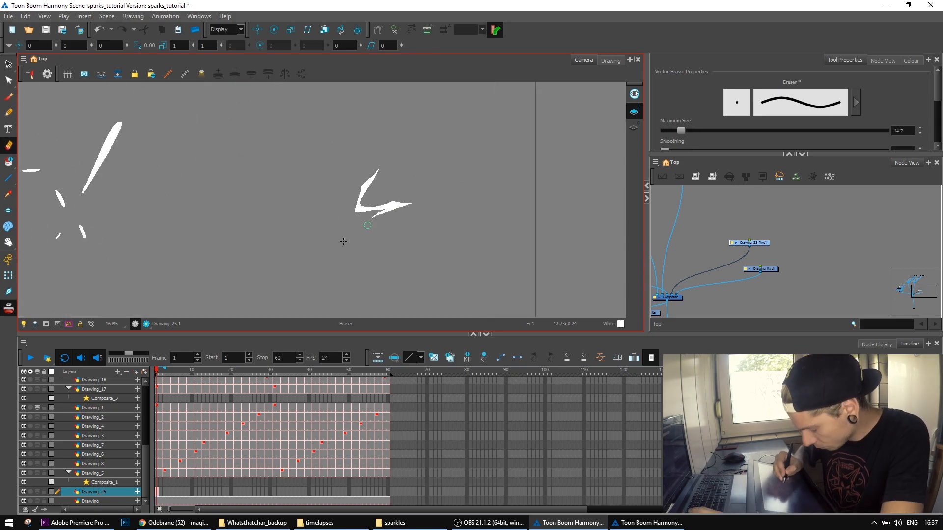
At frame 2, brush the longer upper part of the lightning bolt and trim its edges with the Eraser
click(161, 491)
key(alt+b)
key(alt+o)
key(1)
drag(459, 183, 462, 124)
mouse_move(362, 97)
mouse_down()
mouse_move(345, 240)
mouse_move(357, 263)
mouse_up()
mouse_move(344, 127)
mouse_down()
mouse_move(347, 233)
mouse_move(330, 265)
mouse_up()
key(alt+e)
mouse_move(328, 181)
mouse_down()
mouse_move(353, 169)
mouse_move(347, 239)
mouse_up()
drag(375, 254, 368, 242)
At frame 4, brush a thick zigzag lightning bolt that reaches down to the ground line
key(alt+b)
key(1)
key(period)
key(period)
drag(394, 201, 401, 198)
key(ctrl+z)
mouse_move(331, 155)
mouse_down()
mouse_move(326, 201)
mouse_move(383, 254)
mouse_up()
drag(382, 255, 325, 300)
drag(337, 210, 350, 252)
Sharpen the corners and contours of the frame 4 bolt with the Eraser
key(alt+e)
drag(325, 168, 327, 200)
drag(340, 213, 292, 217)
drag(267, 208, 295, 199)
mouse_move(300, 234)
mouse_down()
mouse_move(322, 241)
mouse_move(337, 267)
mouse_up()
drag(326, 224, 381, 250)
At frame 5, brush a thinner version of the zigzag bolt down to the ground line and erase its rough edges
key(alt+b)
key(period)
key(comma)
key(period)
mouse_move(394, 141)
mouse_down()
mouse_move(350, 194)
mouse_move(268, 213)
mouse_up()
drag(268, 213, 374, 253)
drag(375, 253, 327, 302)
key(alt+e)
mouse_move(384, 149)
mouse_down()
mouse_move(350, 192)
mouse_move(272, 218)
mouse_move(350, 242)
mouse_up()
drag(365, 260, 327, 307)
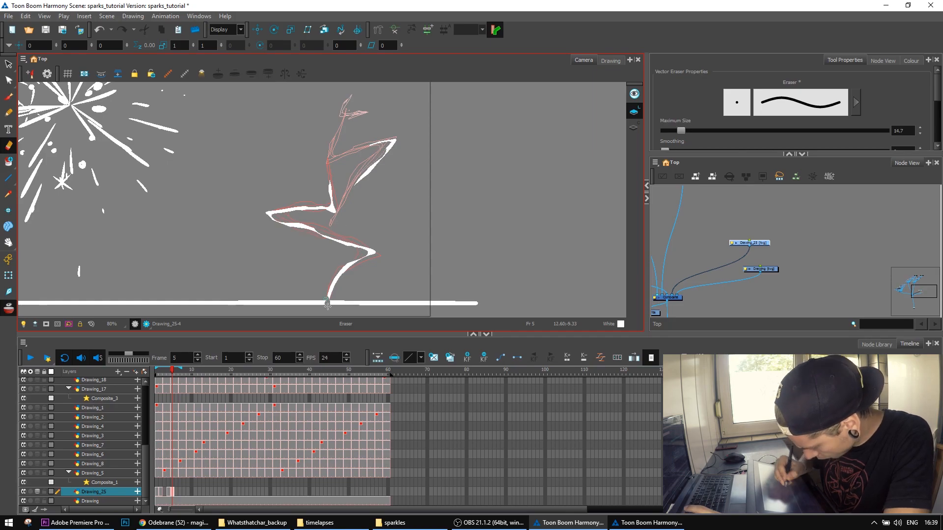
Position the new Drawing_26 node above the Drawing_25 node
key(period)
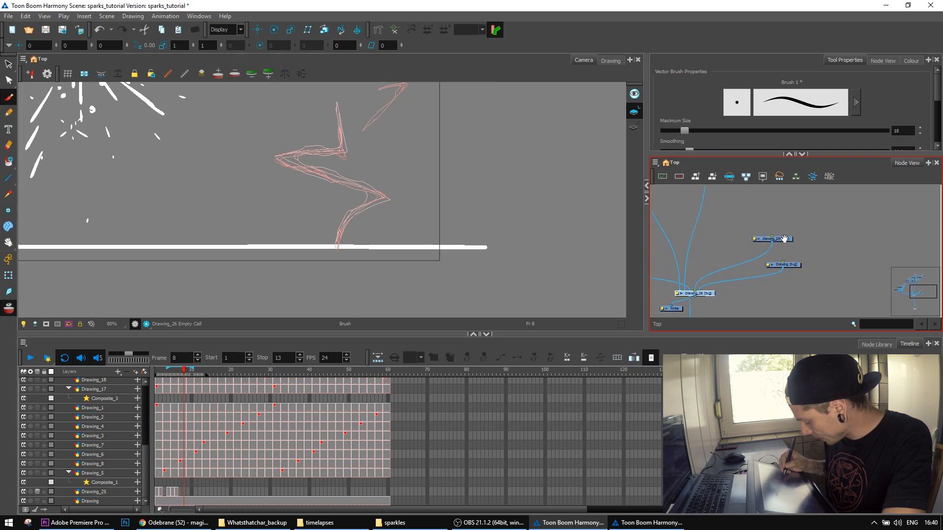
drag(703, 293, 759, 226)
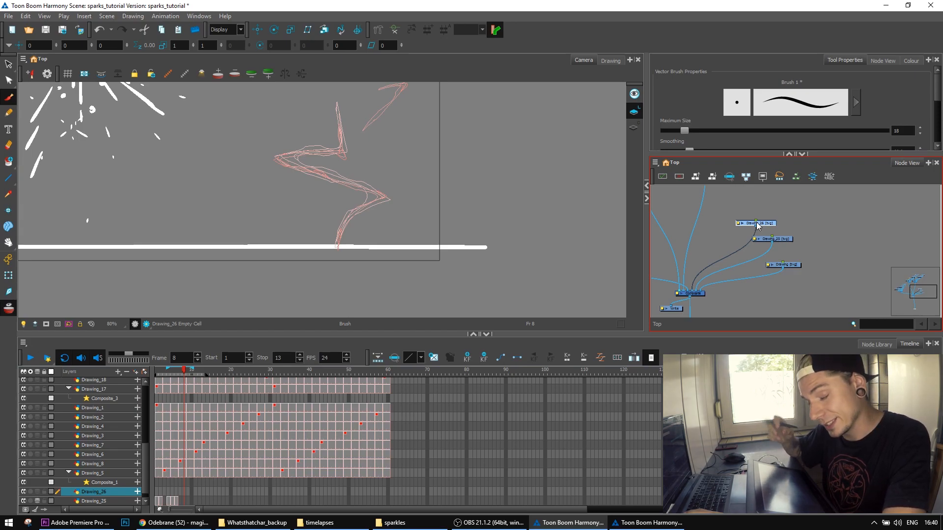
At frame 4 of Drawing_25, brush several small splash strokes fanning out where the bolt hits the ground line
click(176, 501)
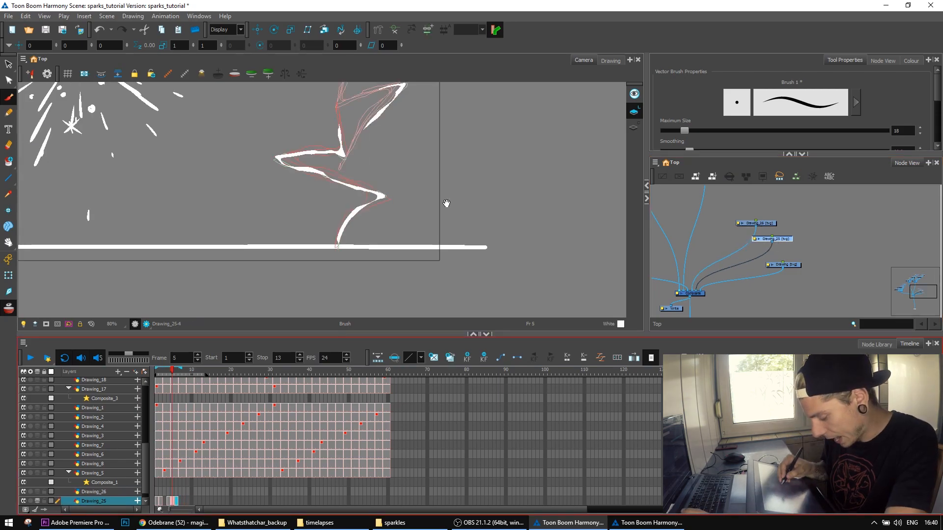
key(2)
key(2)
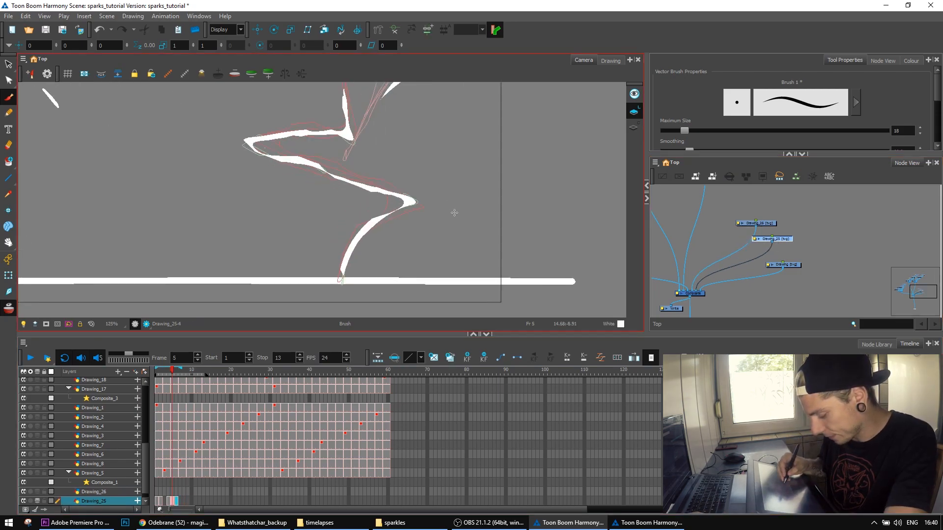
key(2)
key(comma)
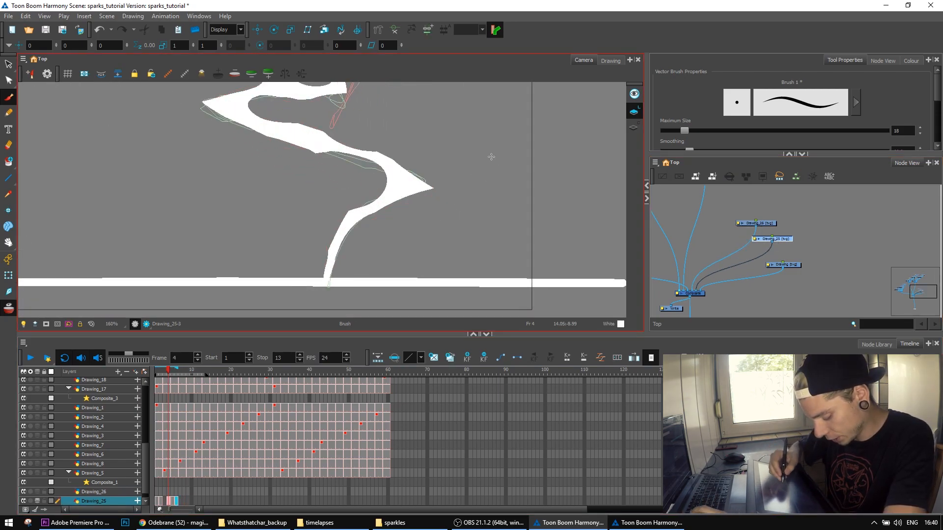
ctrl+alt+drag(512, 201, 428, 291)
key(space)
drag(349, 203, 400, 221)
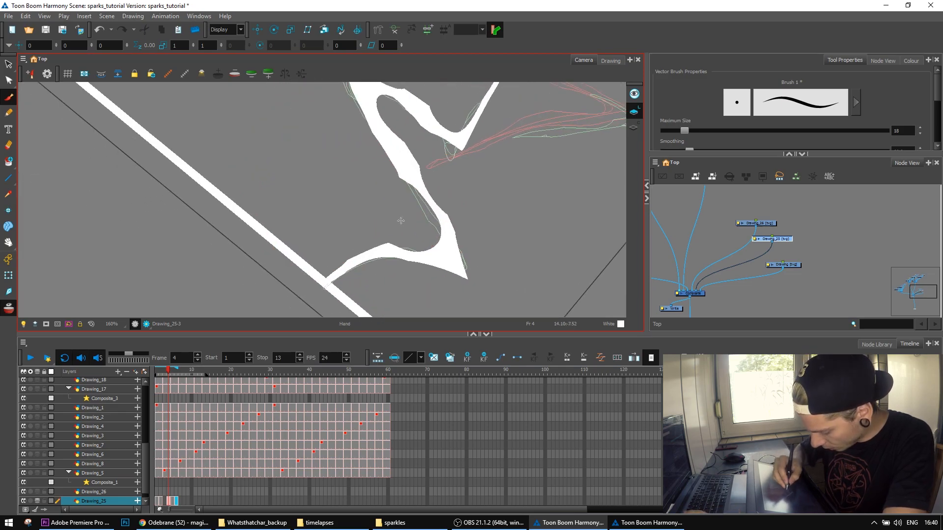
mouse_move(326, 277)
mouse_down()
mouse_move(338, 224)
mouse_move(375, 193)
mouse_up()
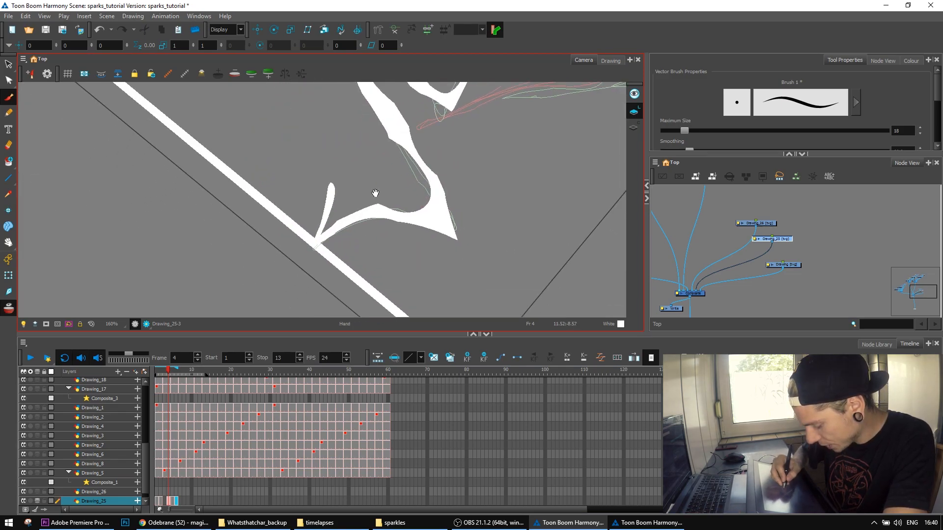
drag(324, 240, 373, 237)
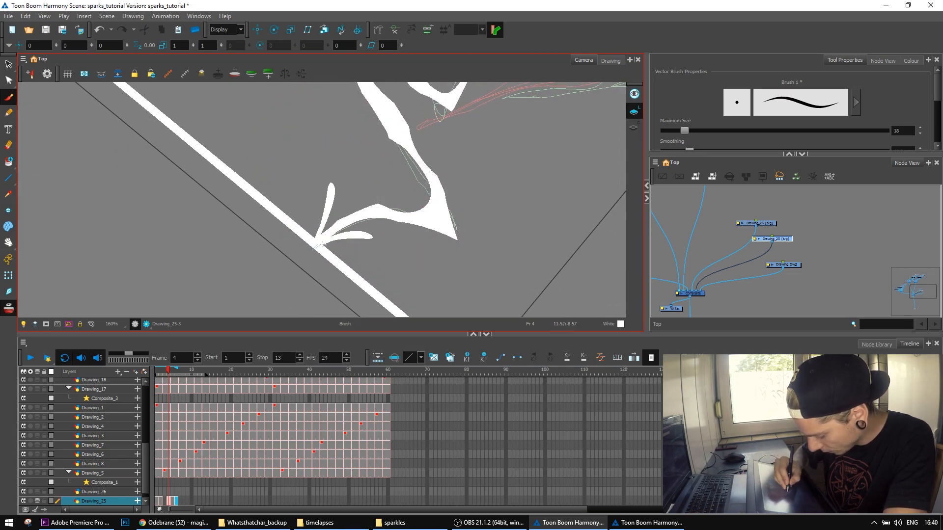
drag(311, 216, 309, 211)
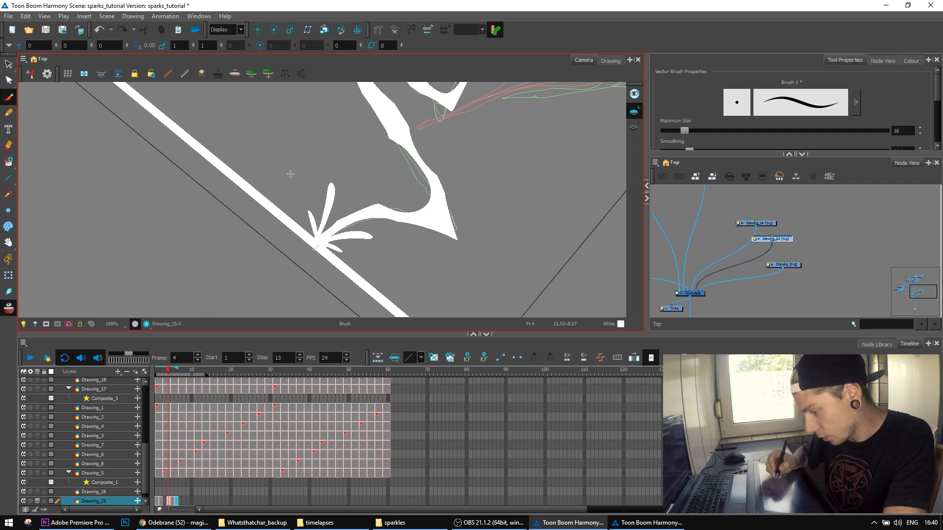
Move the splash strokes from Drawing_25 into frame 4 of the Drawing_26 layer
key(1)
key(1)
ctrl+alt+drag(463, 226, 443, 135)
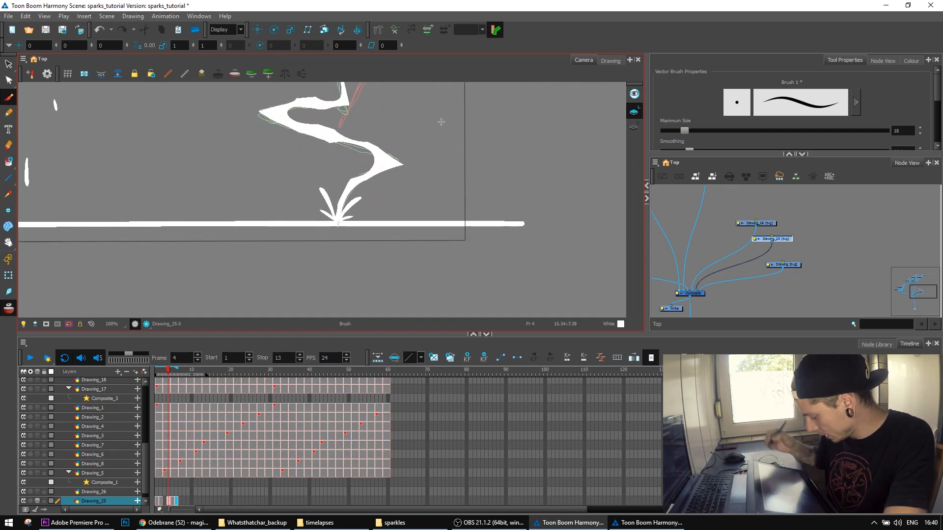
key(alt+s)
mouse_move(360, 219)
mouse_down()
mouse_move(347, 196)
mouse_move(322, 216)
mouse_up()
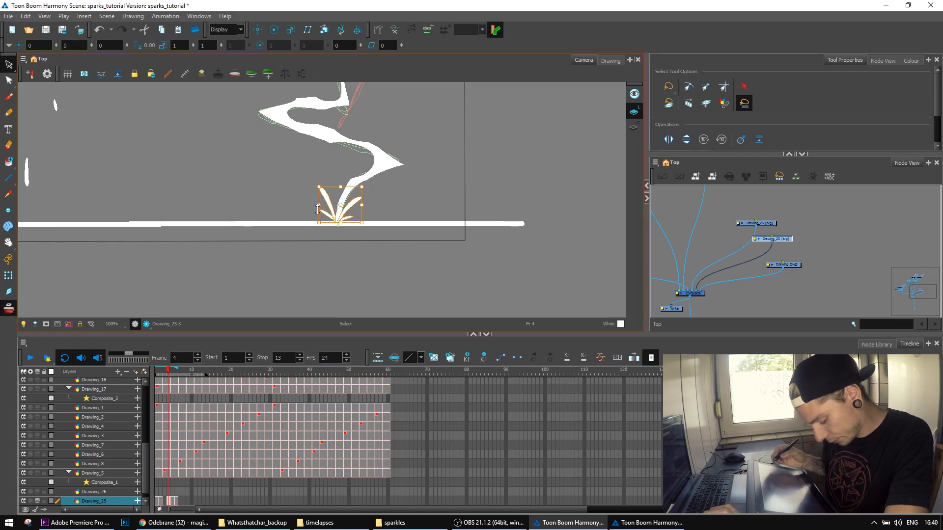
key(Delete)
click(771, 226)
click(486, 178)
key(ctrl+v)
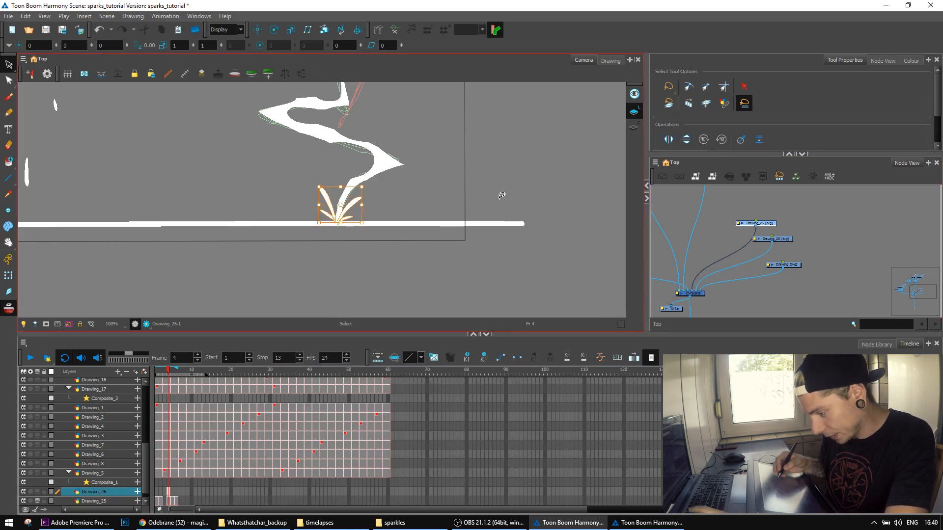
On Drawing_26, brush the first splash spark frame by frame through frame 12, curving away from the impact and shrinking
key(alt+b)
key(2)
key(2)
ctrl+alt+drag(501, 231, 362, 55)
key(1)
key(1)
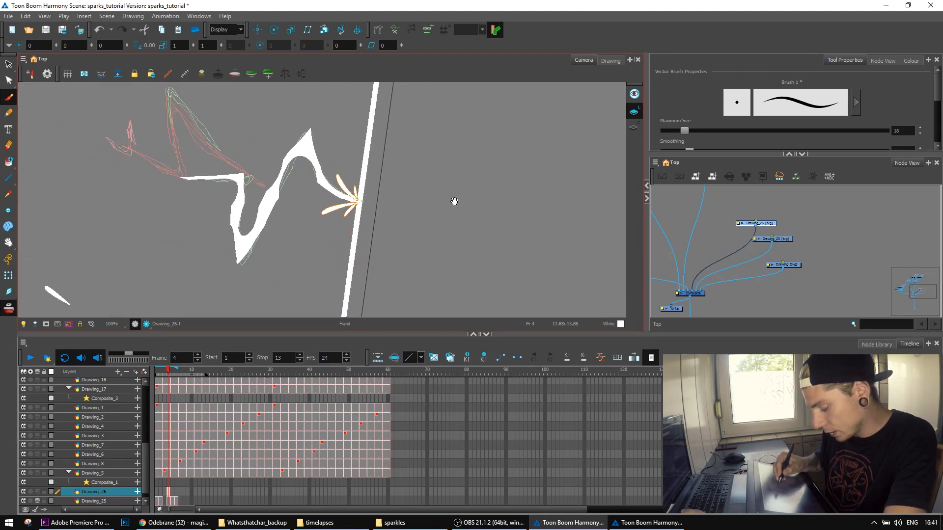
drag(454, 201, 462, 173)
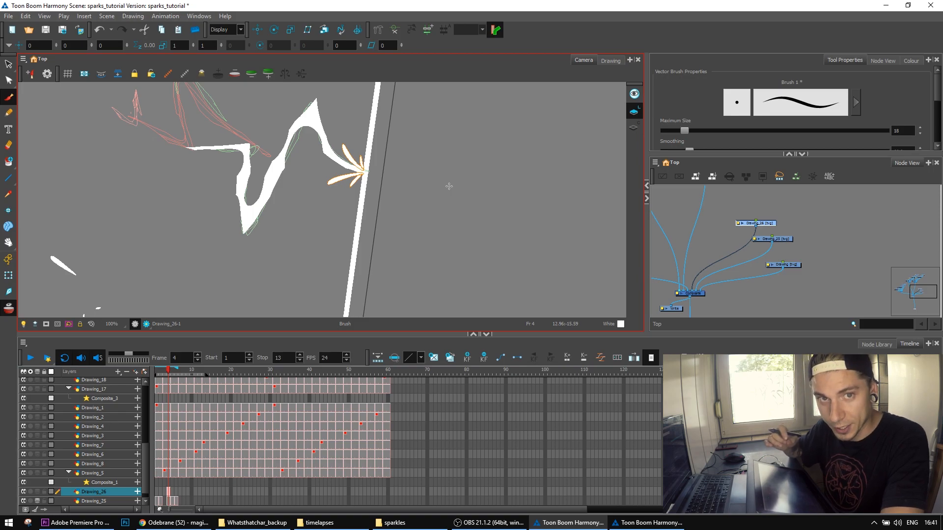
mouse_move(543, 213)
mouse_down()
mouse_move(543, 148)
mouse_move(450, 162)
mouse_up()
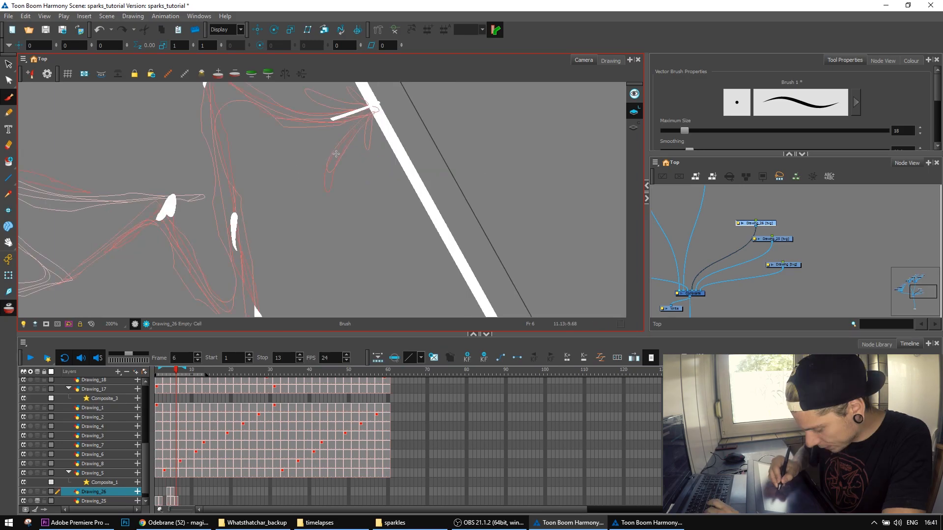
mouse_move(338, 151)
mouse_down()
mouse_move(327, 212)
mouse_move(343, 228)
mouse_move(368, 227)
mouse_up()
key(period)
key(period)
key(period)
key(period)
key(period)
key(period)
drag(368, 227, 375, 225)
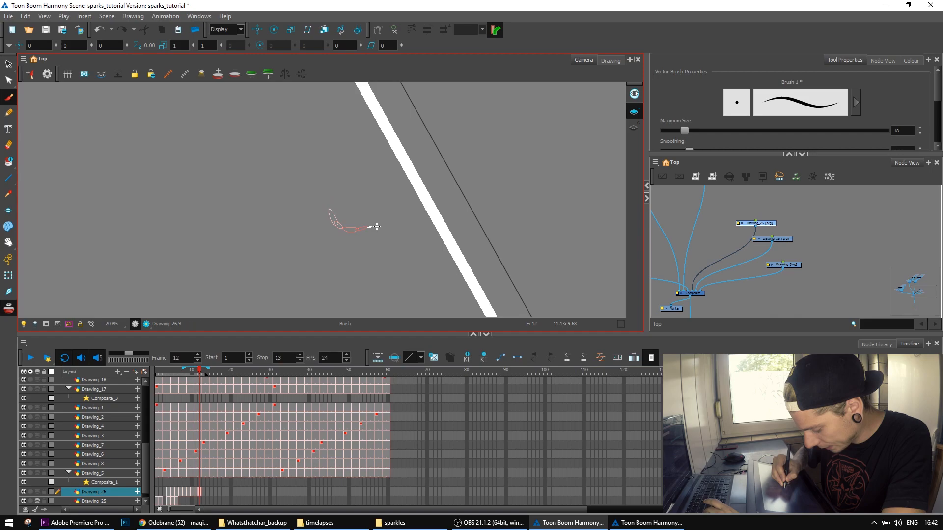
Step back through the first spark's frames to frame 4 to check its motion
key(period)
key(comma)
key(comma)
key(comma)
key(comma)
key(comma)
key(comma)
key(comma)
key(comma)
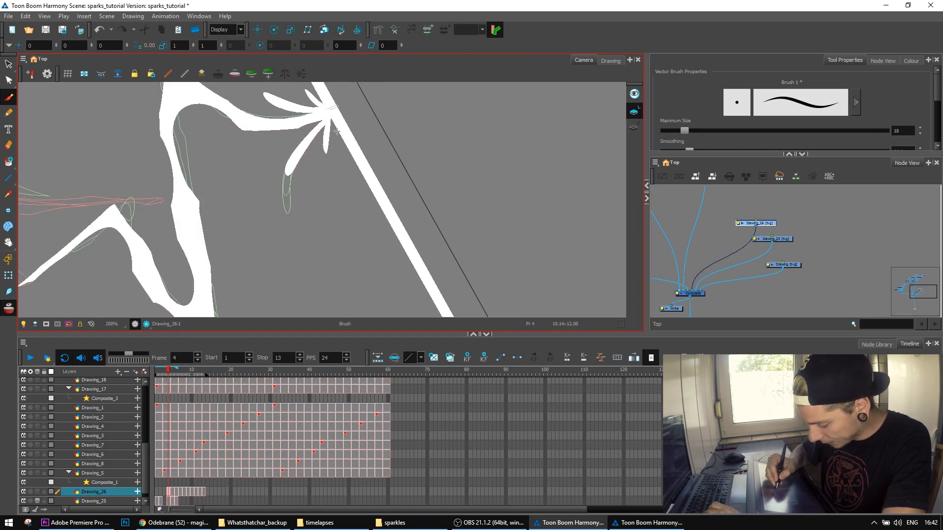
Brush a second, shorter splash spark frame by frame from frame 5, shrinking as it curves off beside the first
drag(327, 141, 334, 180)
key(ctrl+z)
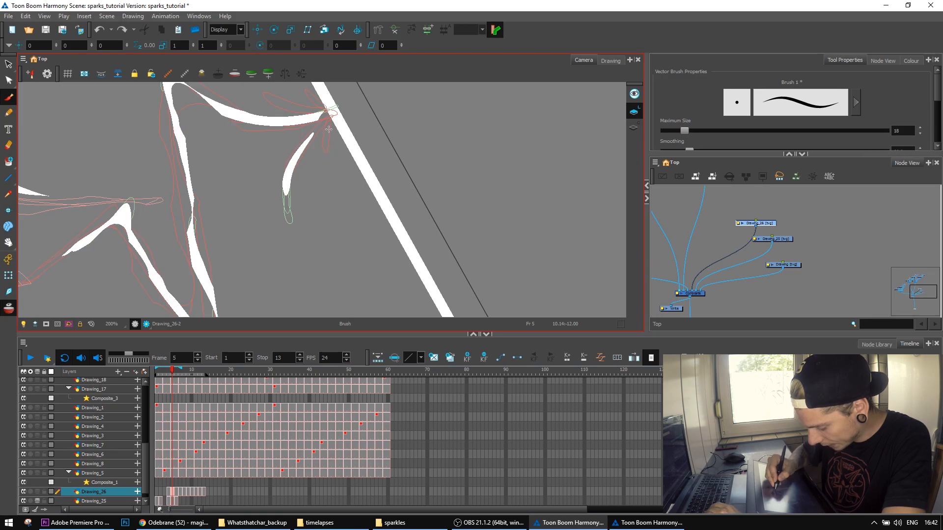
key(comma)
drag(333, 126, 366, 188)
key(period)
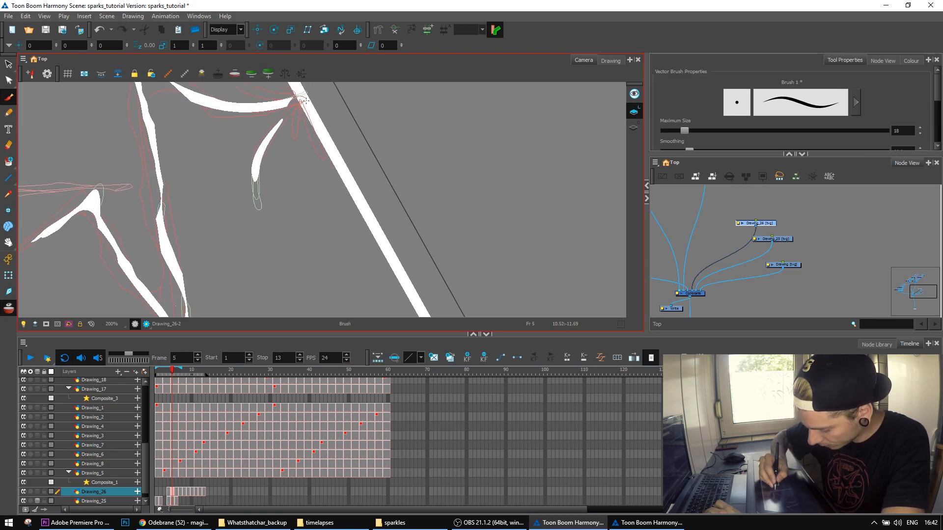
drag(296, 116, 309, 170)
key(period)
key(period)
key(period)
key(period)
drag(320, 176, 323, 179)
key(period)
Brush a third splash spark on Drawing_26 from frame 5 through frame 7, running close along the ground line
key(comma)
key(comma)
key(comma)
key(comma)
key(comma)
key(comma)
key(period)
key(period)
key(period)
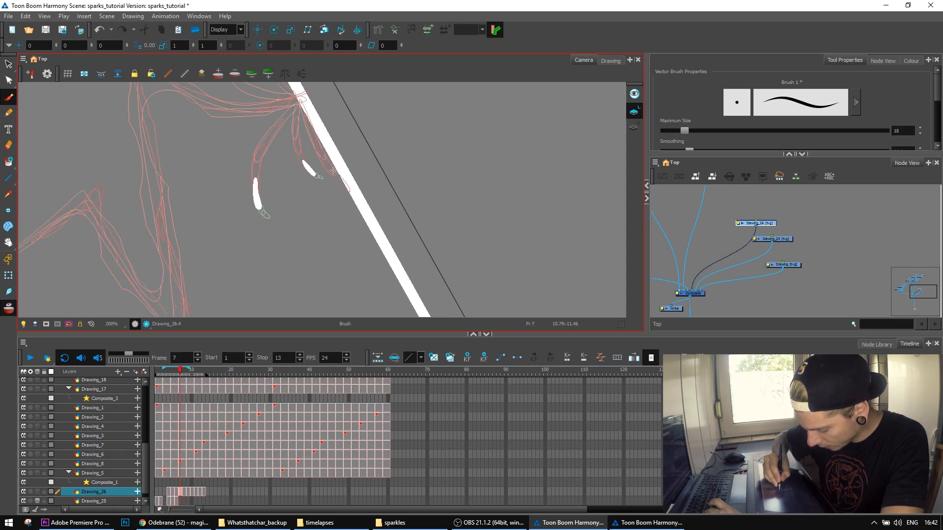
key(period)
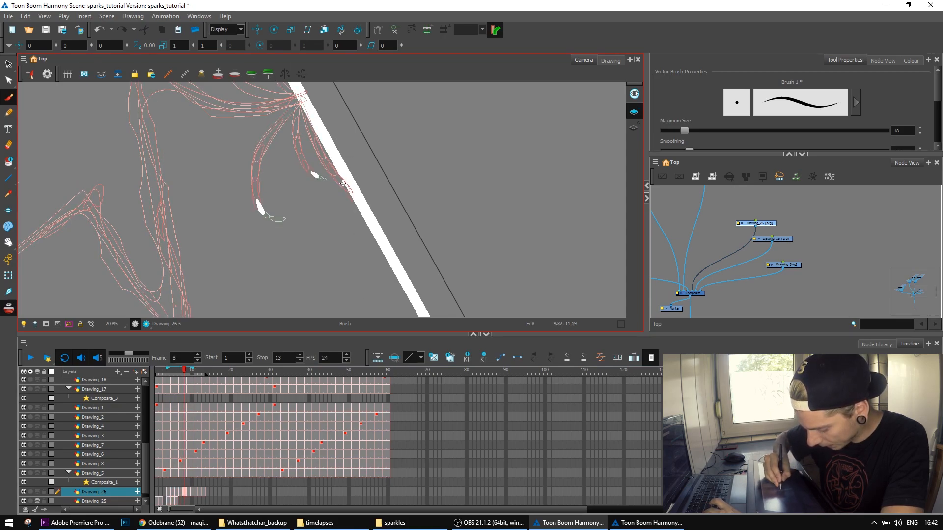
Continue the spark along the ground line from frame 8 through frame 12, shrinking it to a small dash
drag(349, 191, 352, 218)
key(ctrl+z)
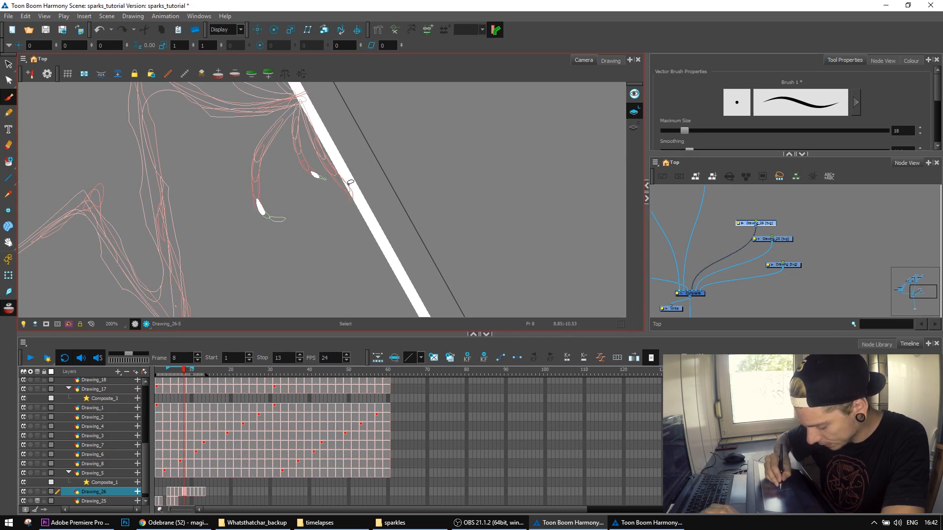
mouse_move(341, 181)
mouse_down()
mouse_move(359, 220)
mouse_move(363, 190)
mouse_up()
key(space)
key(period)
key(period)
key(period)
key(period)
drag(350, 208, 359, 219)
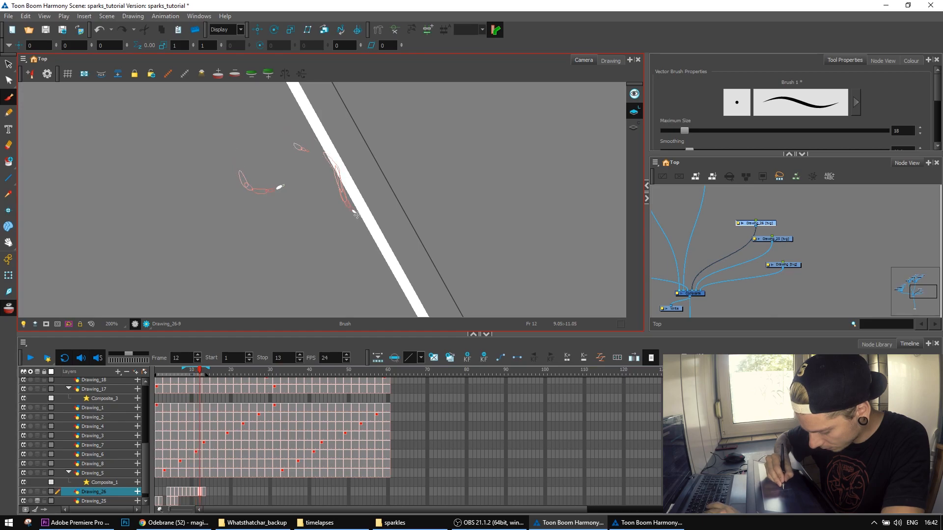
key(period)
On the opposite side of the impact, brush a long splash spark rising away from it on frames 5 through 7
key(comma)
key(comma)
key(comma)
key(space)
drag(353, 124, 414, 266)
key(comma)
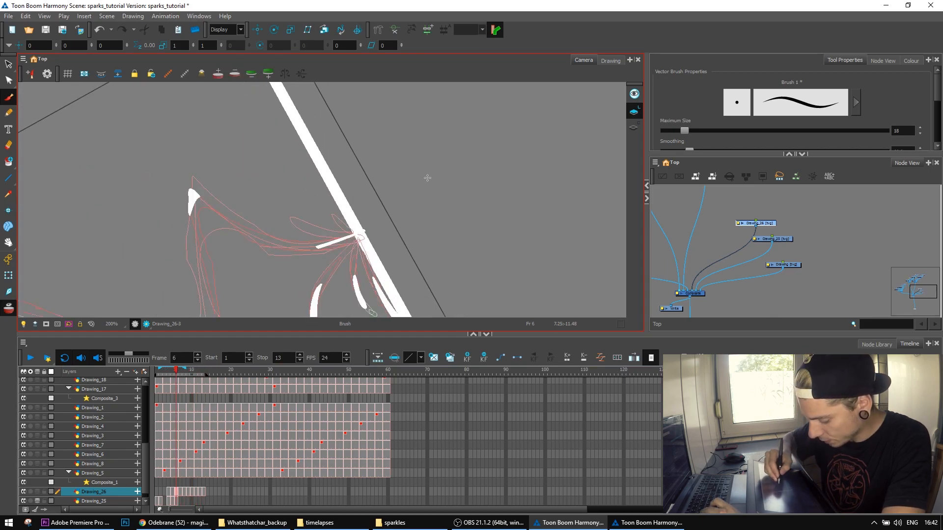
drag(473, 177, 406, 162)
key(comma)
key(period)
key(shift+period)
key(period)
key(period)
key(period)
key(period)
key(period)
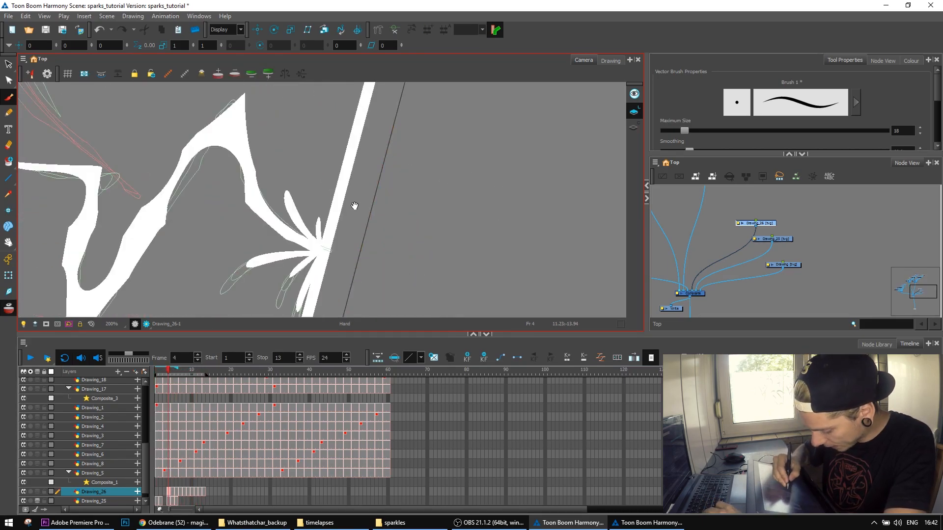
key(space)
drag(354, 206, 360, 253)
mouse_move(306, 276)
mouse_down()
mouse_move(290, 221)
mouse_move(303, 199)
mouse_move(329, 197)
mouse_up()
key(ctrl+z)
key(period)
key(period)
key(period)
key(period)
key(period)
key(comma)
key(comma)
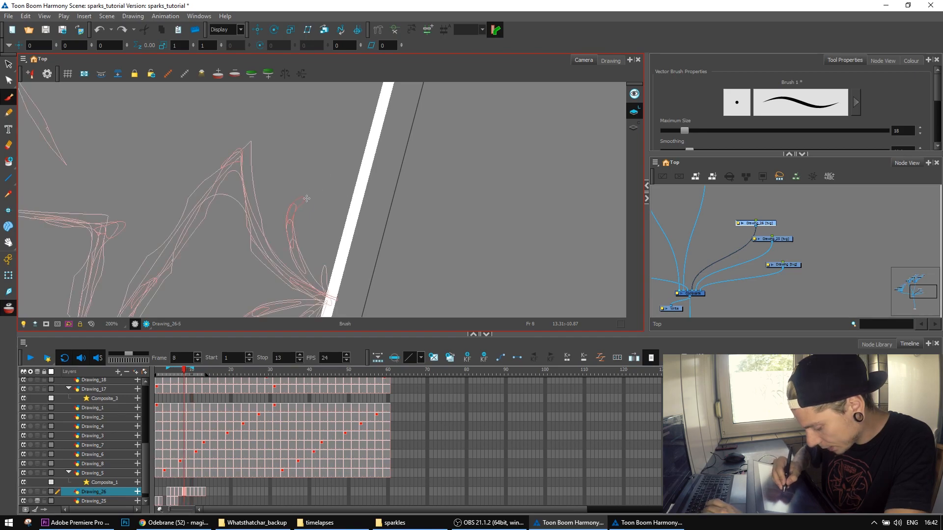
Continue the long spark from frame 8, arching it over to the ground line and bouncing small dashes off through frame 16
mouse_move(295, 206)
mouse_down()
mouse_move(351, 192)
mouse_move(339, 184)
mouse_up()
key(period)
key(period)
key(period)
key(ctrl+z)
key(period)
key(period)
key(period)
click(338, 180)
key(period)
click(340, 175)
key(period)
click(342, 166)
Step back and forth through the arching spark's frames, back to frame 1, to check its motion
key(comma)
key(comma)
key(comma)
key(comma)
key(period)
key(period)
key(period)
key(comma)
key(comma)
key(comma)
key(comma)
key(comma)
key(comma)
key(comma)
key(comma)
key(comma)
key(comma)
key(comma)
key(comma)
key(comma)
key(comma)
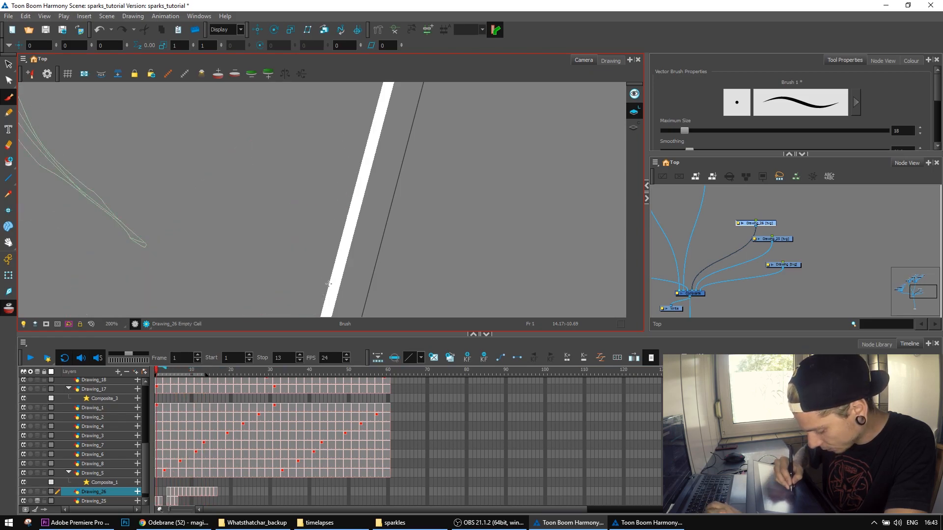
Brush a short spark beneath the arching one on frames 5 through 7, hugging the ground line
key(period)
key(period)
key(period)
key(period)
drag(325, 285, 338, 232)
key(period)
key(period)
key(period)
key(comma)
key(comma)
key(period)
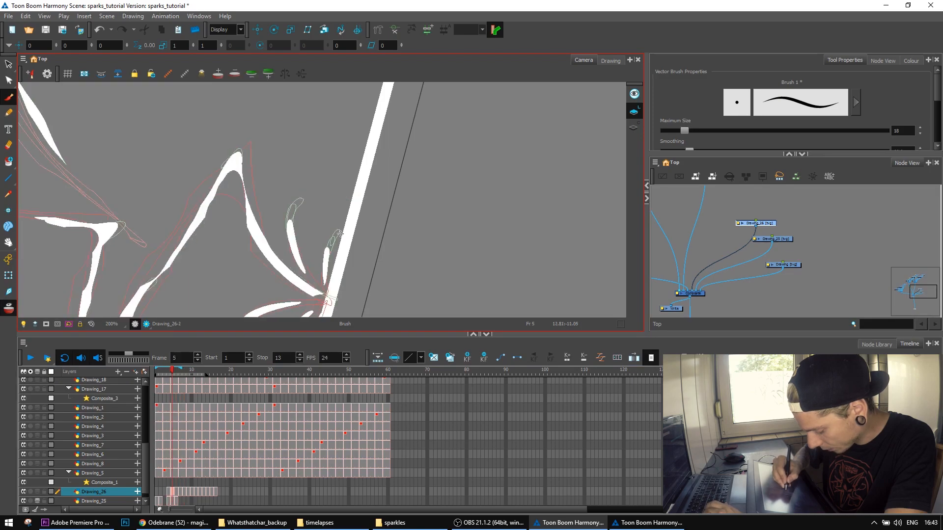
key(period)
Redo the short spark's stroke on frame 8 and continue it along the ground line, shrinking, through frame 12
drag(339, 232, 343, 228)
key(ctrl+z)
key(comma)
key(comma)
key(comma)
key(period)
key(period)
key(period)
drag(337, 234, 342, 226)
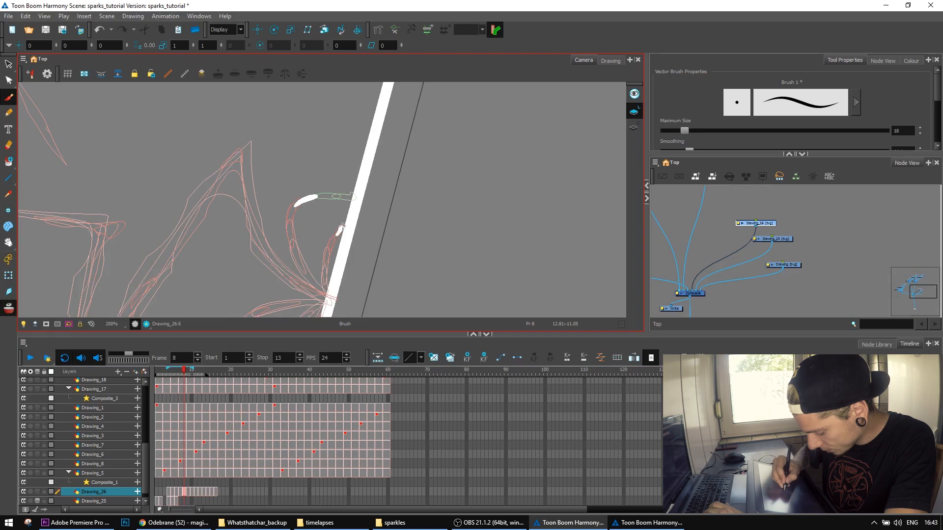
key(period)
key(period)
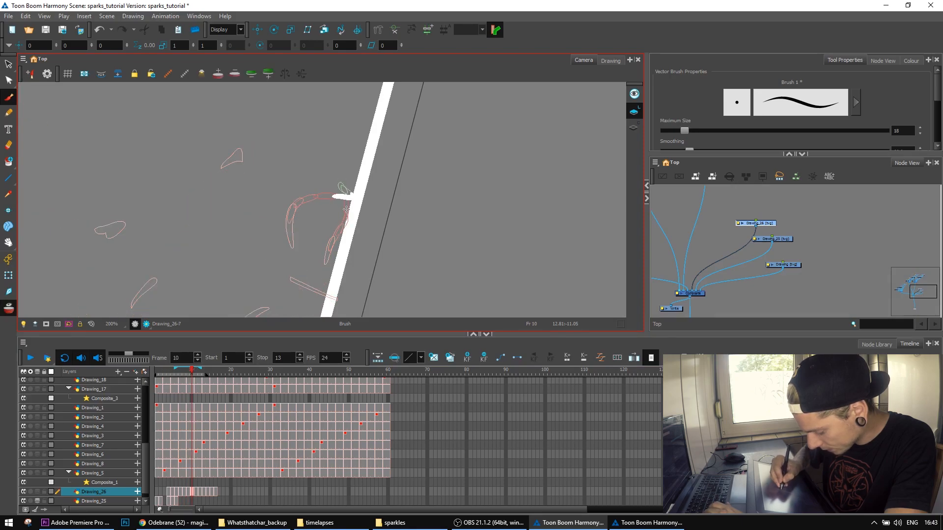
key(period)
drag(352, 197, 348, 185)
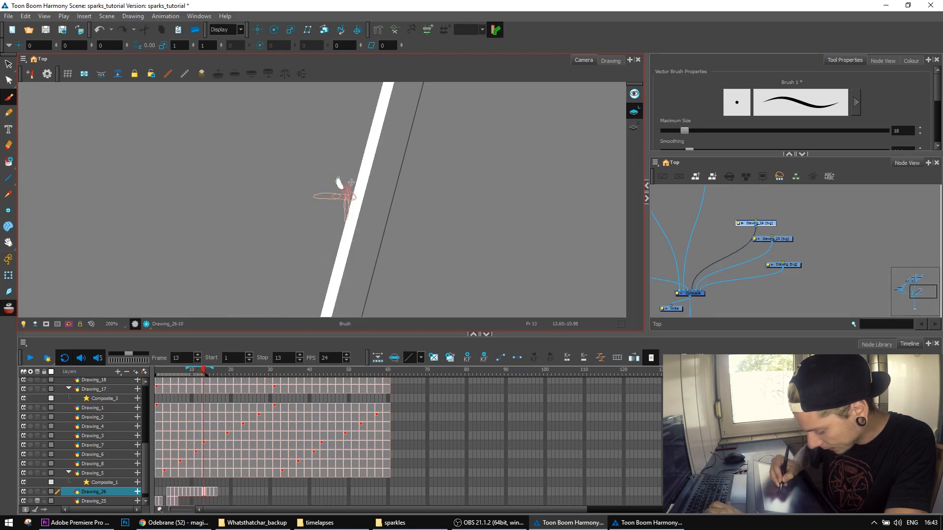
With the ground line turned nearly level, brush a spark shooting straight up from the impact on frames 4 through 7
key(f)
key(f)
key(f)
key(f)
drag(457, 191, 396, 310)
key(f)
key(f)
key(f)
key(f)
key(f)
key(f)
key(f)
mouse_move(351, 183)
mouse_down()
mouse_move(465, 227)
mouse_move(426, 229)
mouse_up()
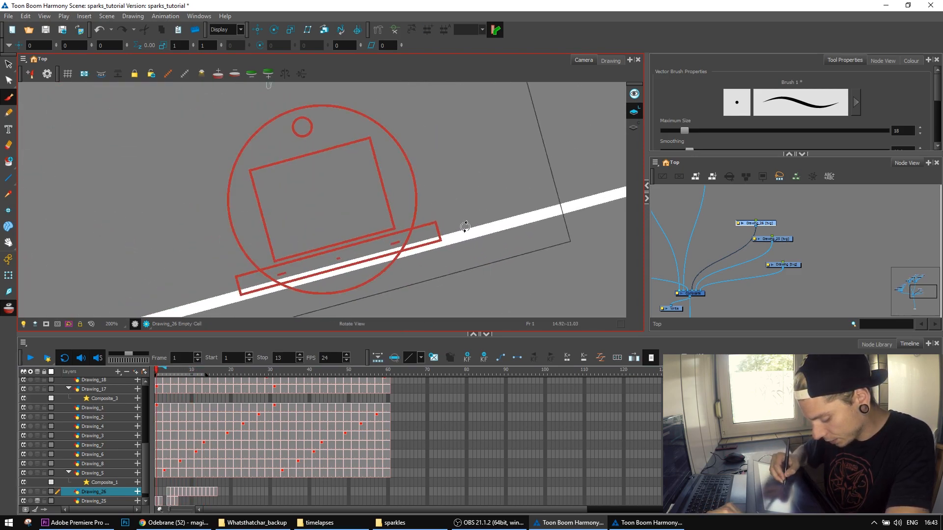
key(g)
key(g)
key(g)
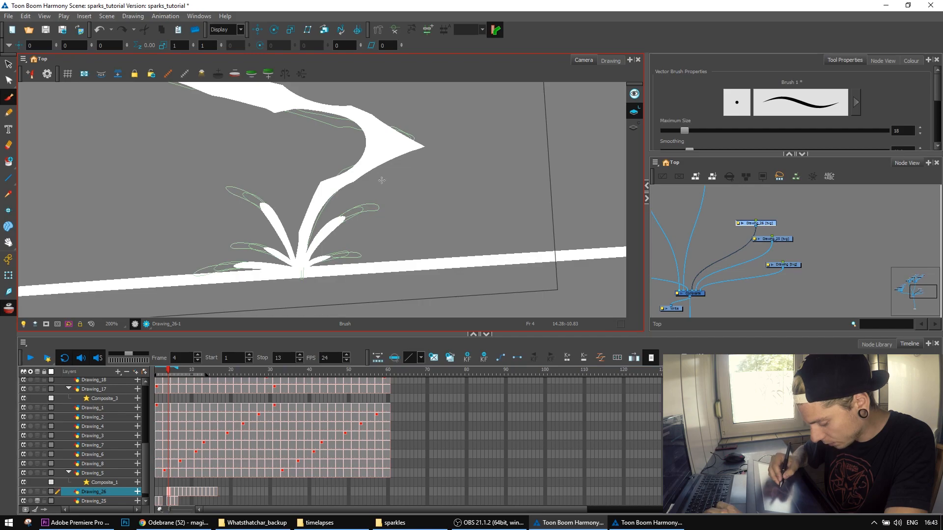
drag(378, 177, 388, 196)
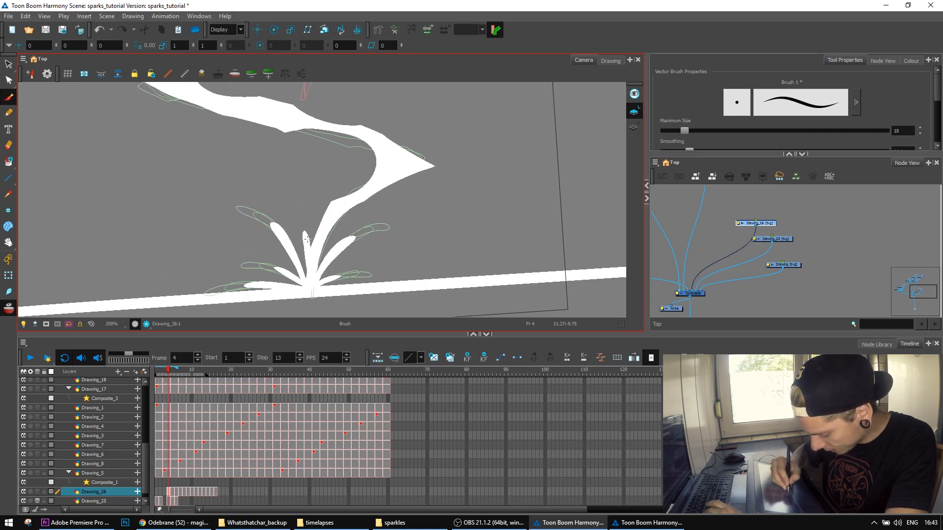
key(g)
key(g)
key(g)
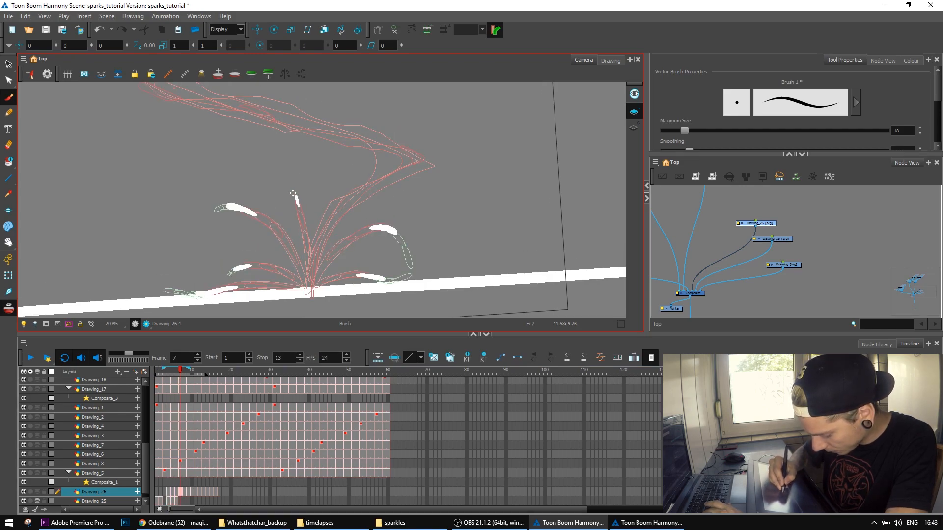
Split the upward spark's tip into tiny fragments flying apart from frame 8 on
key(g)
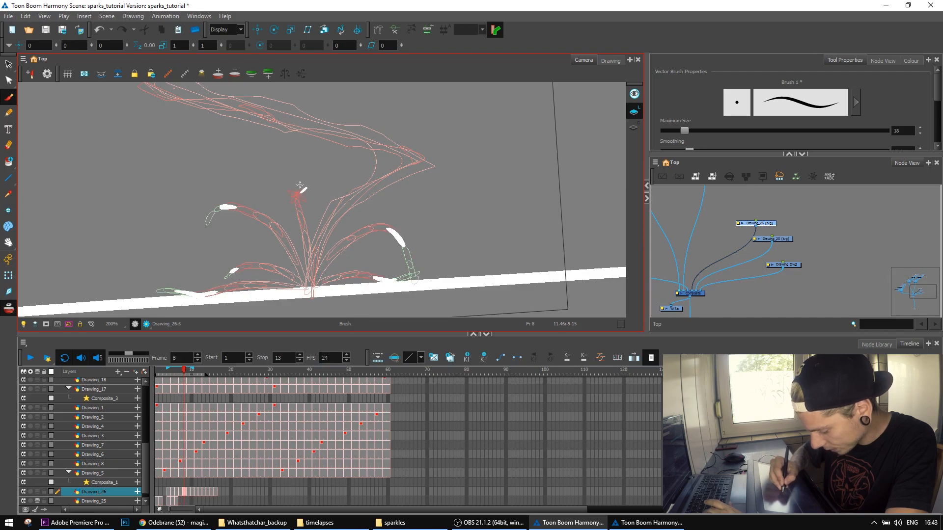
key(g)
key(g)
key(f)
key(f)
key(g)
Flip through the splash frames back to frame 1 to check the upward spark's burst
key(f)
key(f)
key(f)
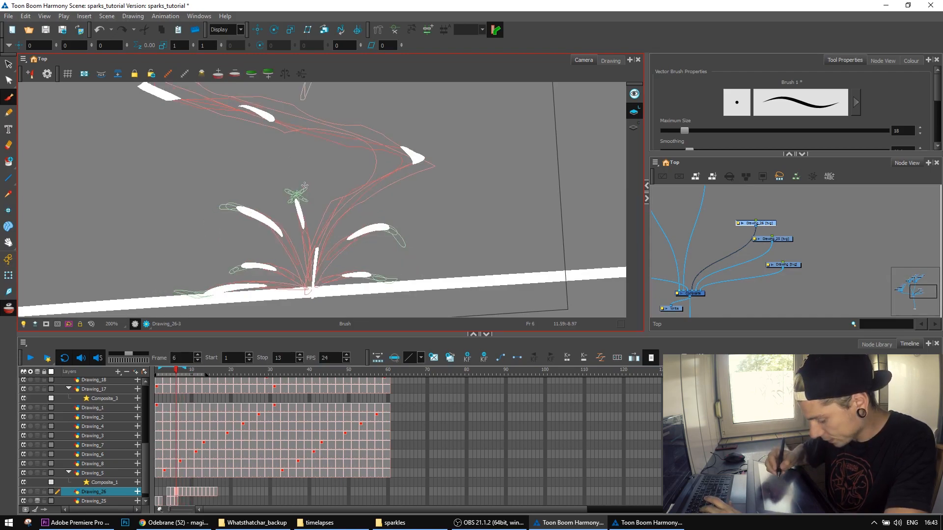
key(g)
key(g)
key(f)
key(f)
key(f)
key(f)
key(f)
key(f)
key(f)
Brush another thin spark rising steeply from the ground impact, moving its stroke outward and shrinking it to a small tip by frame 9
key(g)
key(g)
key(g)
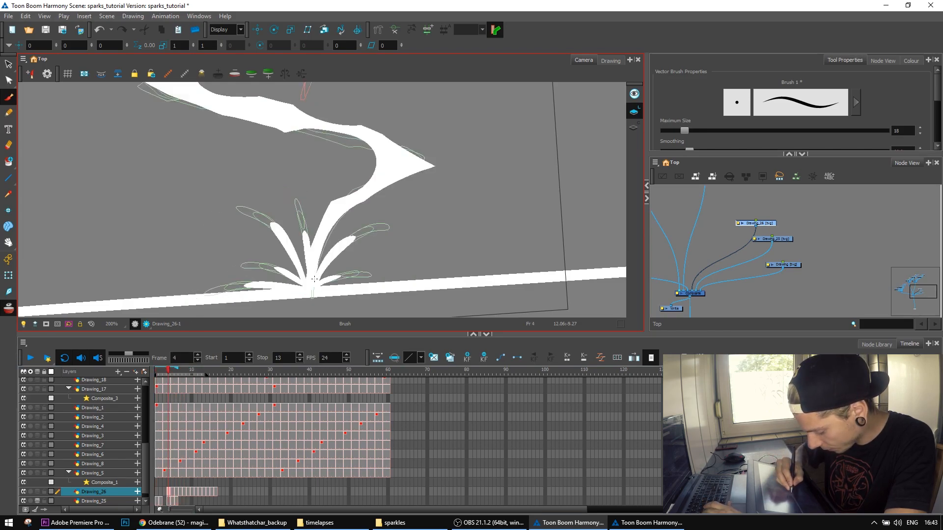
key(g)
key(g)
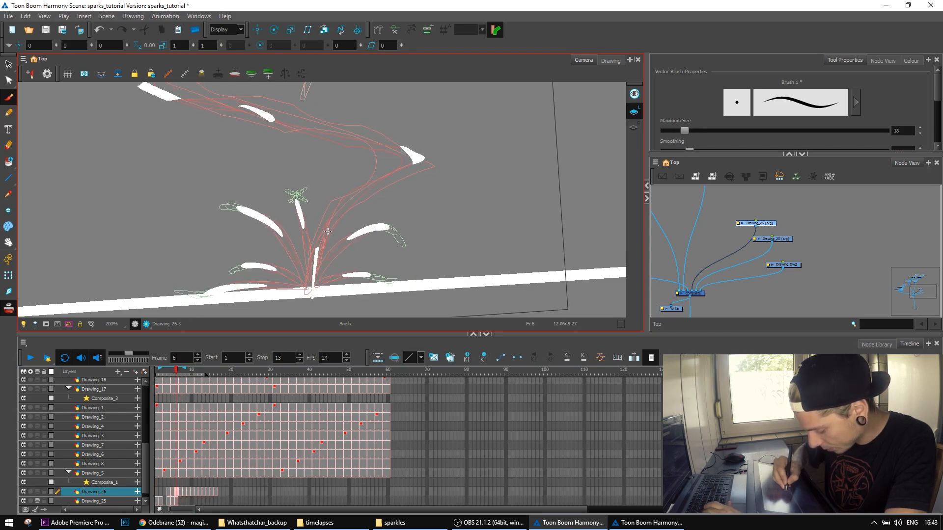
key(g)
key(g)
key(g)
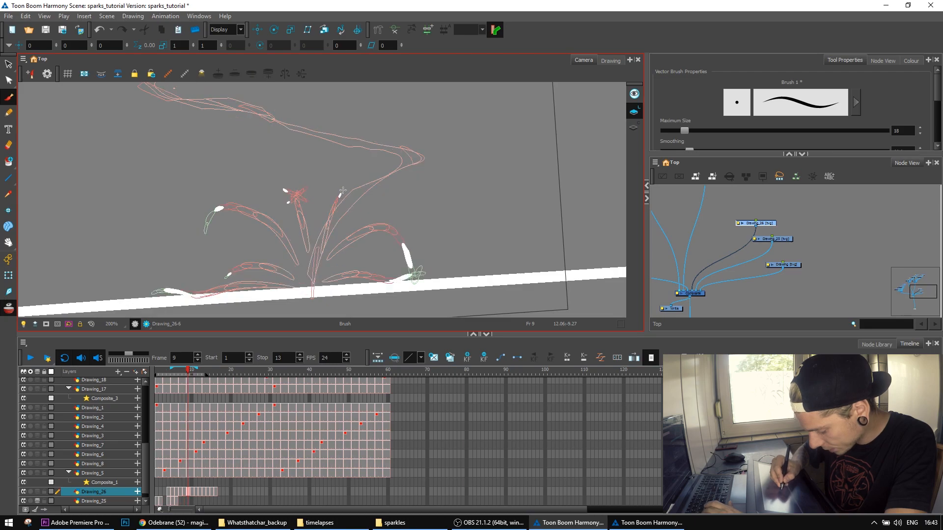
Brush a long spark shooting up from the impact between the bolt and the ground line, from frame 4 into frame 5
key(f)
key(f)
key(f)
key(f)
key(f)
mouse_move(415, 144)
mouse_down()
mouse_move(400, 191)
mouse_move(475, 211)
mouse_move(457, 158)
mouse_move(451, 259)
mouse_move(404, 288)
mouse_up()
drag(399, 181, 425, 231)
key(f)
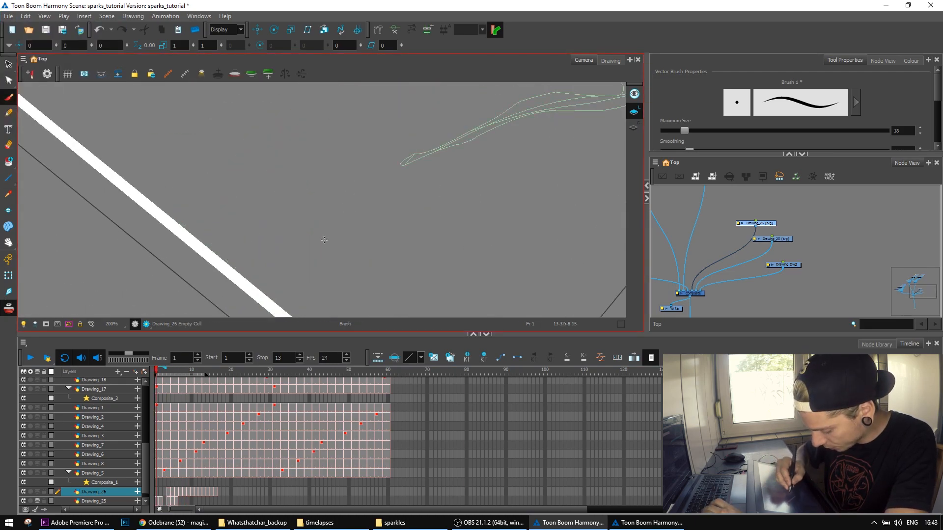
key(g)
drag(453, 197, 432, 183)
mouse_move(493, 190)
mouse_down()
mouse_move(427, 297)
mouse_move(403, 301)
mouse_up()
mouse_move(419, 233)
mouse_down()
mouse_move(402, 62)
mouse_move(243, 85)
mouse_move(216, 110)
mouse_up()
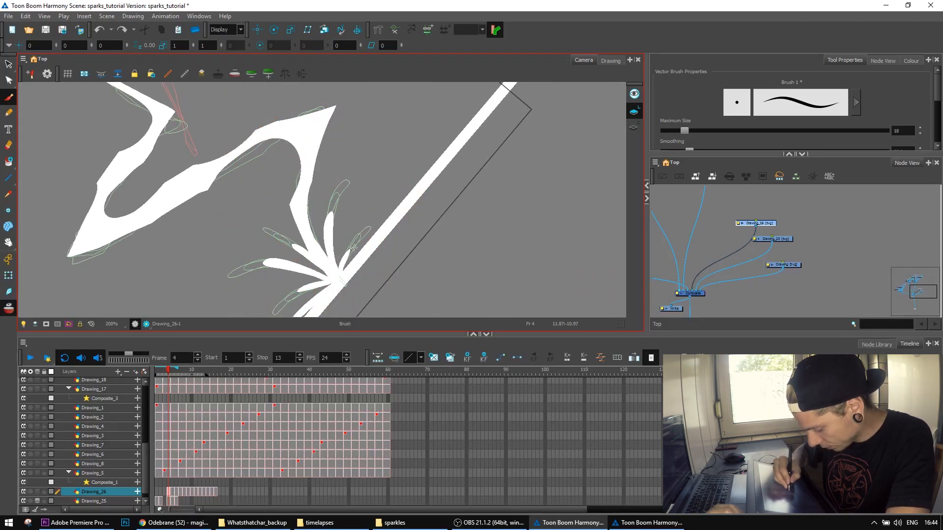
drag(375, 168, 369, 184)
key(period)
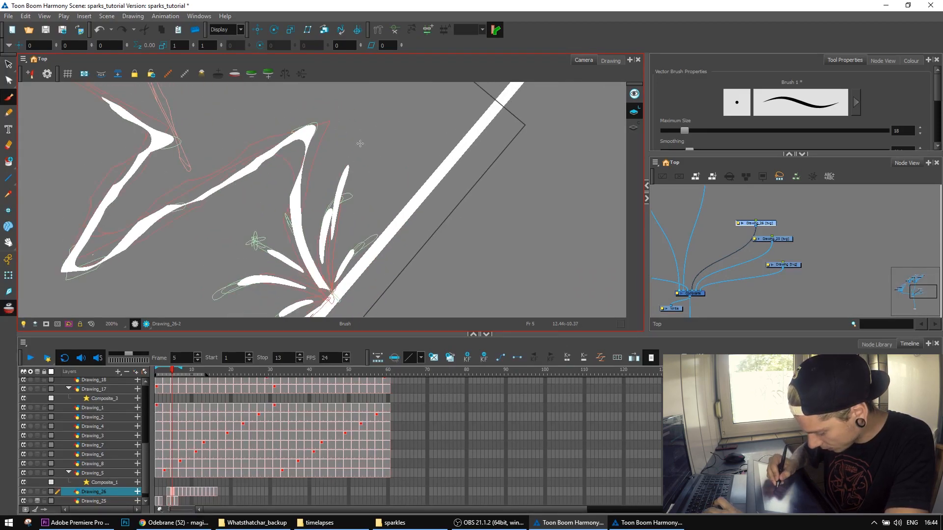
On frame 6, burst the new spark's tip into a star of short strokes
key(period)
key(ctrl+z)
drag(348, 136, 354, 148)
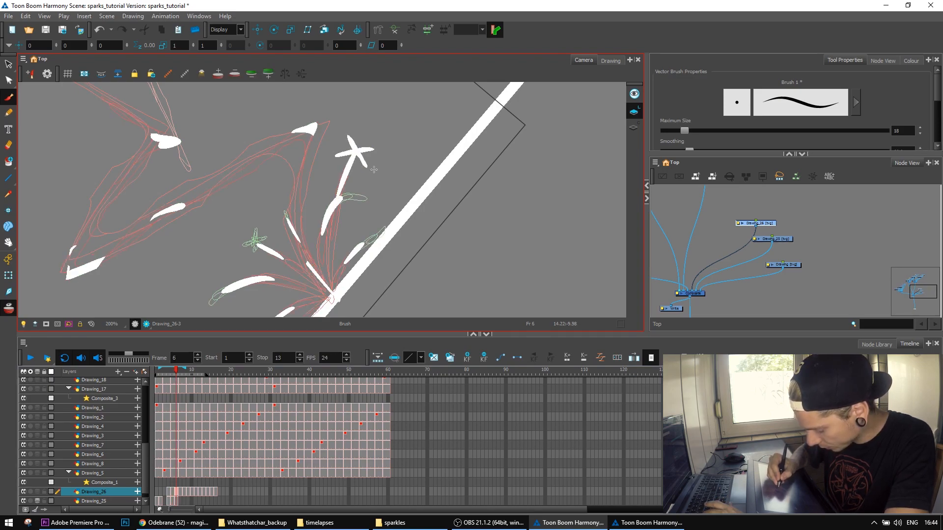
Brush the star's upper fragment flying upward from frame 7, shrinking it through frame 10
drag(372, 126, 356, 176)
key(period)
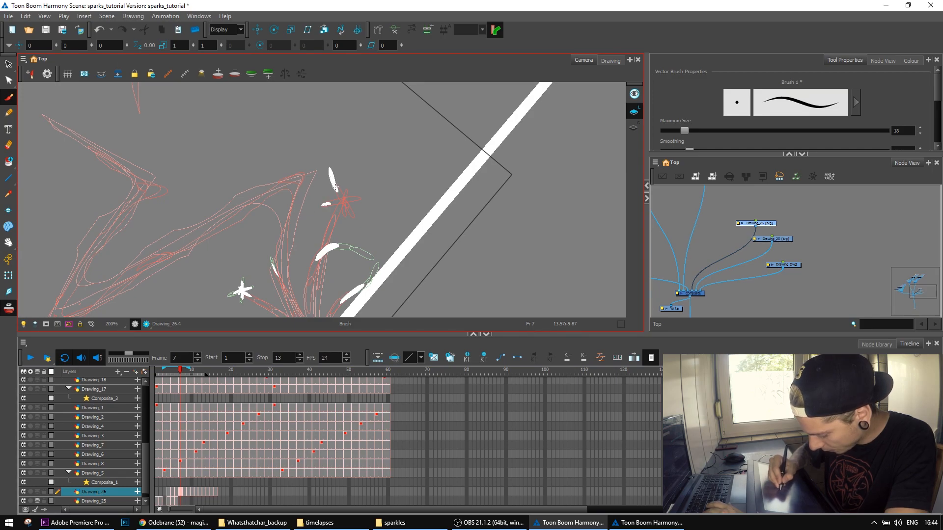
key(period)
key(period)
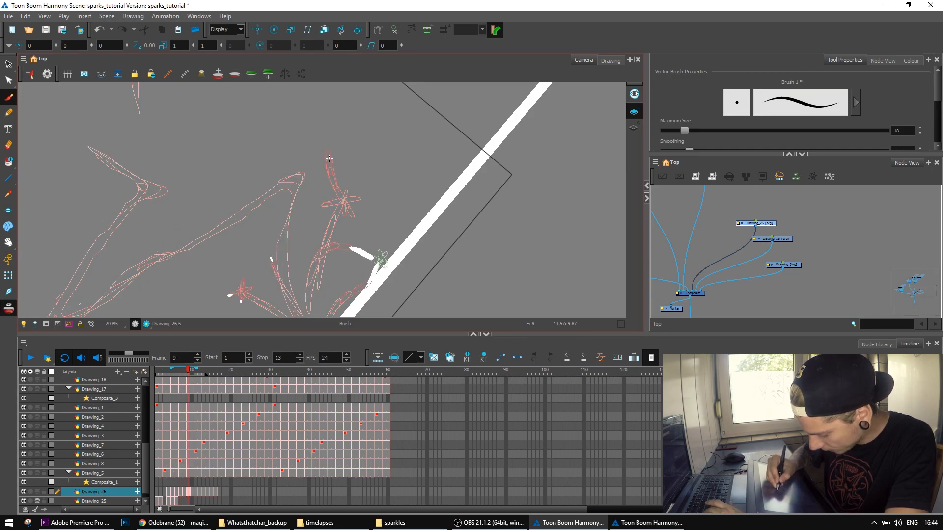
key(period)
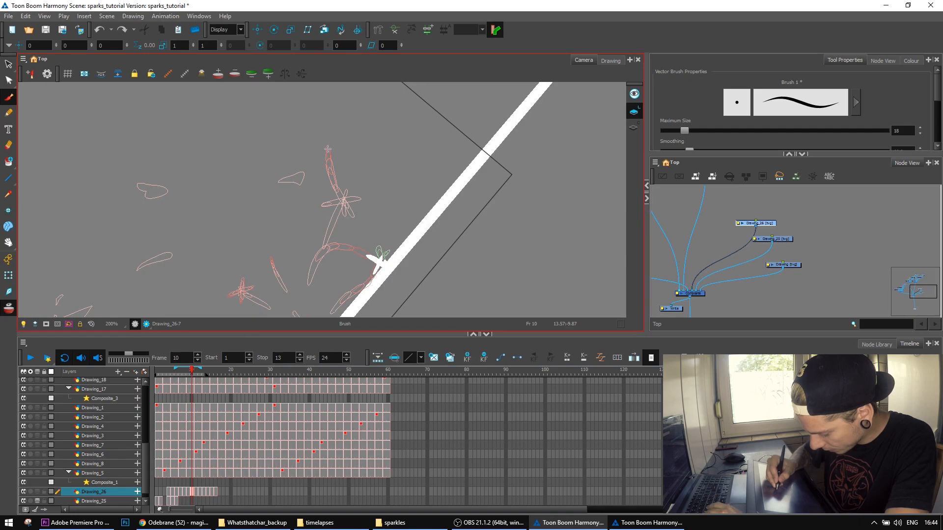
Add the star's remaining small fragments flying outward on frame 7 and shrink them on frame 8
key(comma)
key(comma)
key(comma)
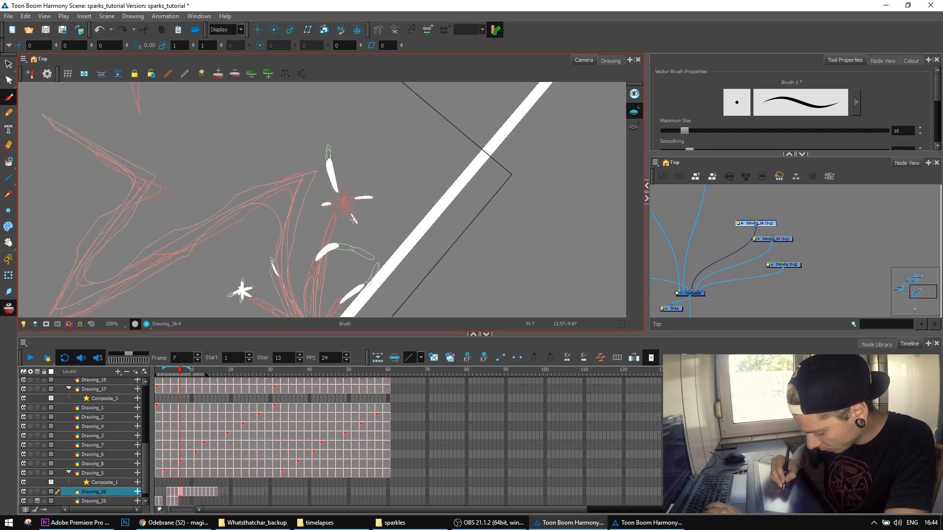
key(period)
key(comma)
key(period)
drag(324, 203, 342, 201)
key(comma)
key(comma)
key(period)
key(period)
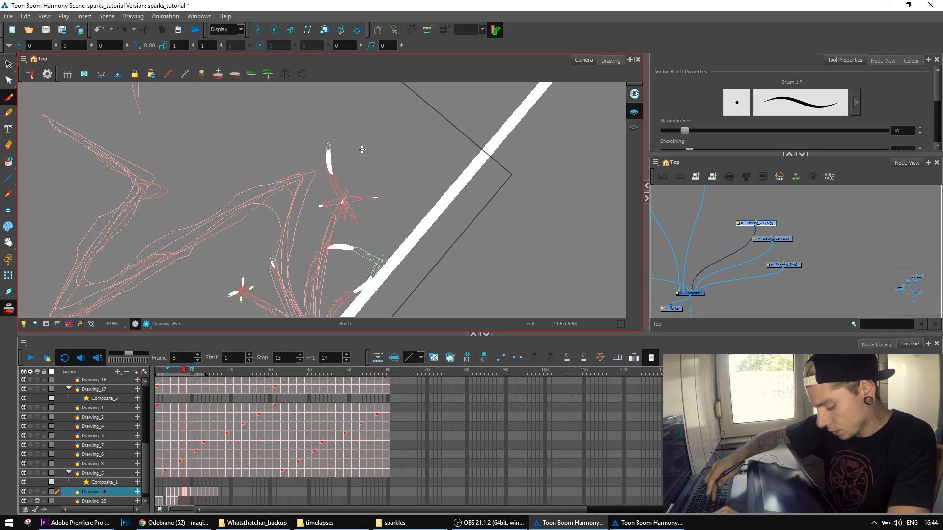
Set the exposure of Drawing_26's splash cells to 2 and the playback stop to frame 29
key(shift+m)
drag(452, 214, 461, 189)
key(2)
drag(521, 244, 352, 187)
key(2)
drag(465, 221, 446, 183)
drag(216, 491, 172, 494)
right_click(172, 491)
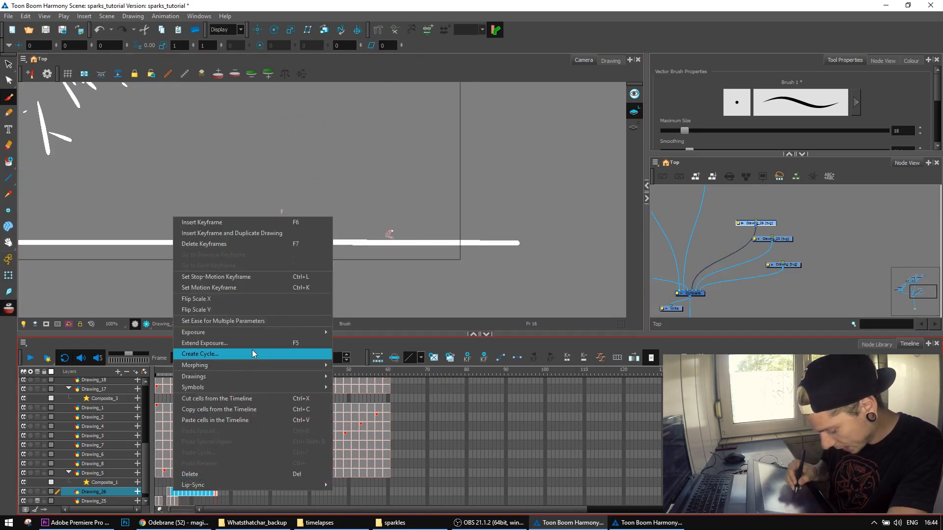
mouse_move(305, 332)
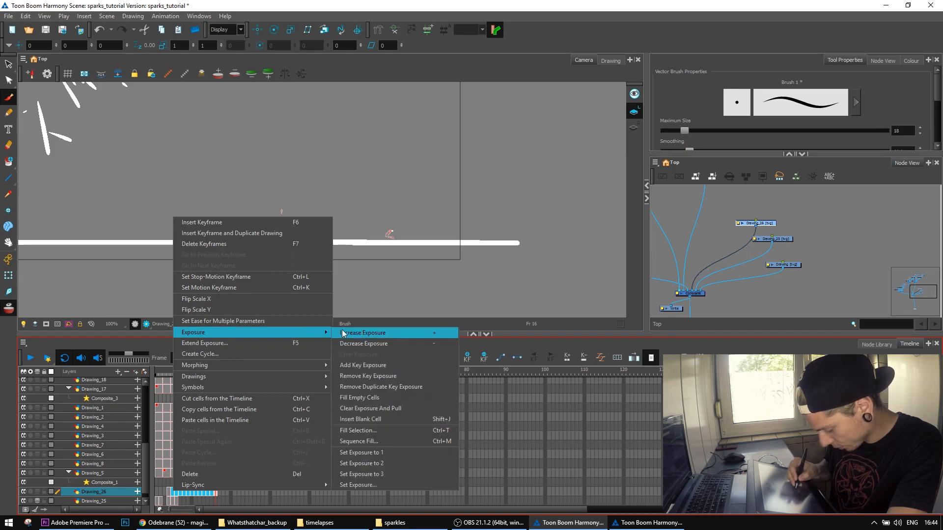
click(404, 463)
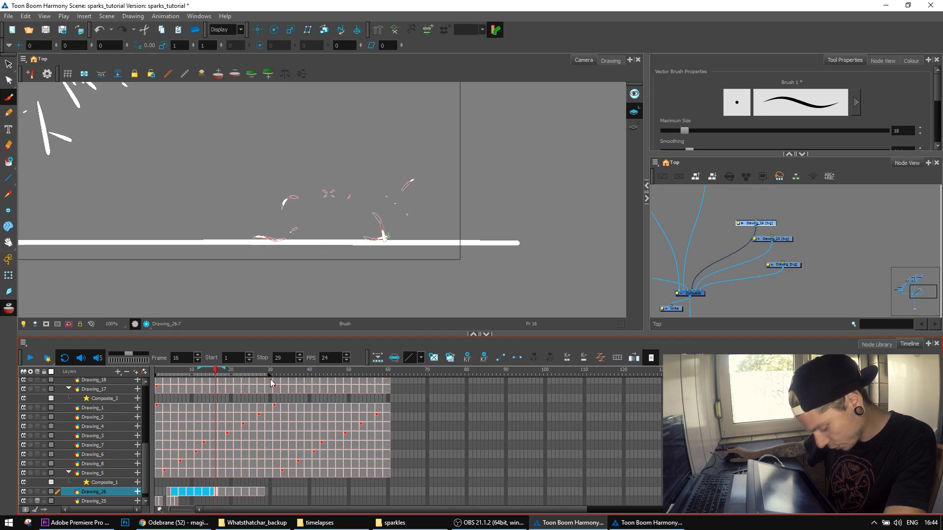
Play back the lightning splash to check its timing on twos
key(alt+s)
scroll(325, 221, down, 2)
scroll(314, 216, up, 2)
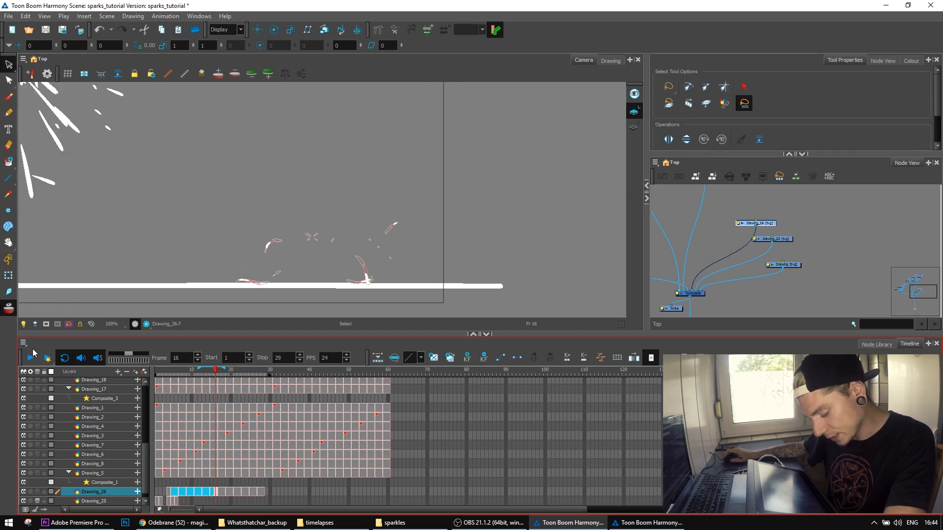
click(32, 351)
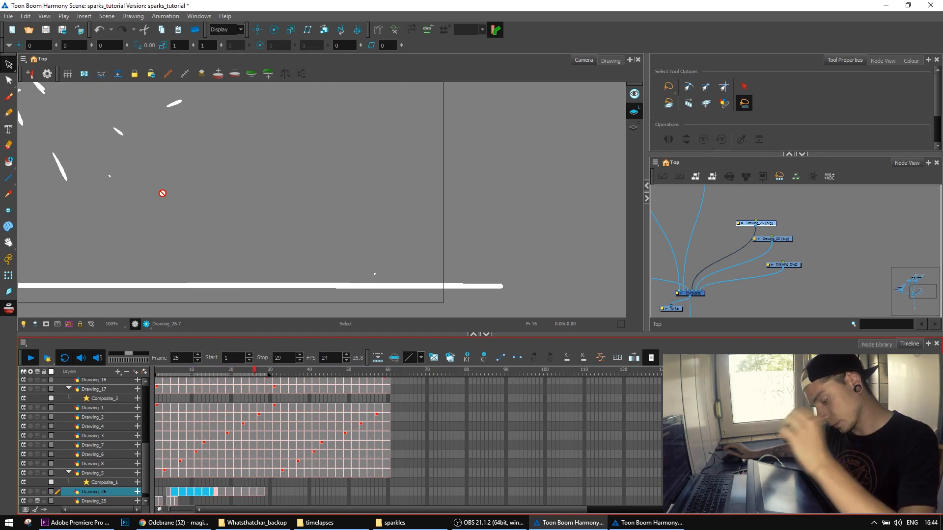
click(32, 360)
Set the exposure of Drawing_26's splash cells to 1 and the playback stop to frame 18
drag(263, 488, 172, 487)
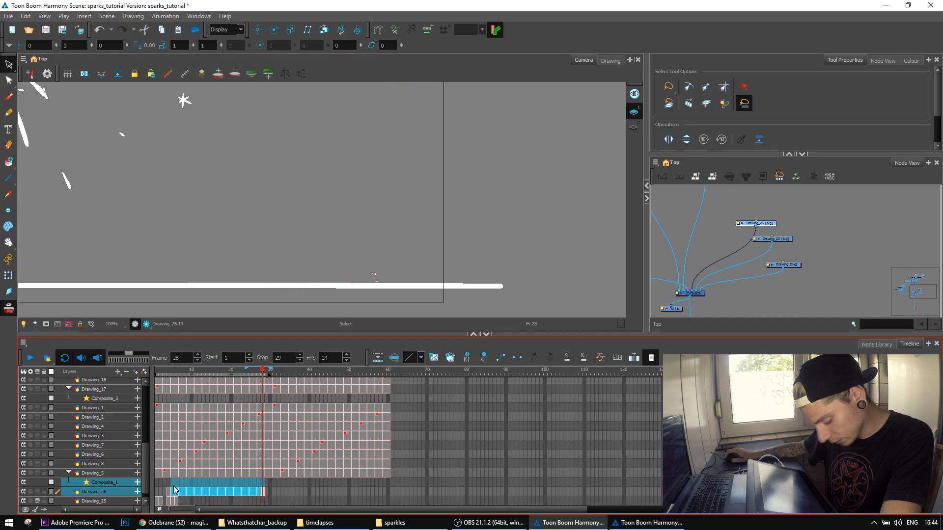
right_click(176, 490)
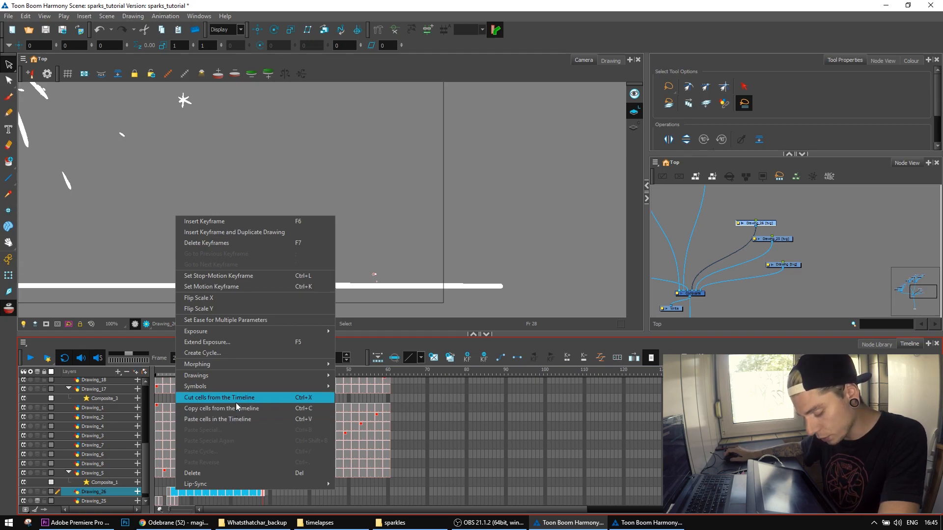
mouse_move(243, 376)
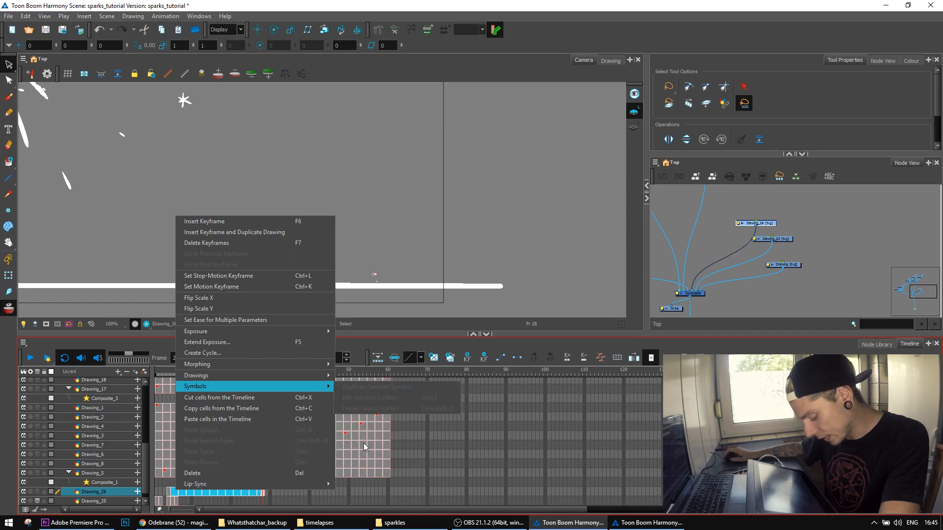
mouse_move(413, 452)
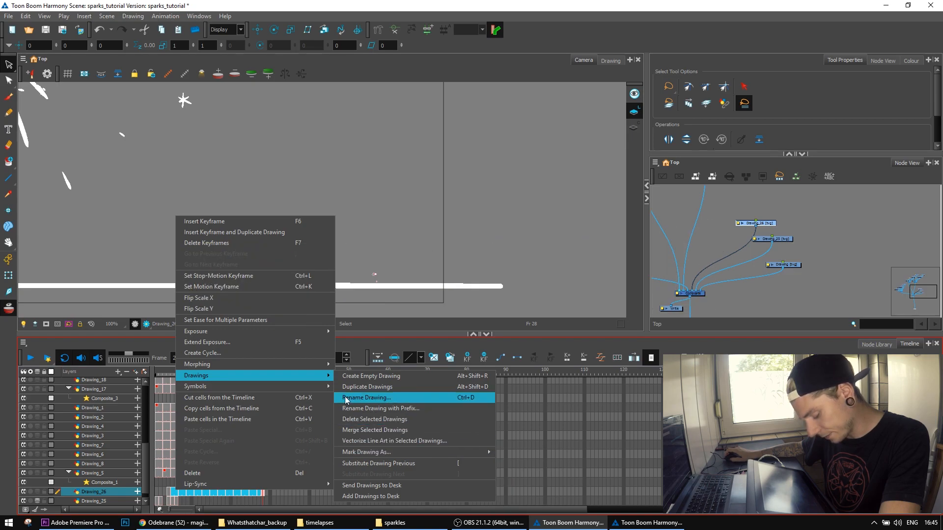
mouse_move(297, 338)
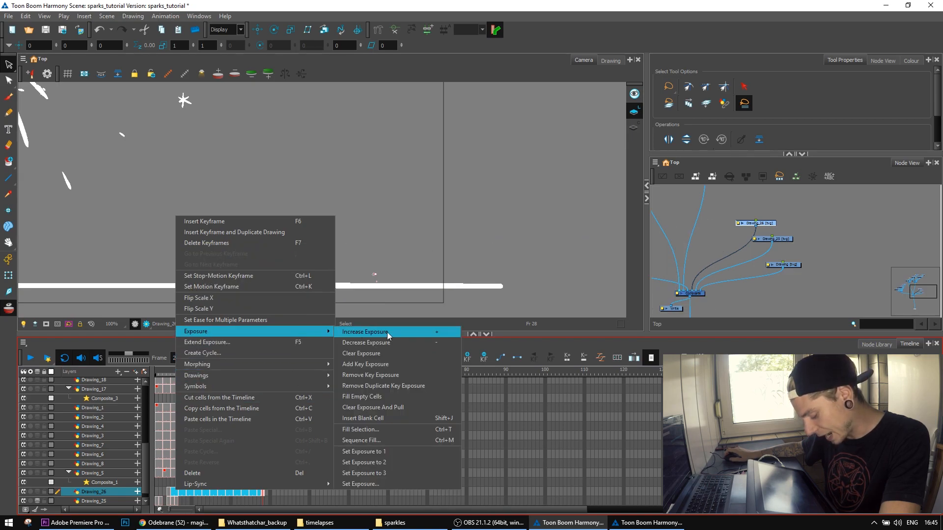
click(406, 449)
drag(269, 376, 226, 376)
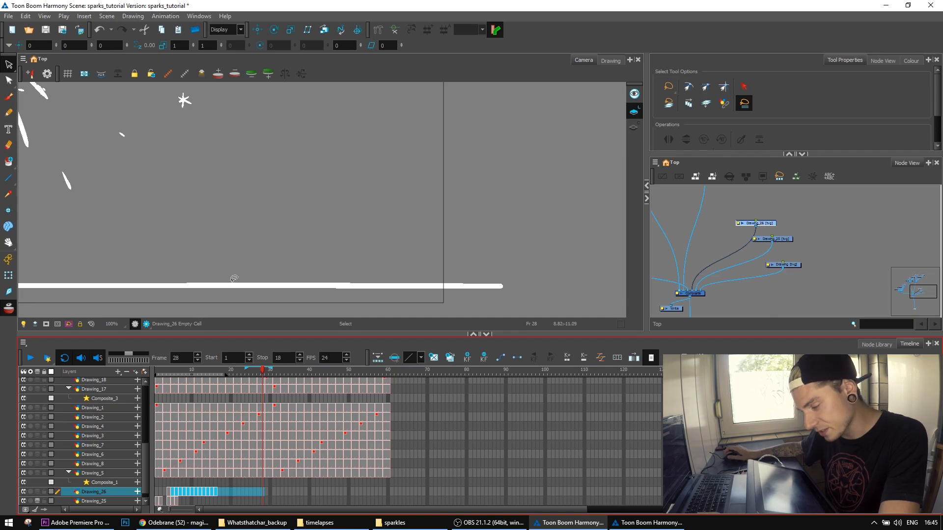